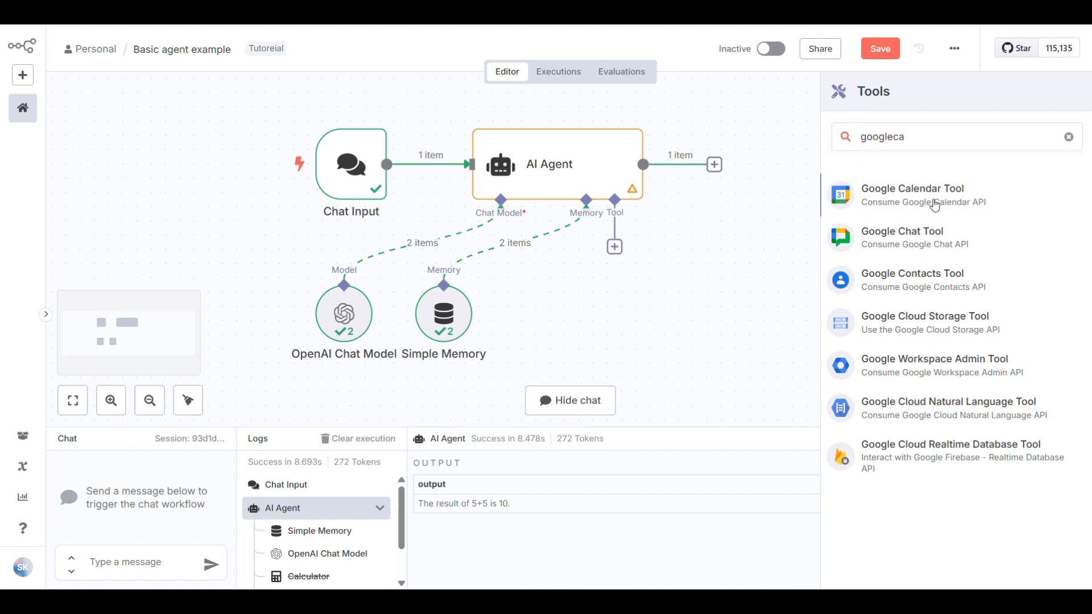
# Add the Google Calendar Tool to the AI Agent and start a new Google Calendar OAuth2 credential
pyautogui.click(933, 199)
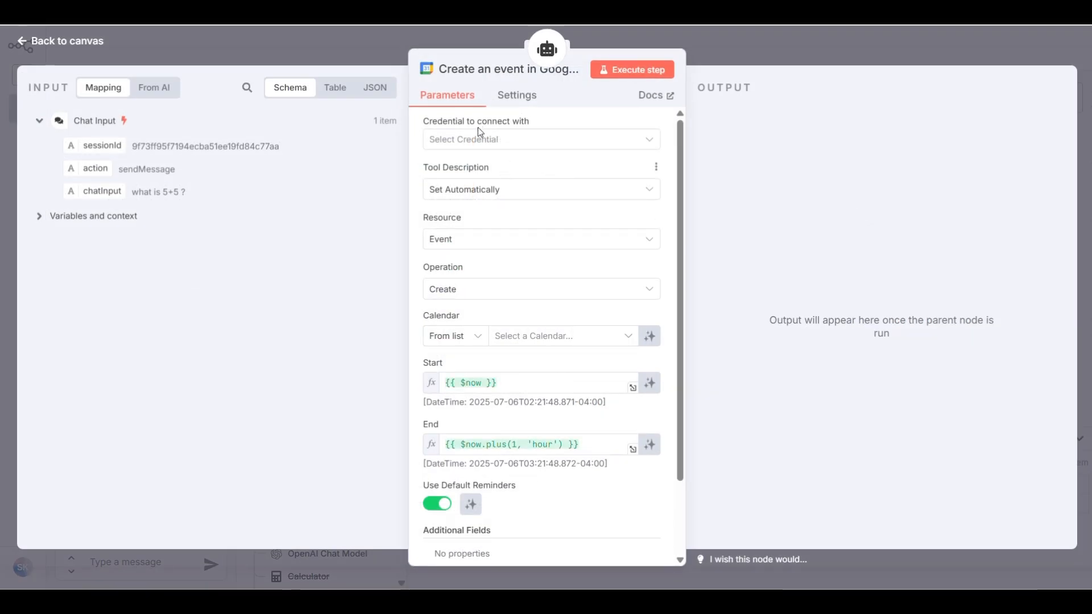
pyautogui.click(537, 142)
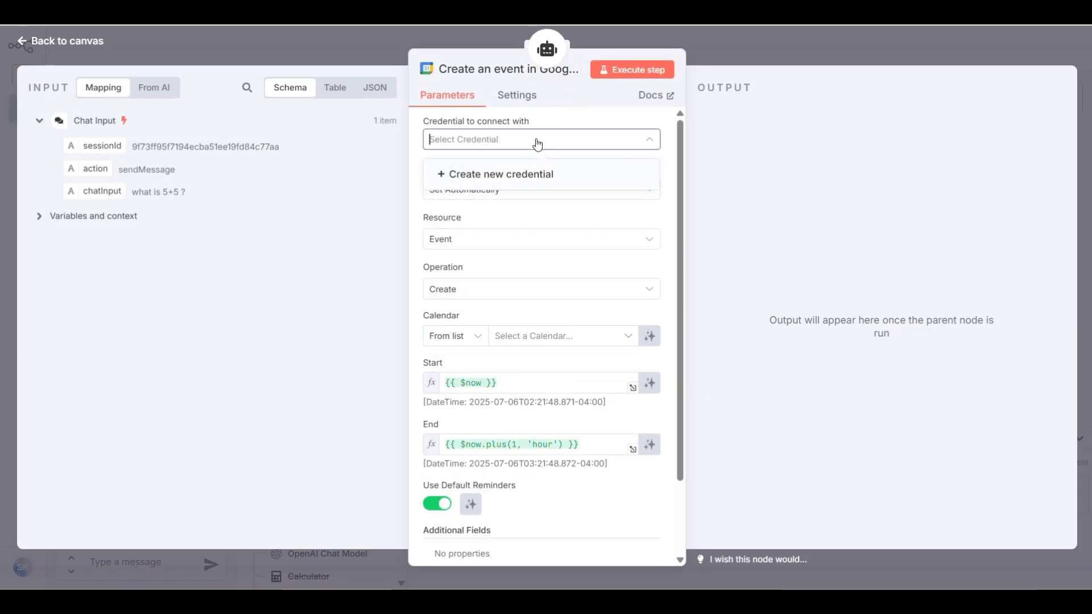
pyautogui.click(534, 179)
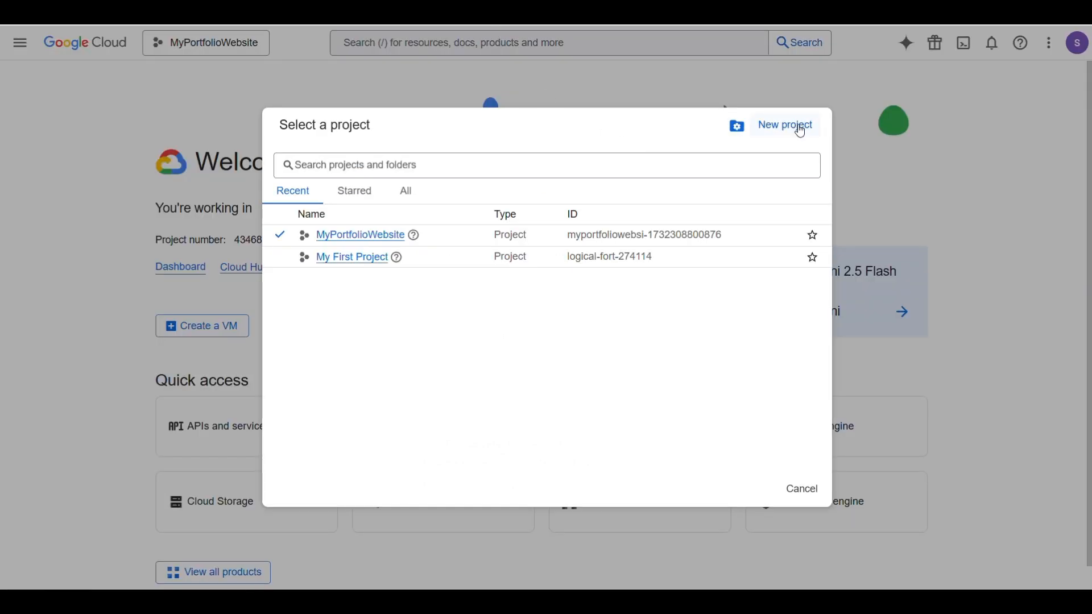
# Create a Google Cloud project named 'N8N Agent' with no organisation
pyautogui.click(792, 128)
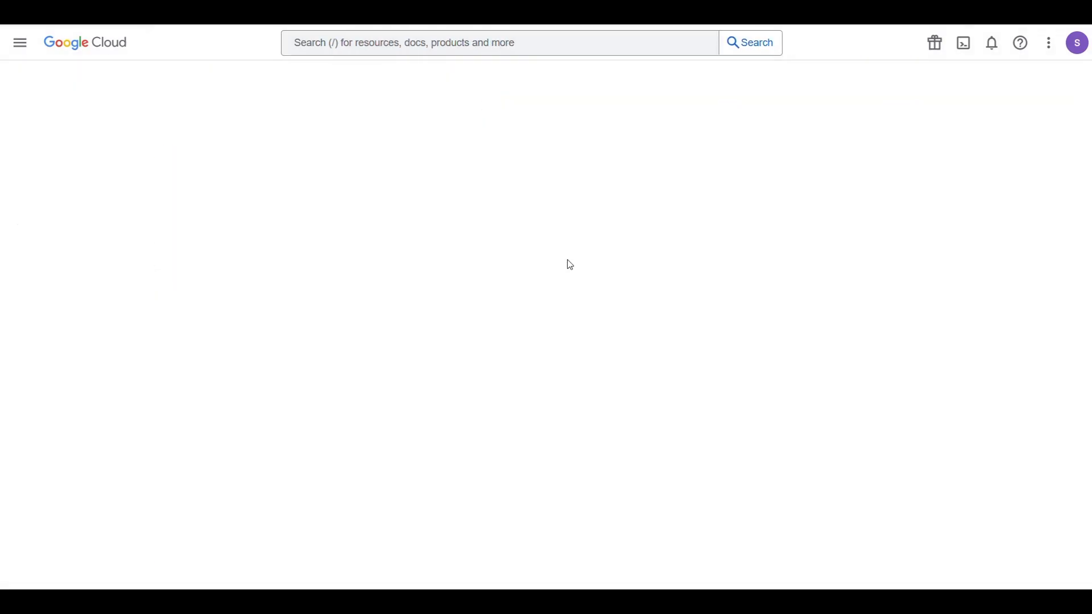
pyautogui.write('N')
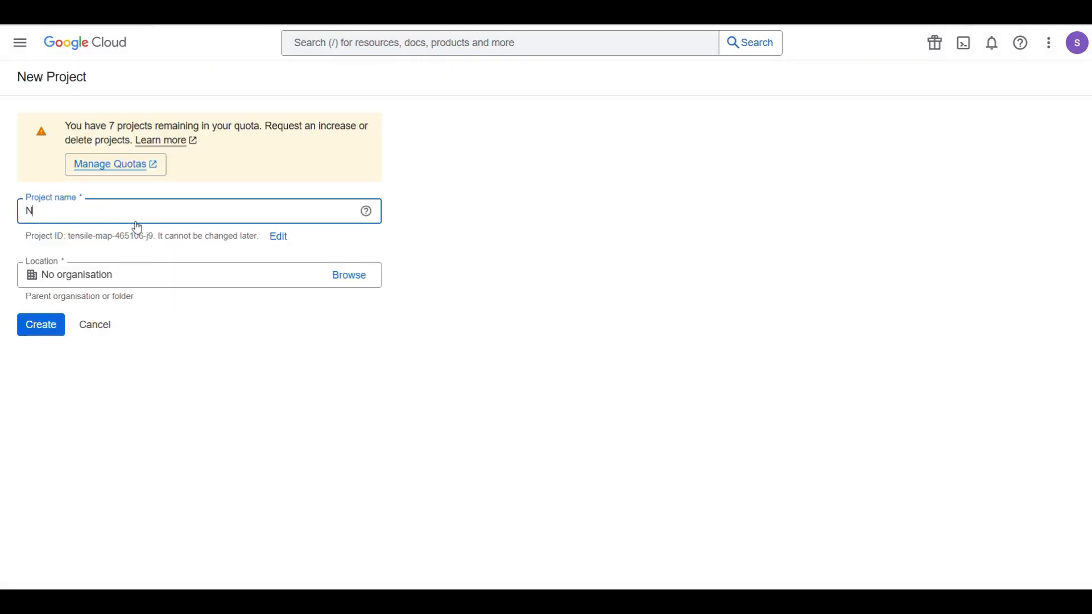
pyautogui.write('8N')
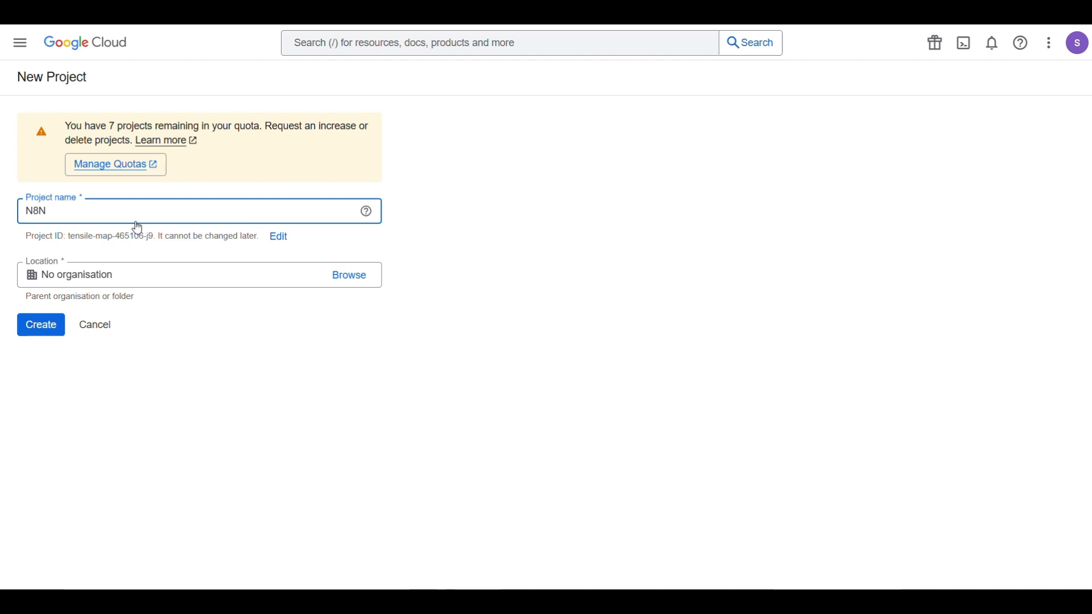
pyautogui.write(' Agent')
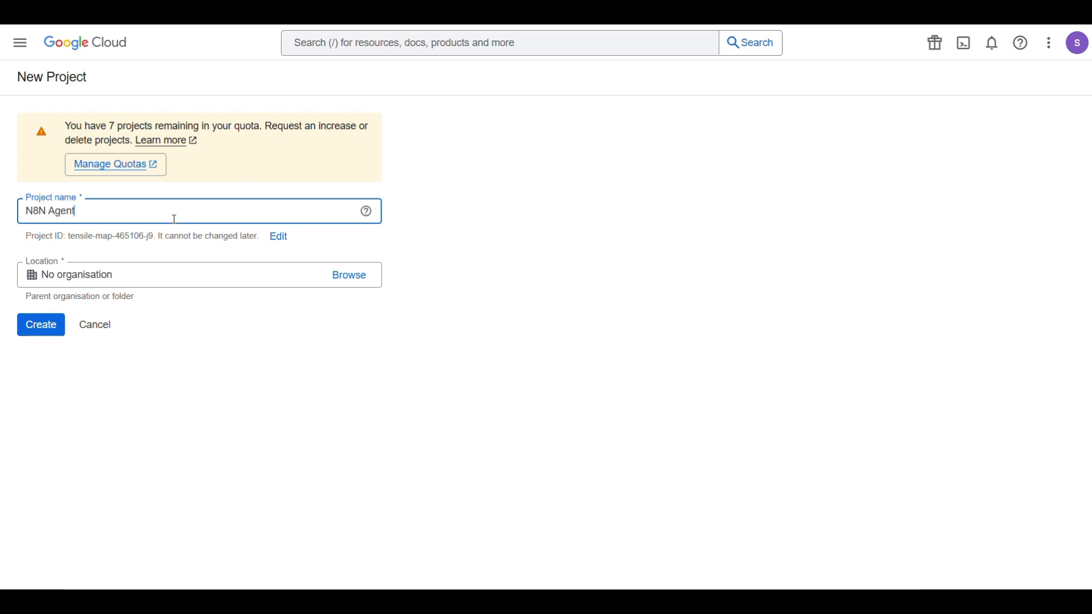
pyautogui.click(206, 279)
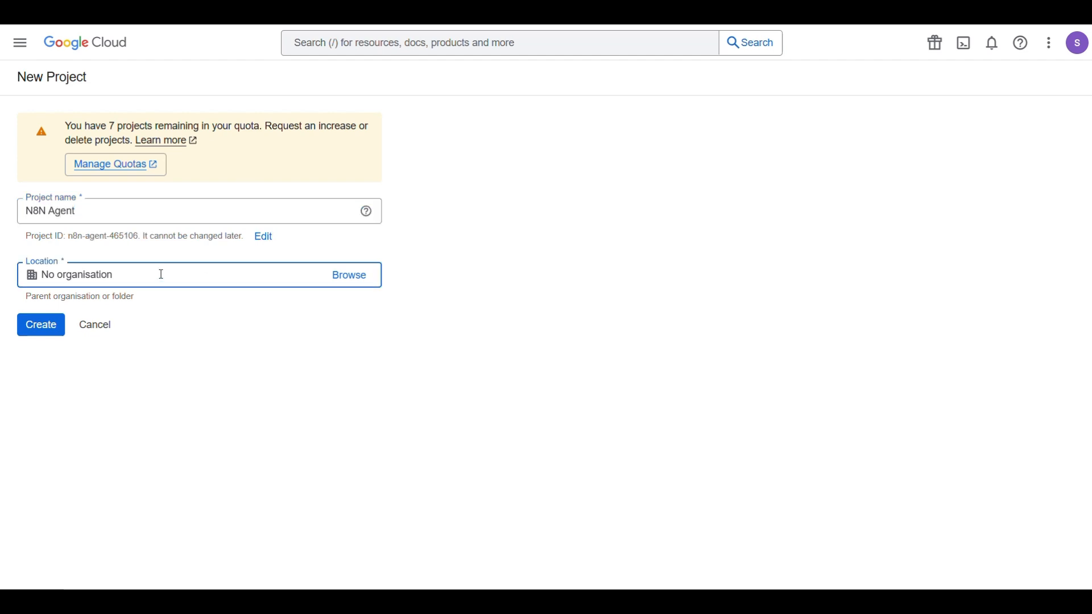
pyautogui.click(45, 325)
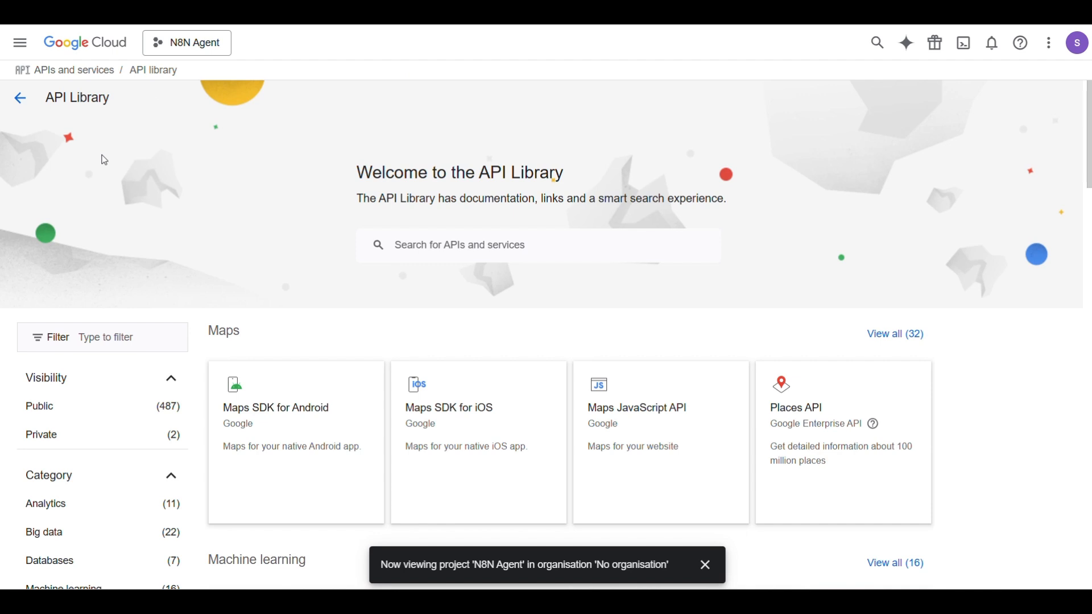
# Find the Google Calendar API in the API Library and enable it
pyautogui.scroll(-5, 238, 323)
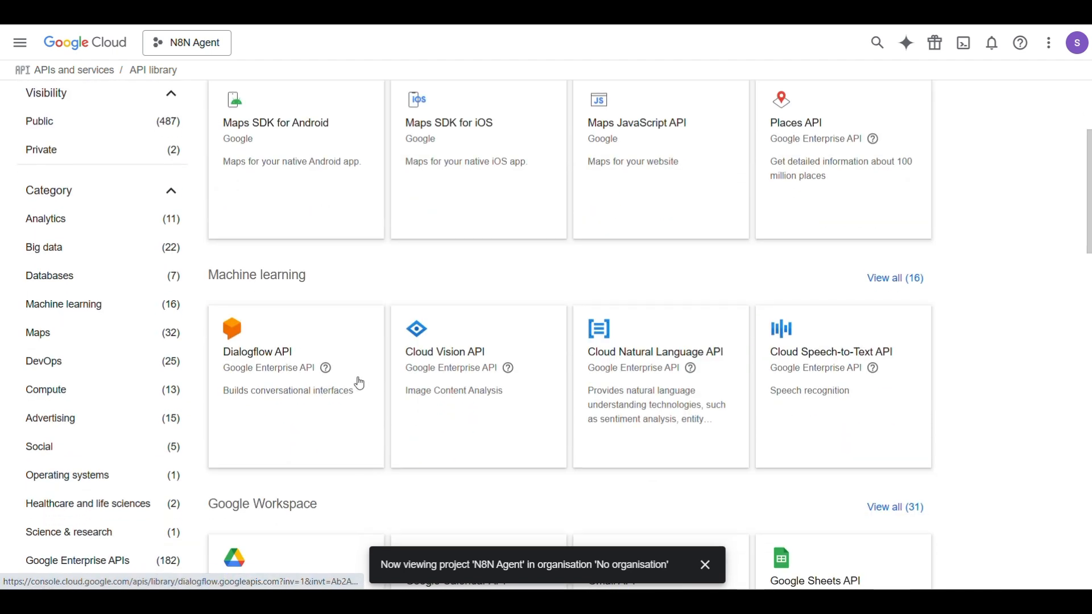
pyautogui.scroll(-4, 360, 384)
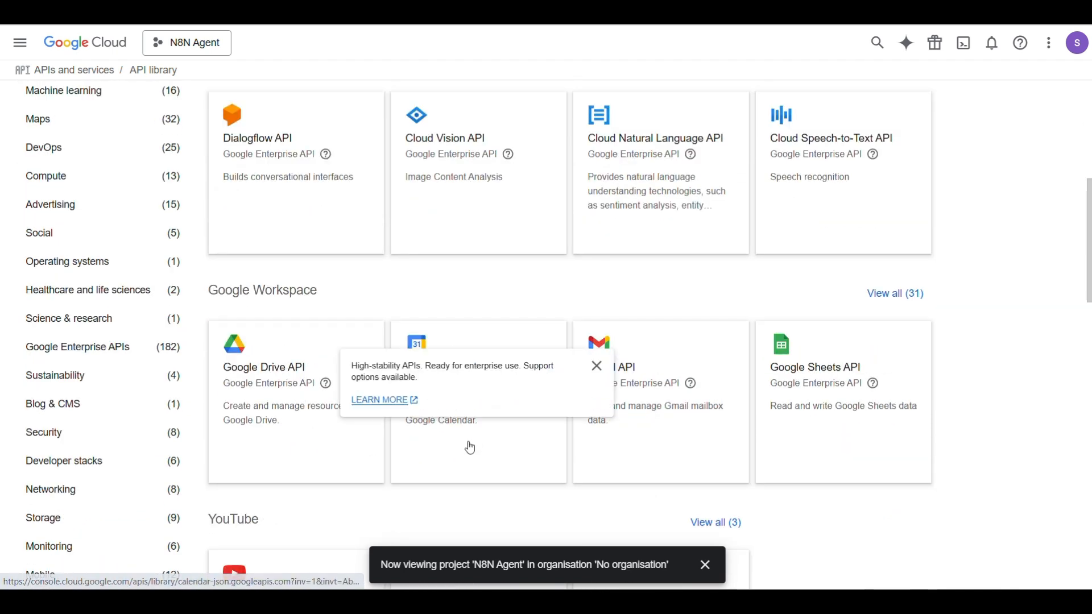
pyautogui.scroll(-1, 471, 448)
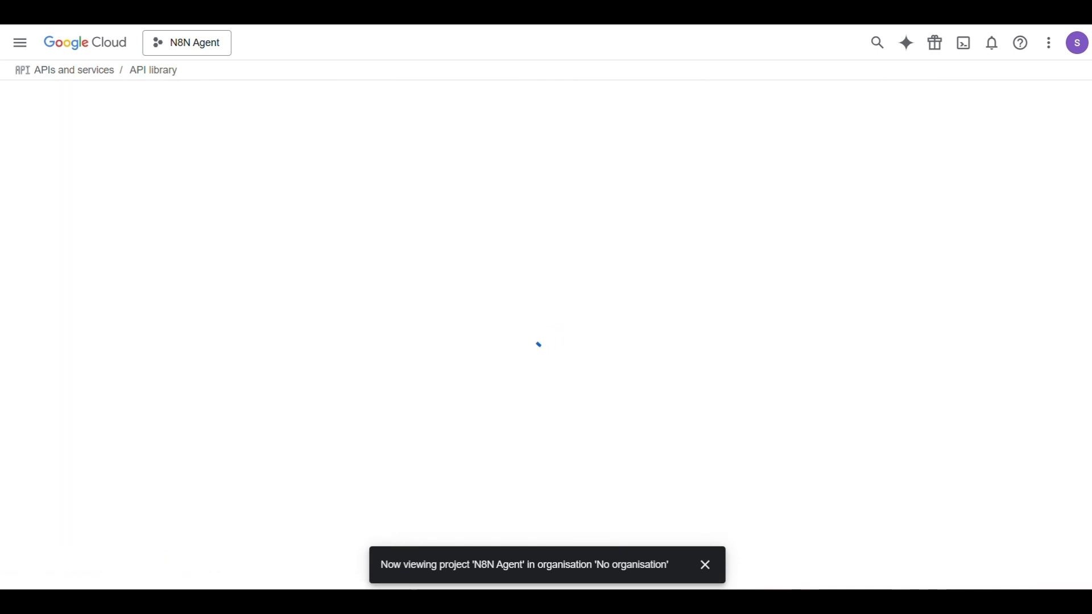
pyautogui.click(142, 233)
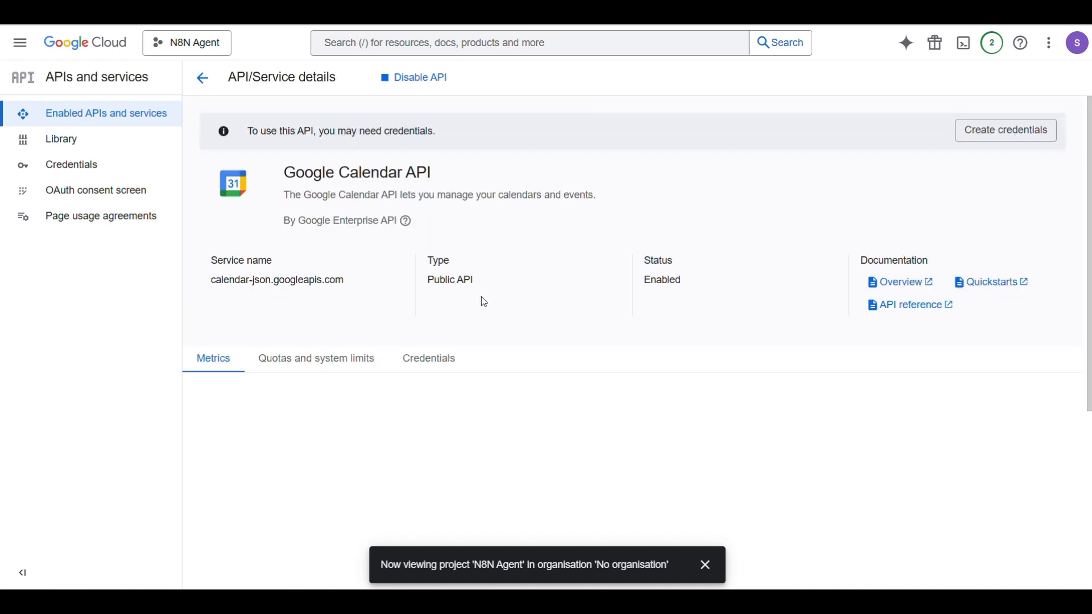
# Go to the N8N Agent project's Credentials page
pyautogui.moveTo(477, 280); pyautogui.dragTo(435, 280)
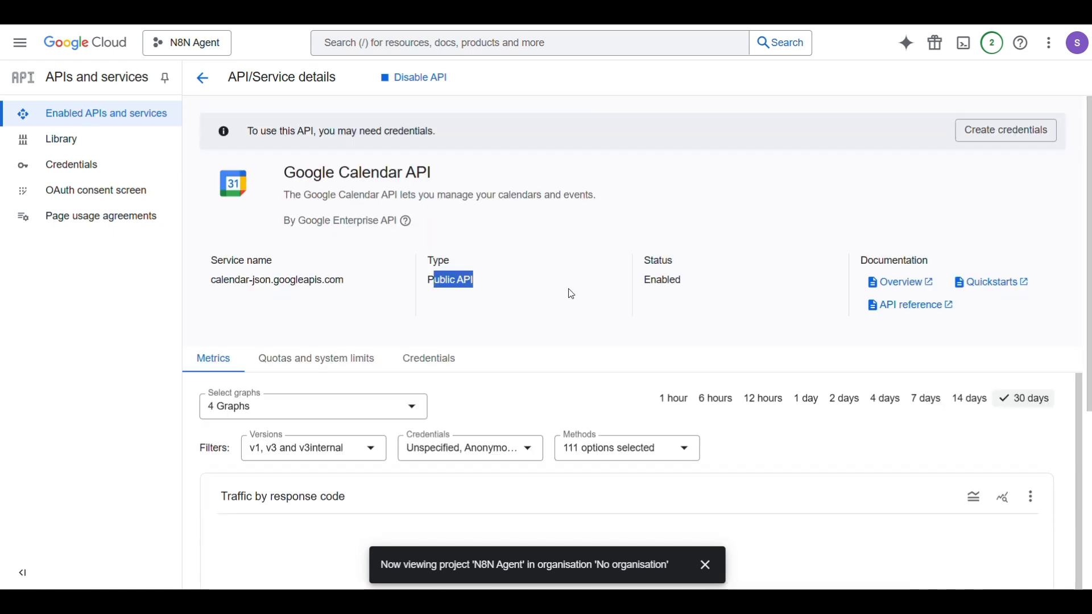
pyautogui.scroll(-1, 565, 273)
pyautogui.scroll(-1, 567, 276)
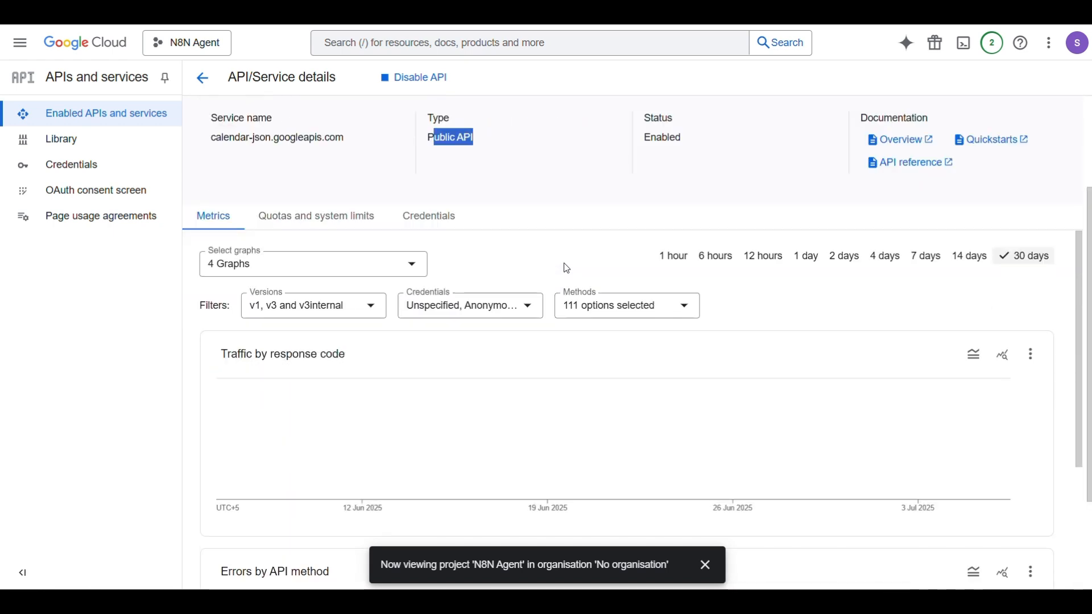
pyautogui.click(591, 165)
pyautogui.scroll(-1, 576, 159)
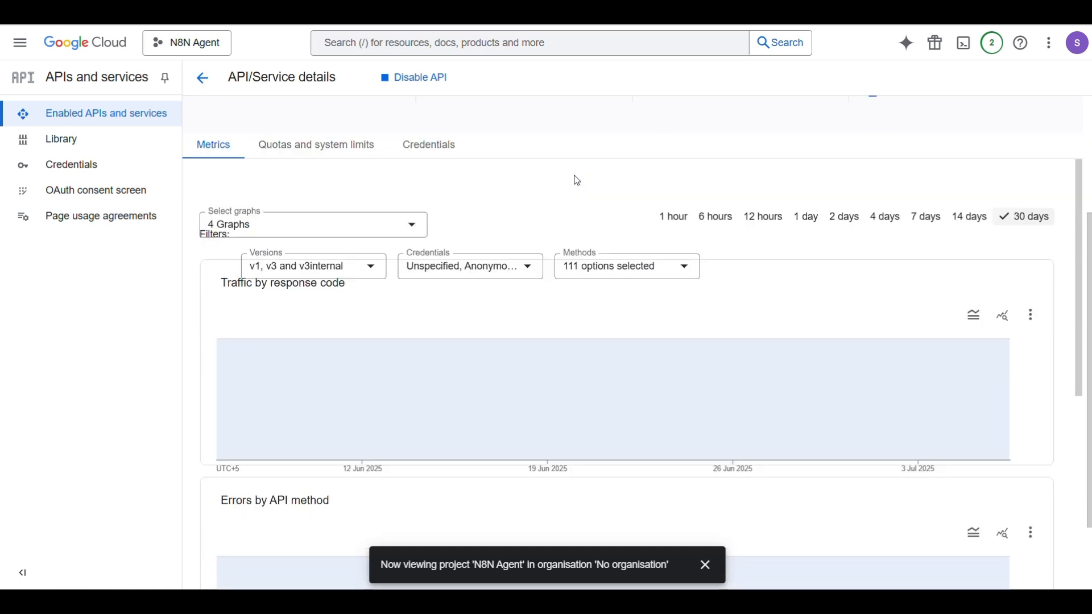
pyautogui.scroll(2, 576, 179)
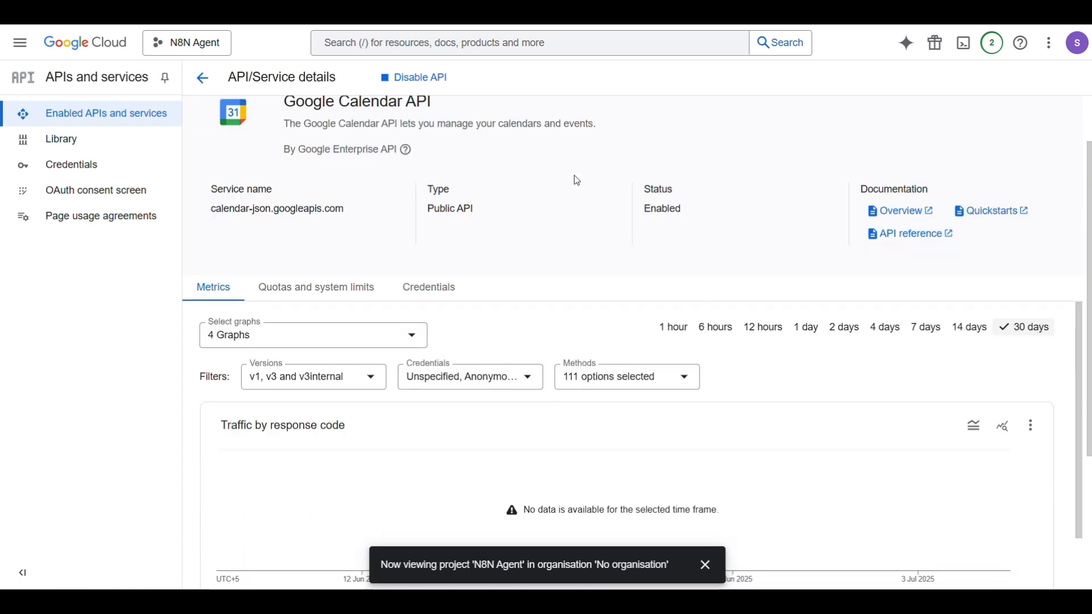
pyautogui.scroll(-2, 543, 176)
pyautogui.scroll(3, 540, 176)
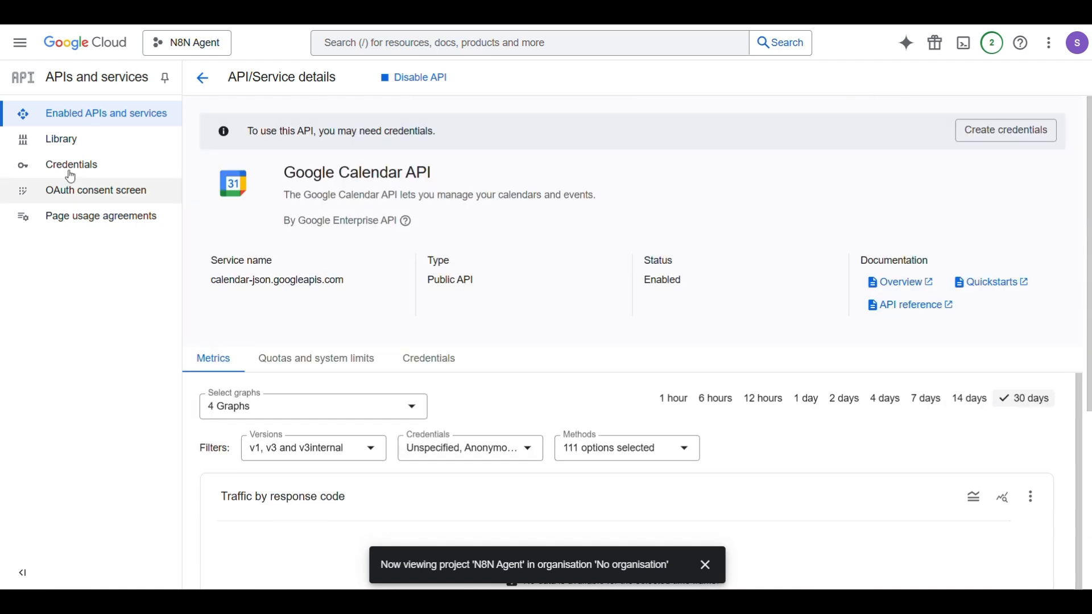
pyautogui.click(102, 166)
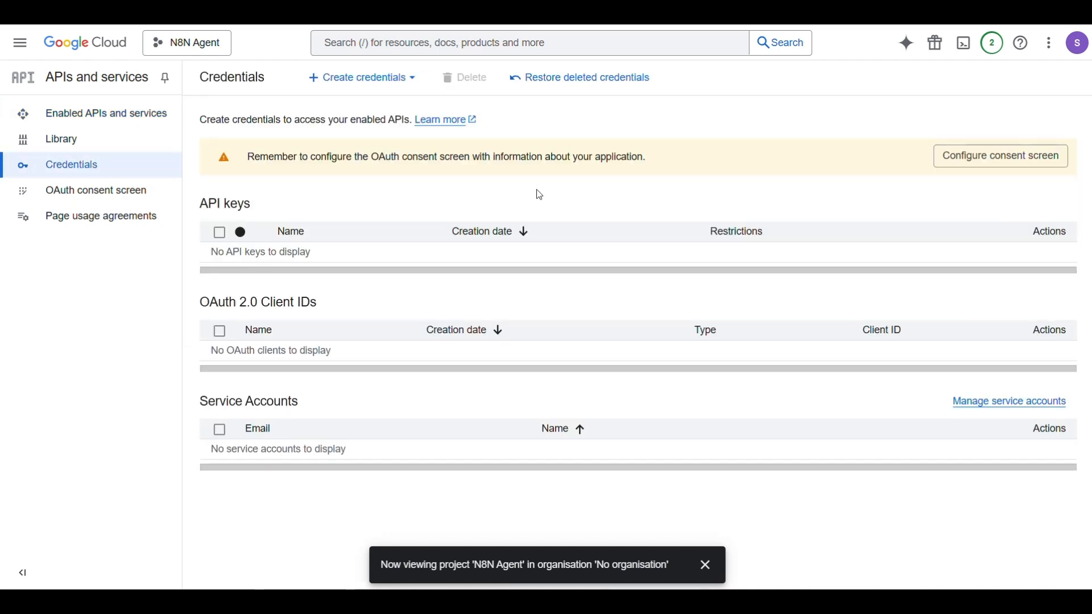
# Check the Create credentials options, then go to the consent screen setup in Google Auth Platform
pyautogui.click(364, 78)
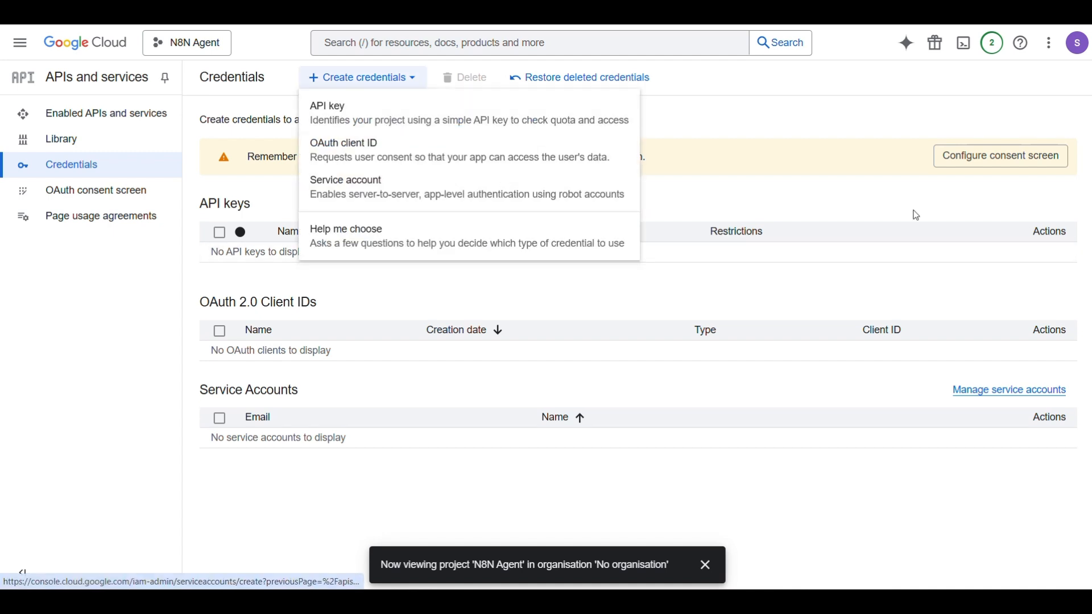
pyautogui.click(797, 117)
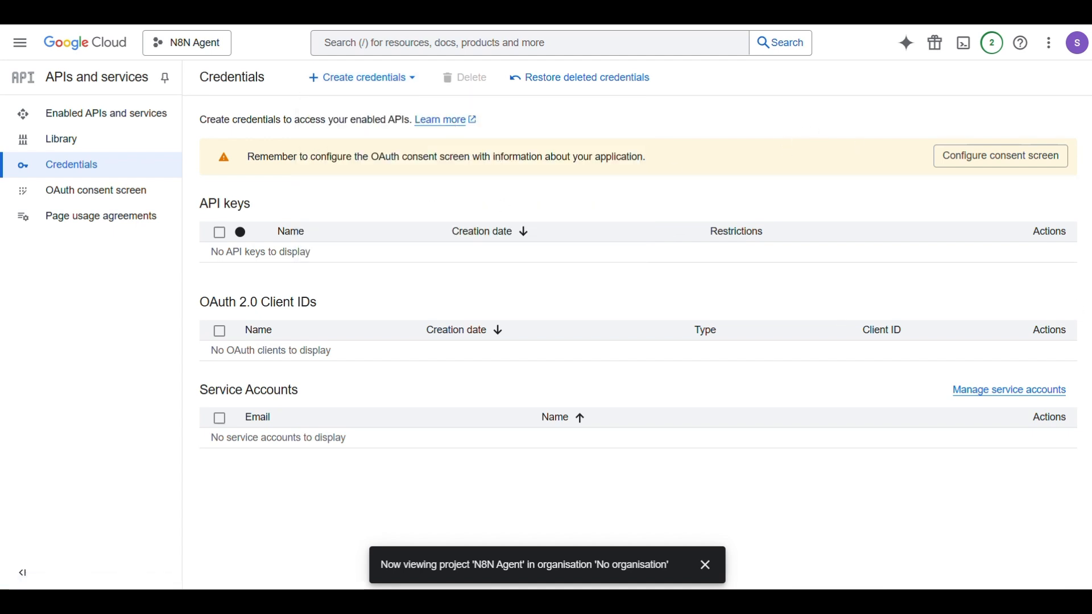
pyautogui.click(1000, 156)
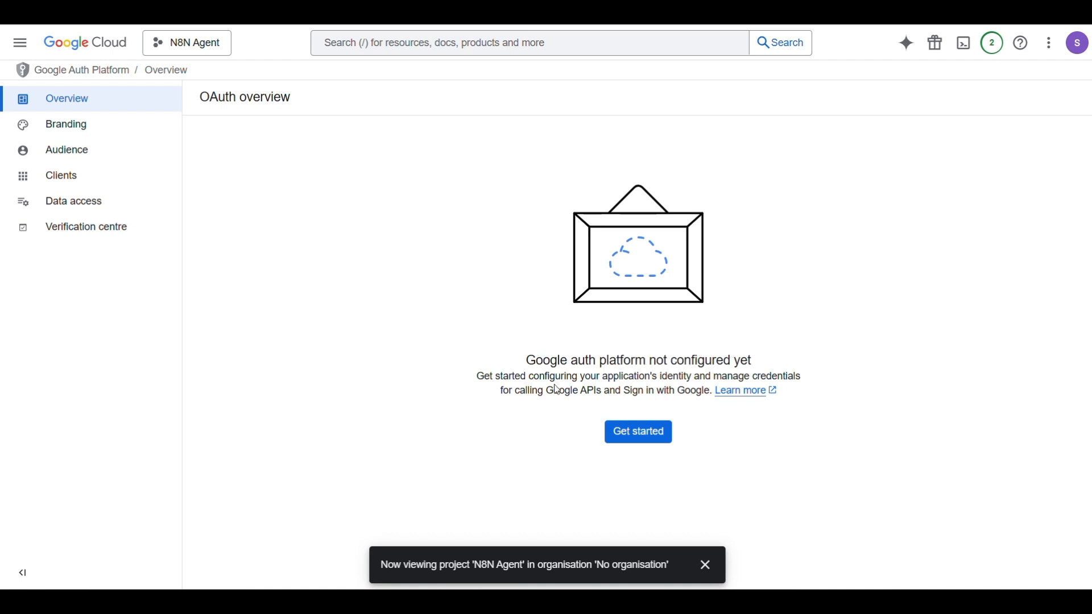
# Enter app name 'N8N Agent' and choose the account's email as the support contact
pyautogui.click(666, 435)
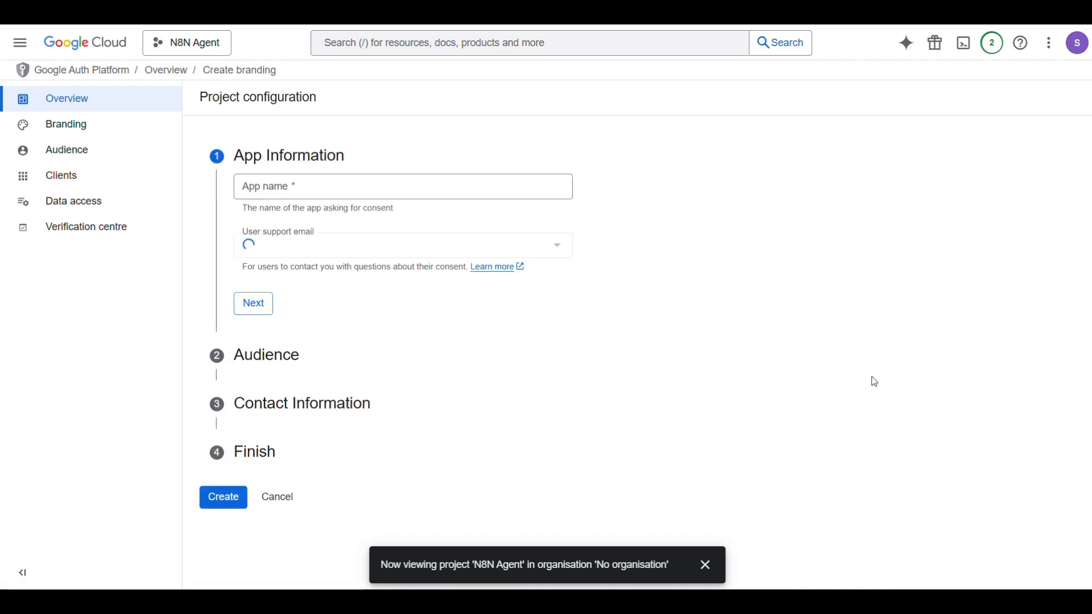
pyautogui.click(288, 188)
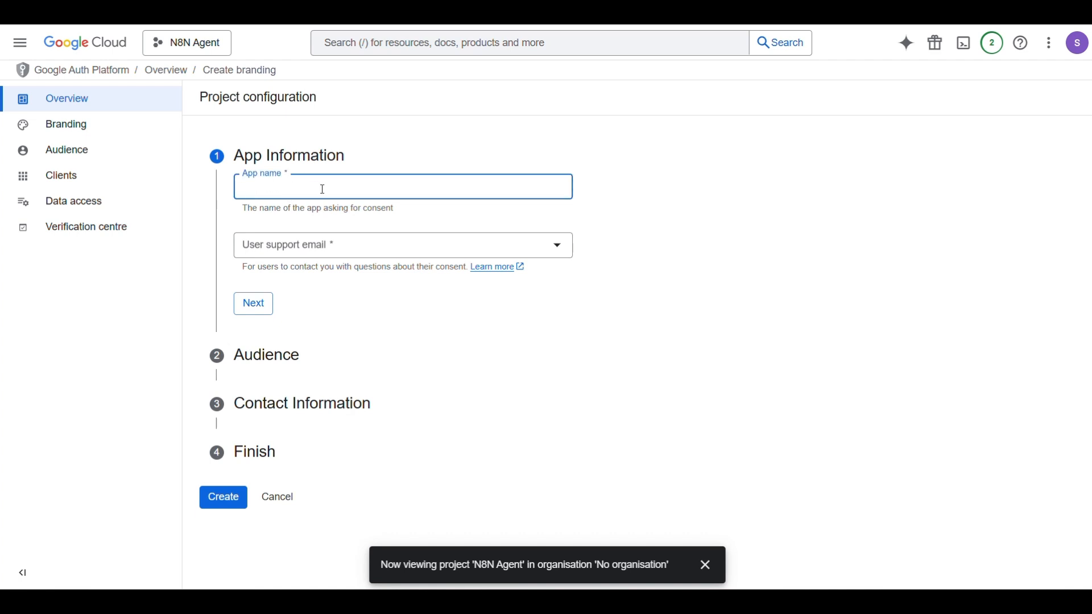
pyautogui.write('N8N Agent')
pyautogui.click(364, 245)
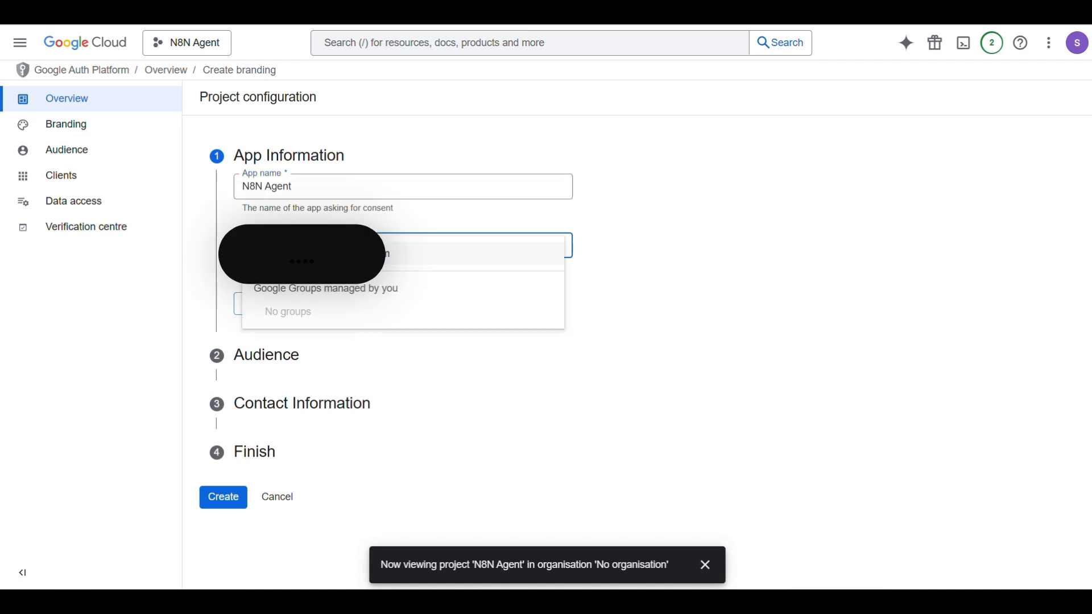
pyautogui.click(387, 258)
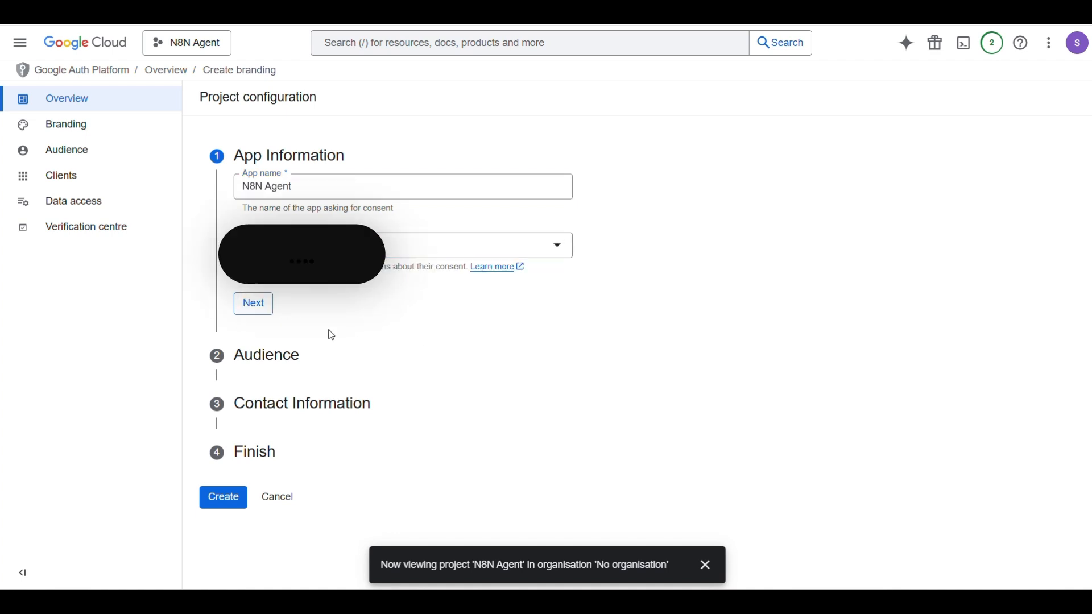
pyautogui.click(252, 302)
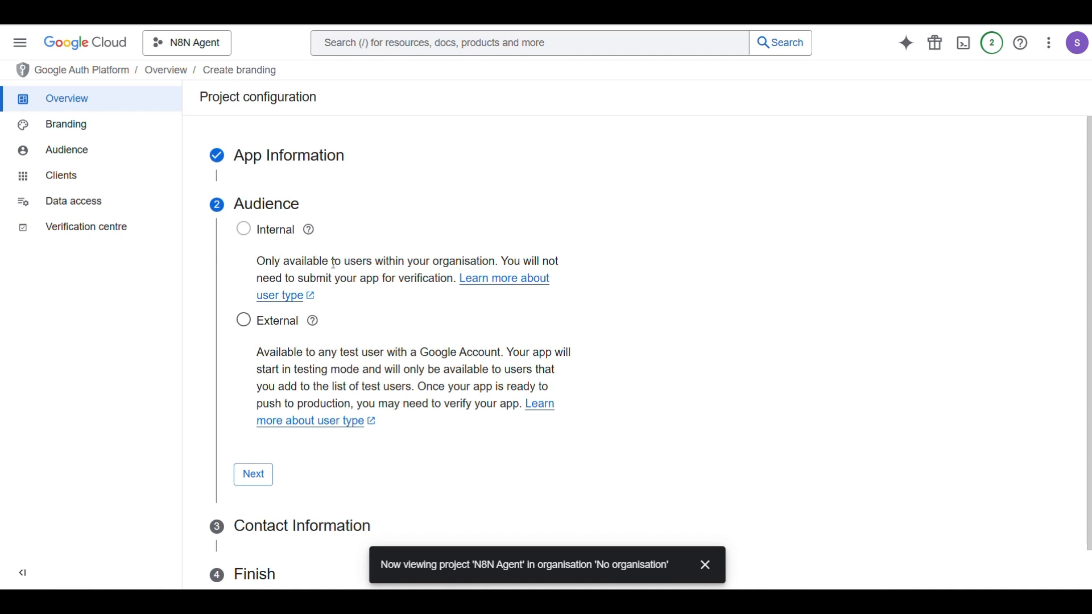
# Set the app's audience to External for test users
pyautogui.moveTo(334, 264); pyautogui.dragTo(420, 261)
pyautogui.click(455, 258)
pyautogui.scroll(-1, 665, 267)
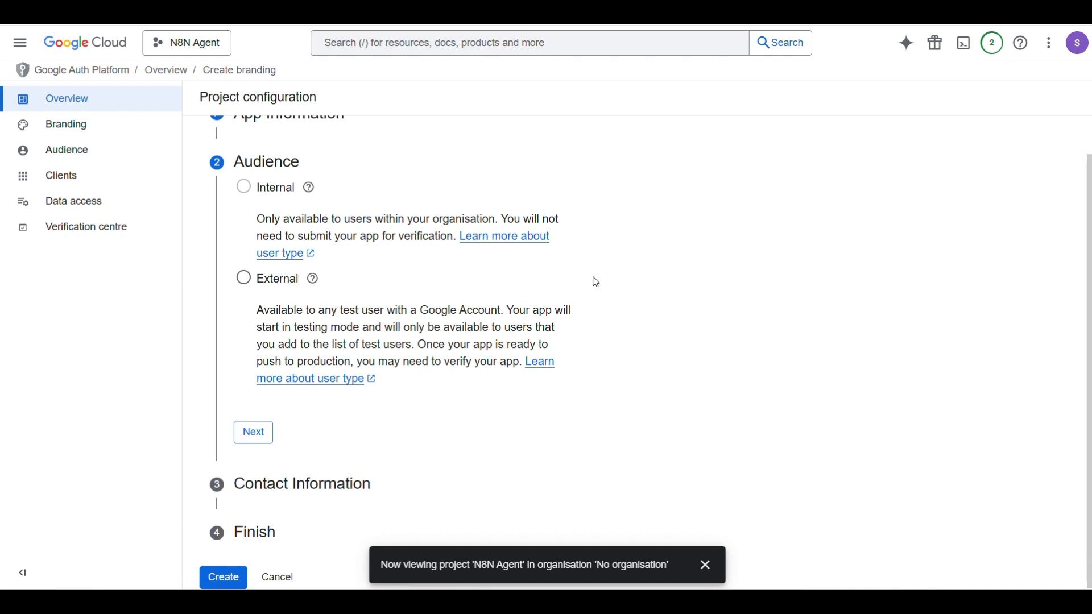
pyautogui.click(262, 283)
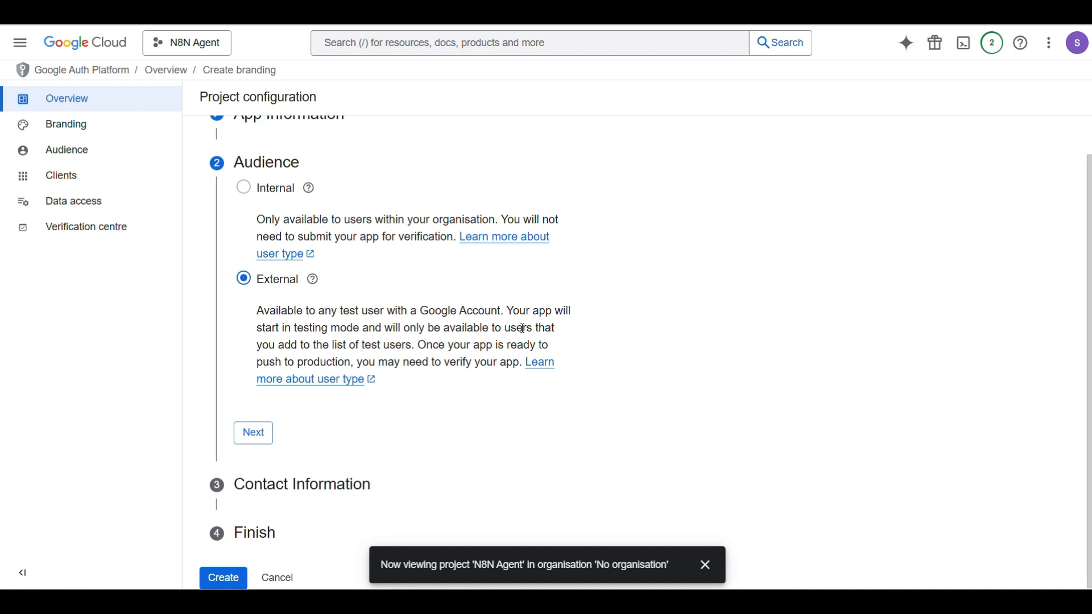
pyautogui.click(254, 433)
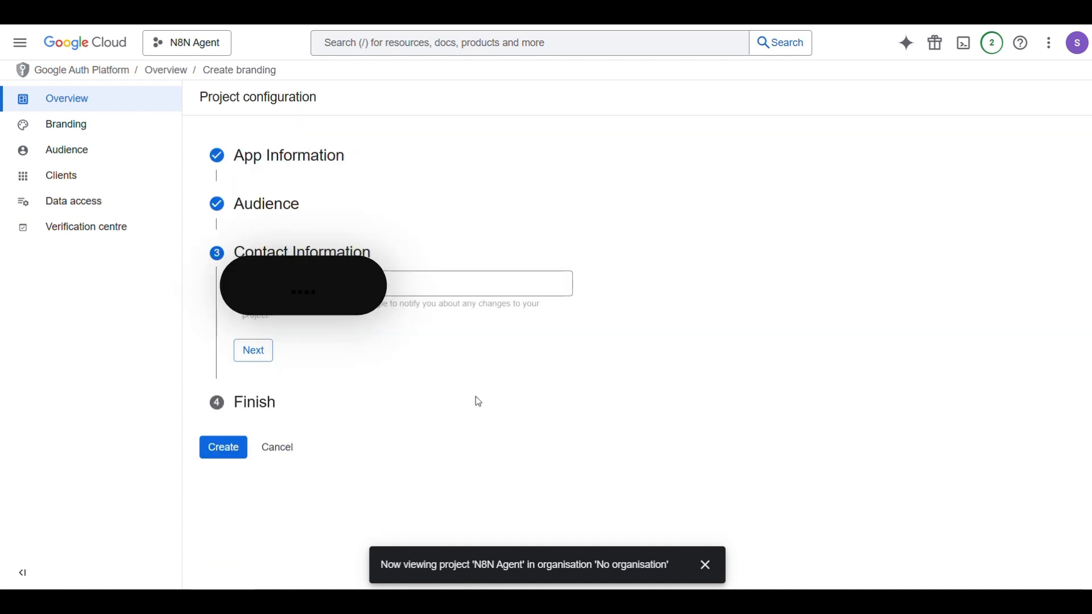
# Add the contact email, agree to the user data policy, and create the configuration
pyautogui.click(358, 284)
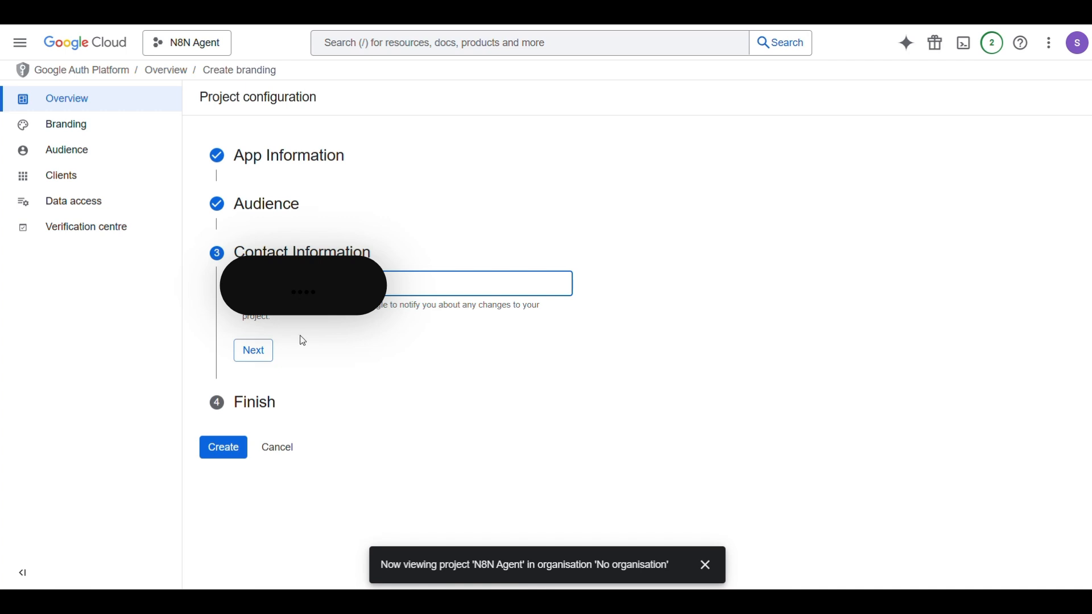
pyautogui.click(253, 351)
pyautogui.click(244, 325)
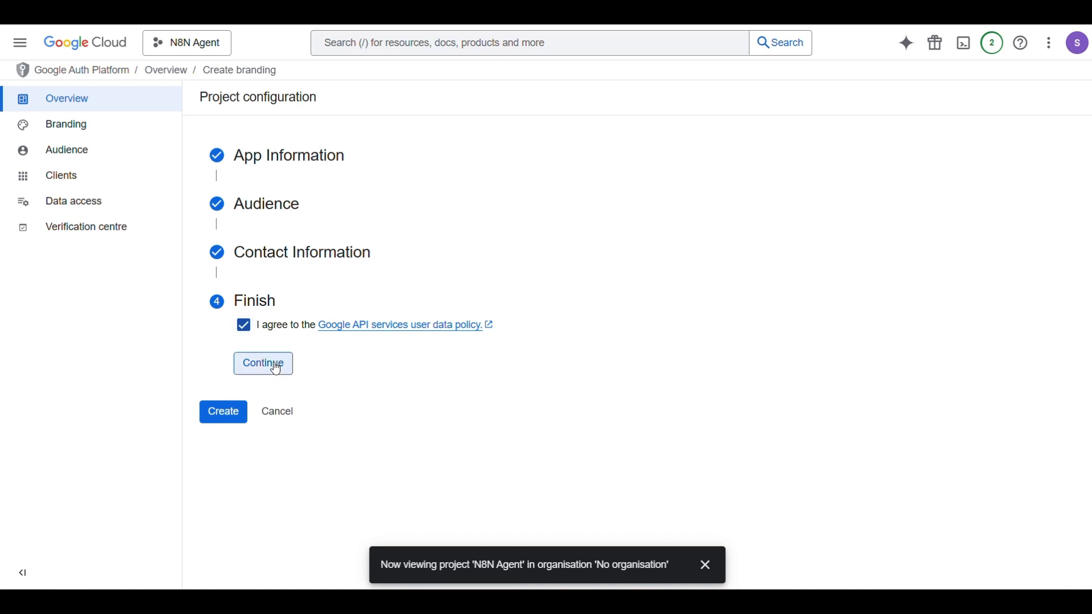
pyautogui.click(277, 370)
pyautogui.click(219, 343)
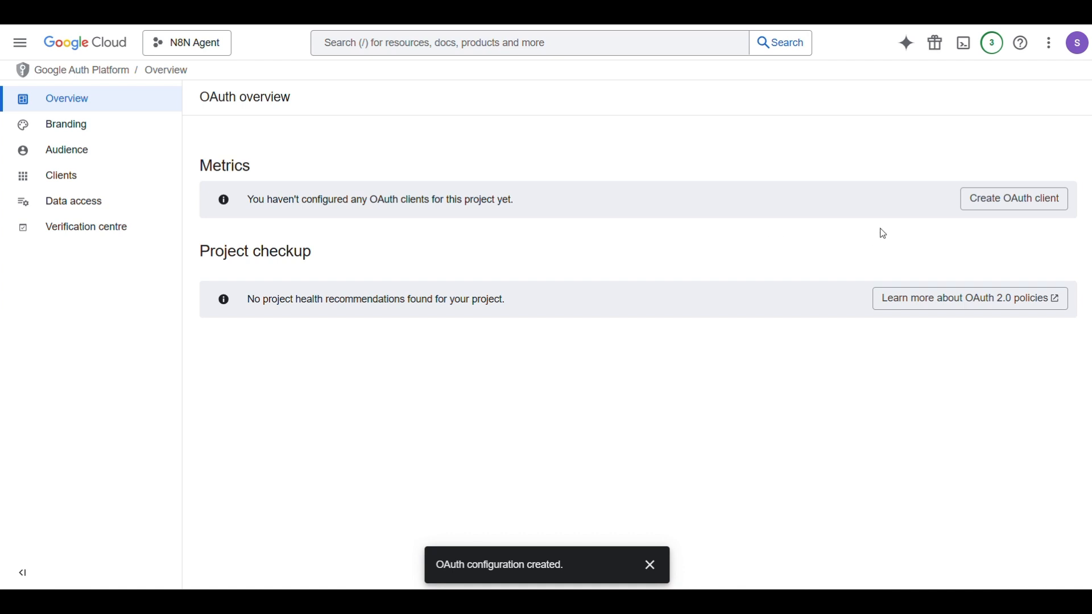
# Start a Web application OAuth client and name it 'N8N Agent'
pyautogui.click(1010, 204)
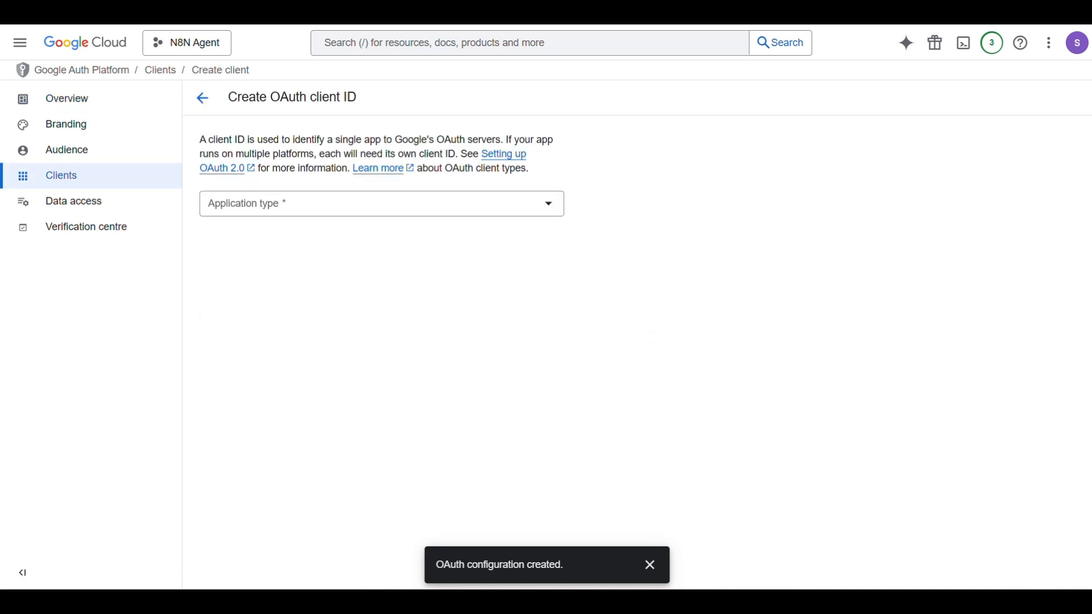
pyautogui.click(368, 208)
pyautogui.click(288, 212)
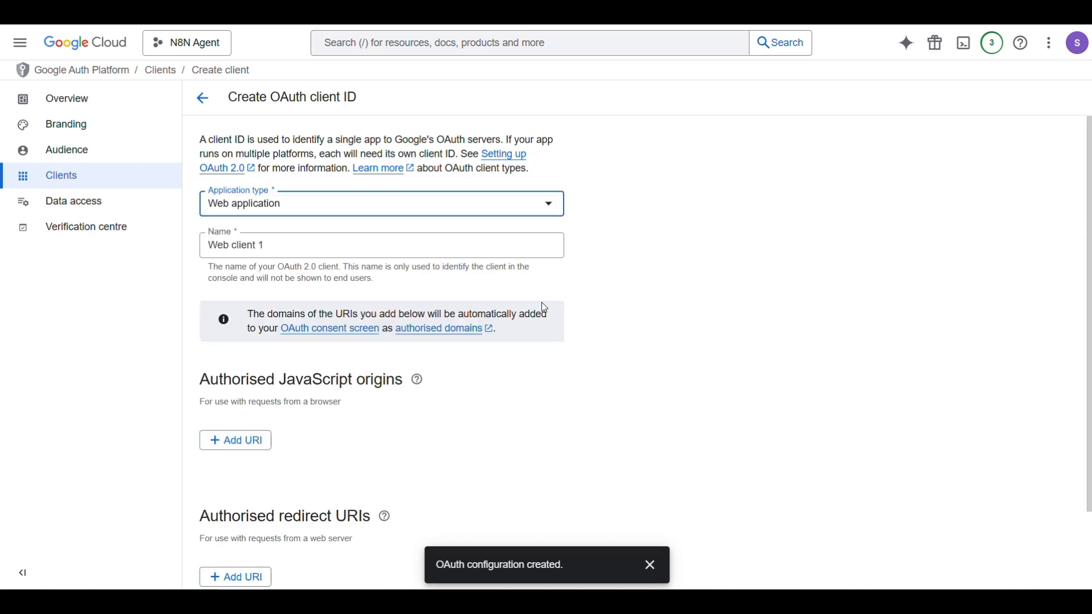
pyautogui.click(284, 247)
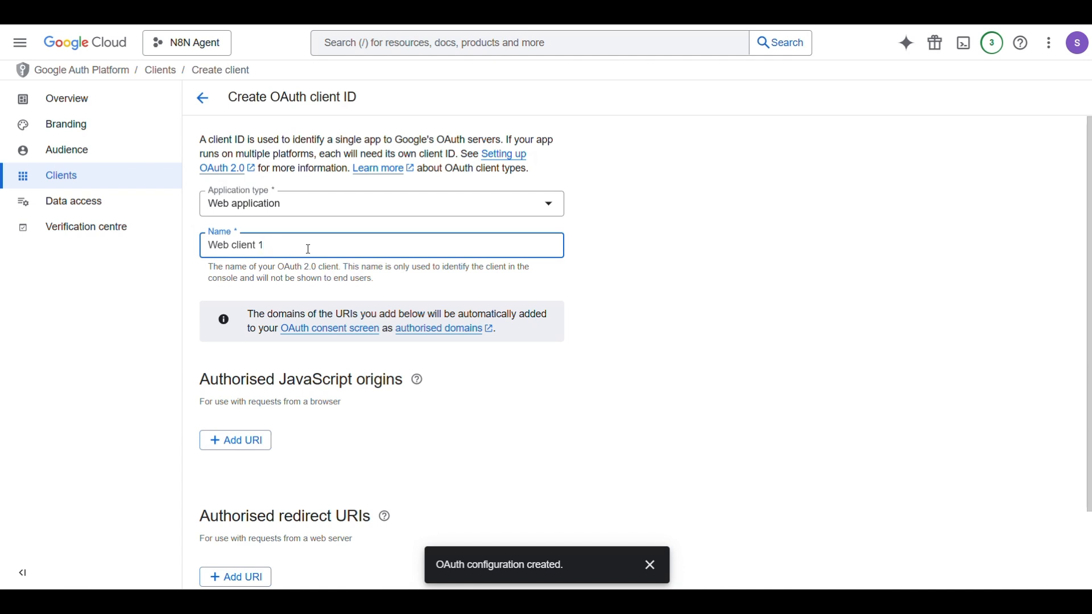
pyautogui.moveTo(302, 245); pyautogui.dragTo(163, 239)
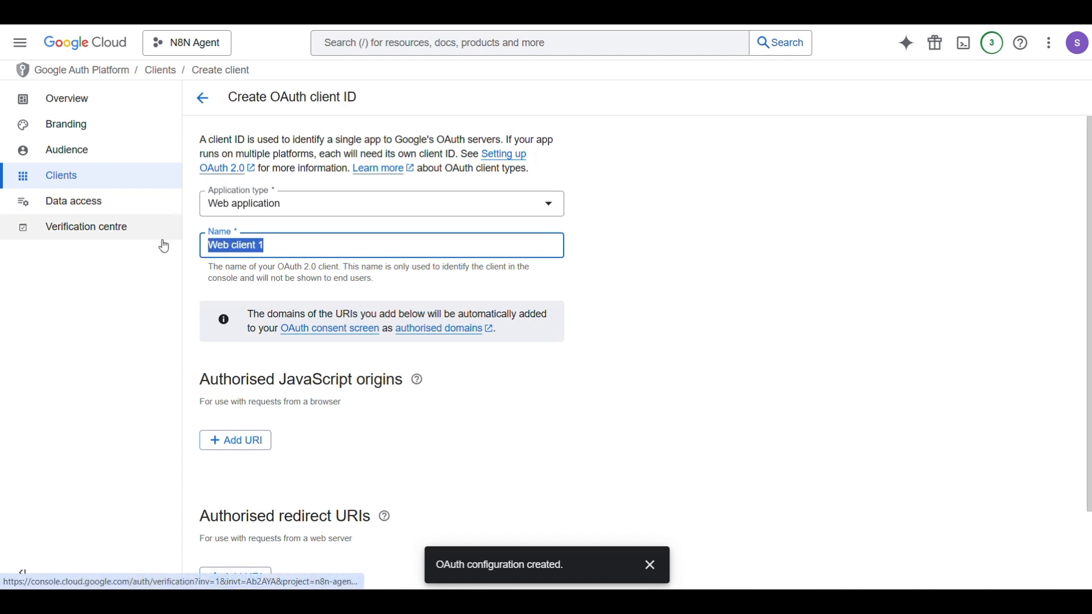
pyautogui.write('N')
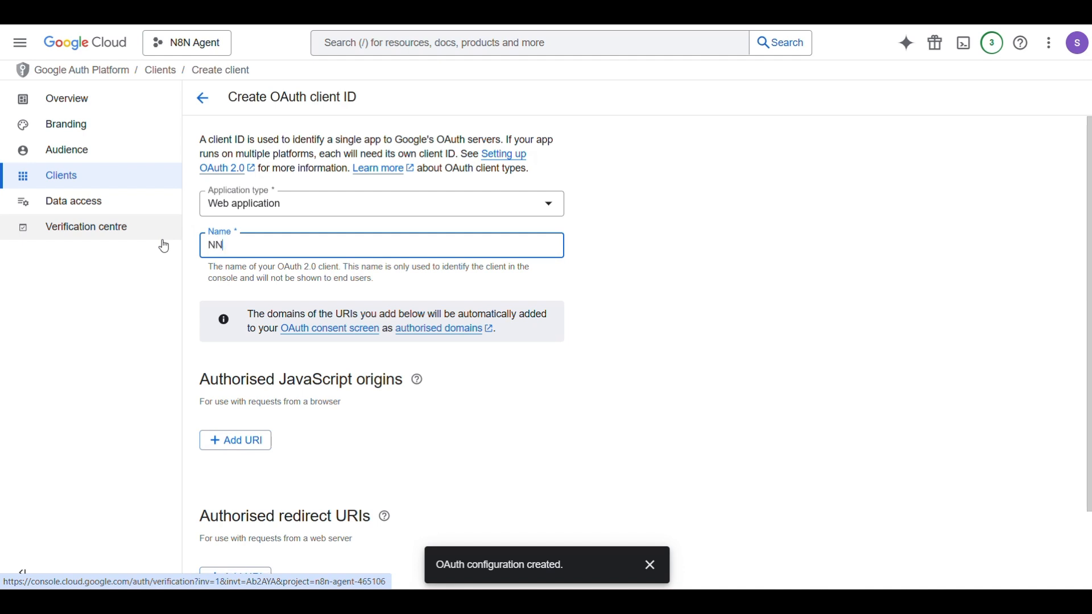
pyautogui.write('8n8N Agent')
pyautogui.click(694, 296)
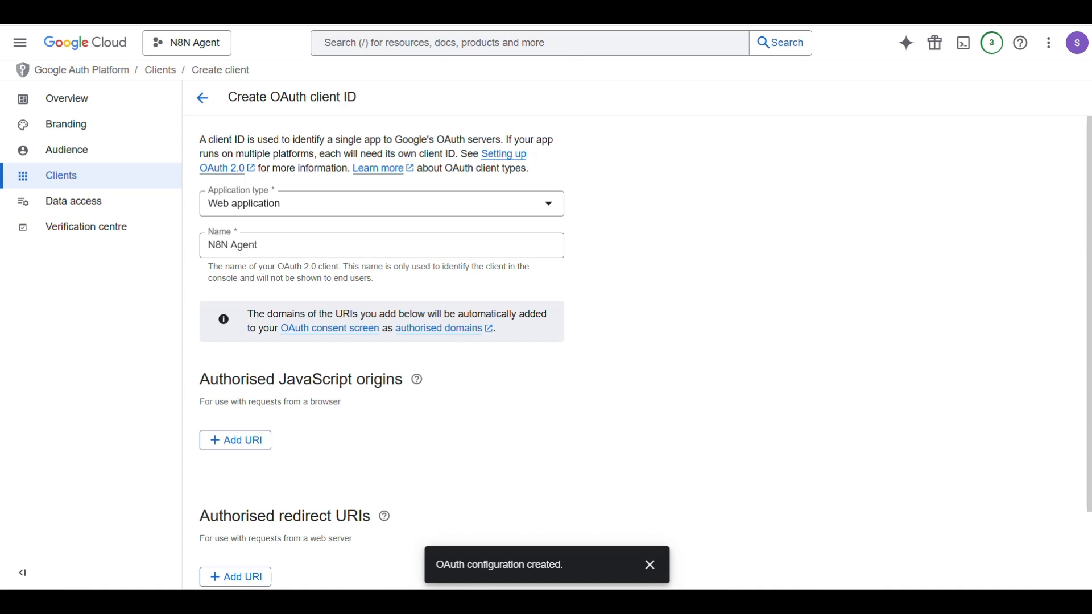
pyautogui.scroll(-2, 722, 301)
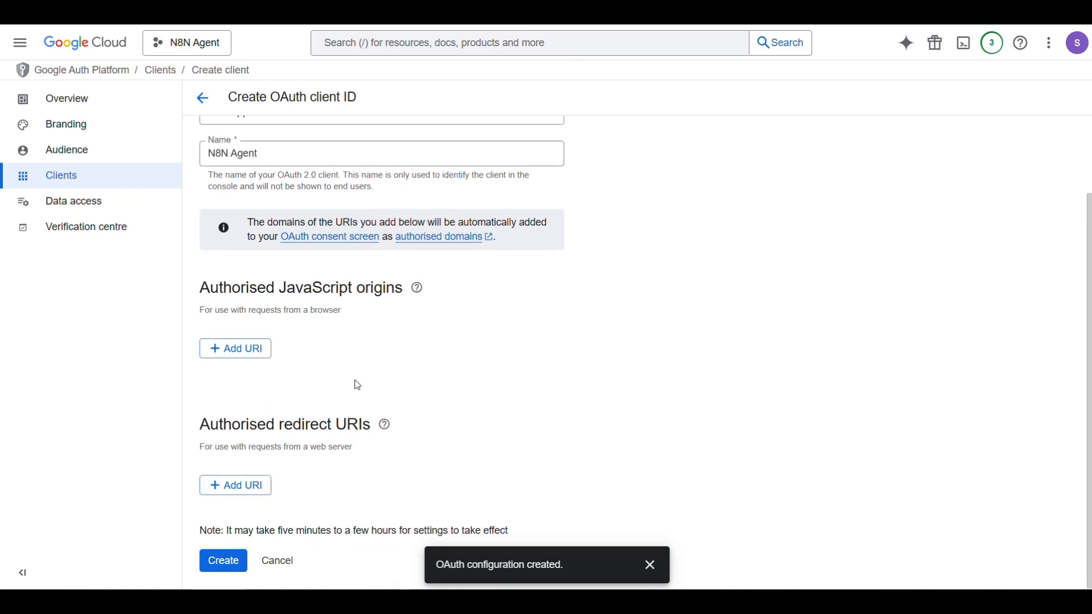
# Add n8n's OAuth callback URL as an authorised redirect URI and create the client
pyautogui.click(233, 501)
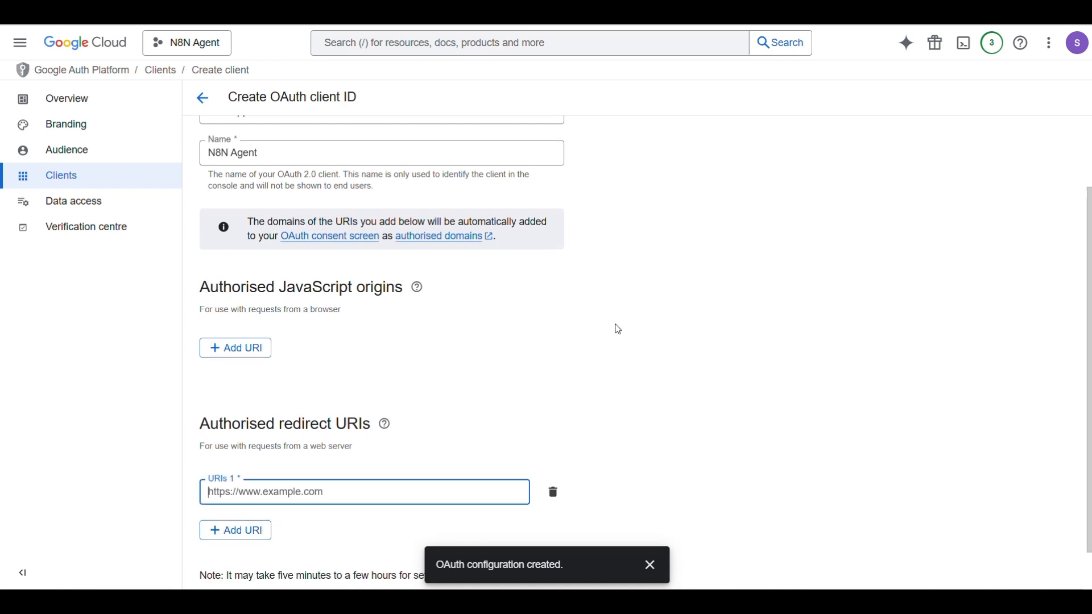
pyautogui.scroll(-1, 619, 329)
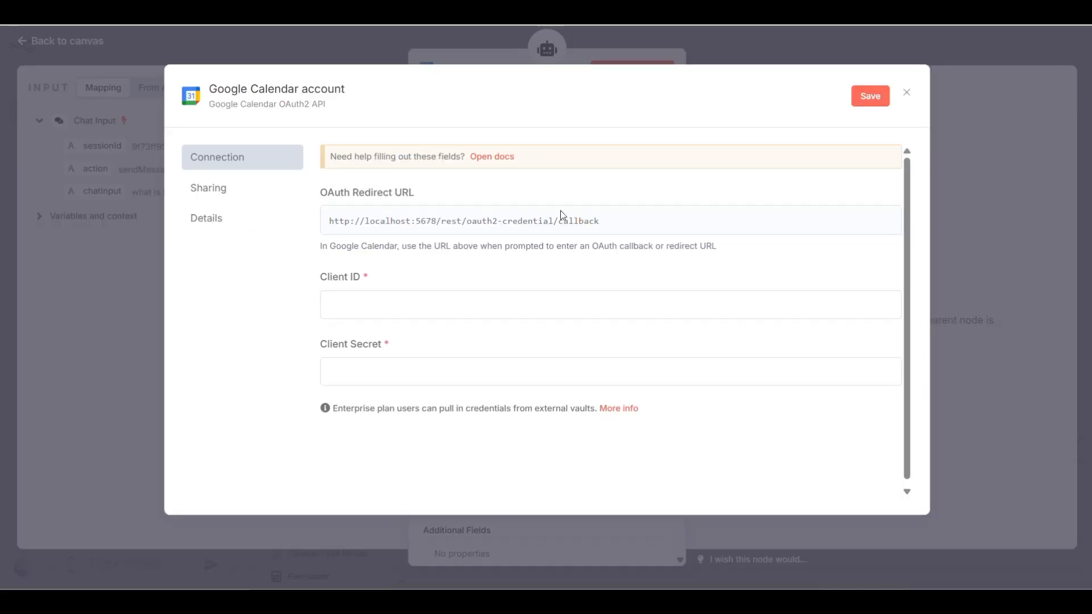
pyautogui.click(860, 226)
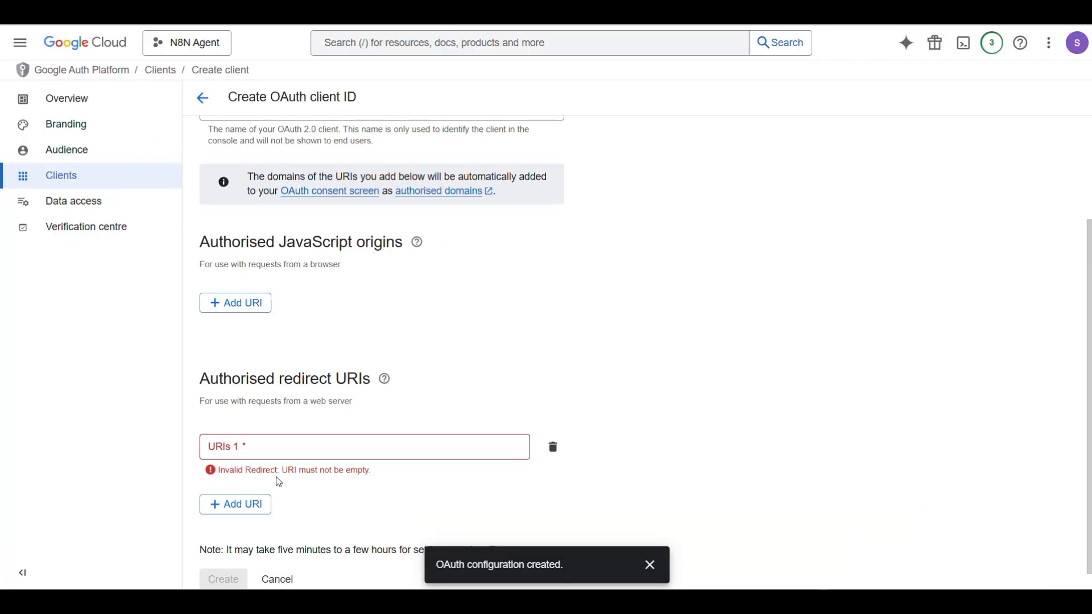
pyautogui.click(279, 447)
pyautogui.hotkey('ctrl', 'v')
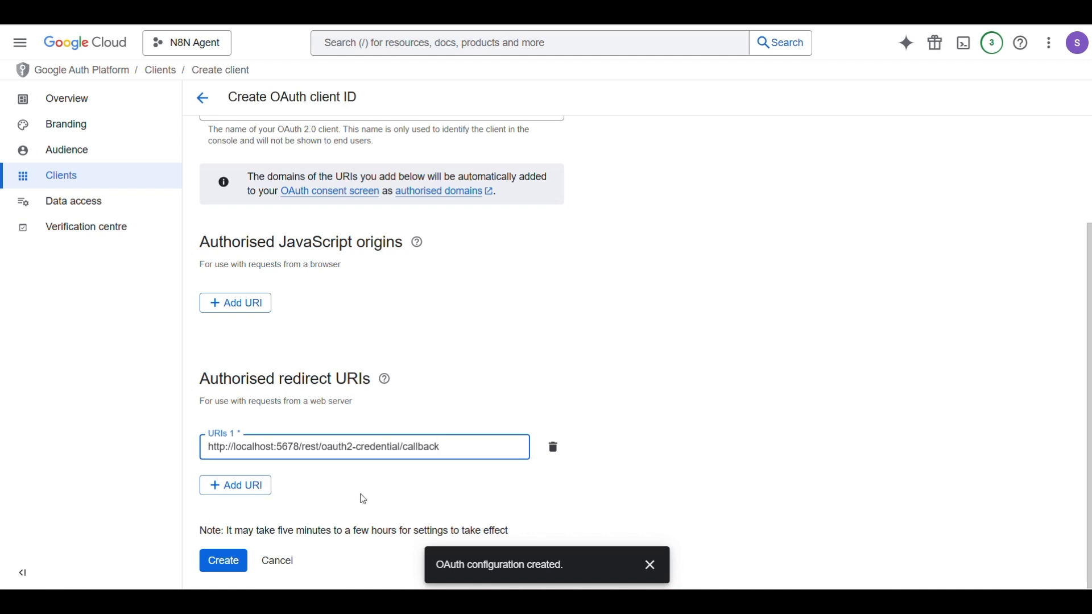
pyautogui.click(319, 492)
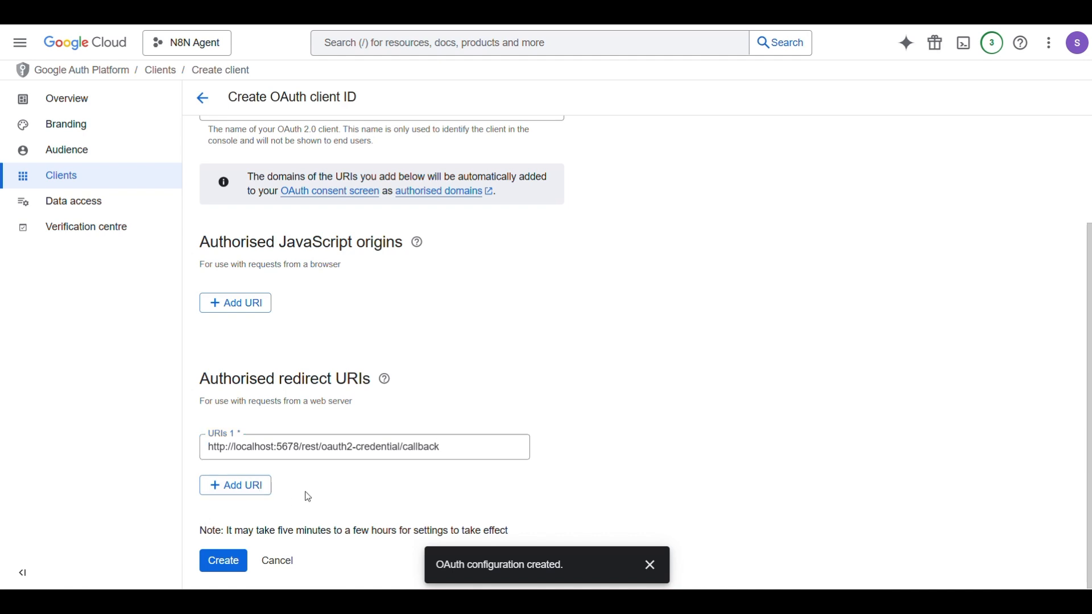
pyautogui.click(237, 562)
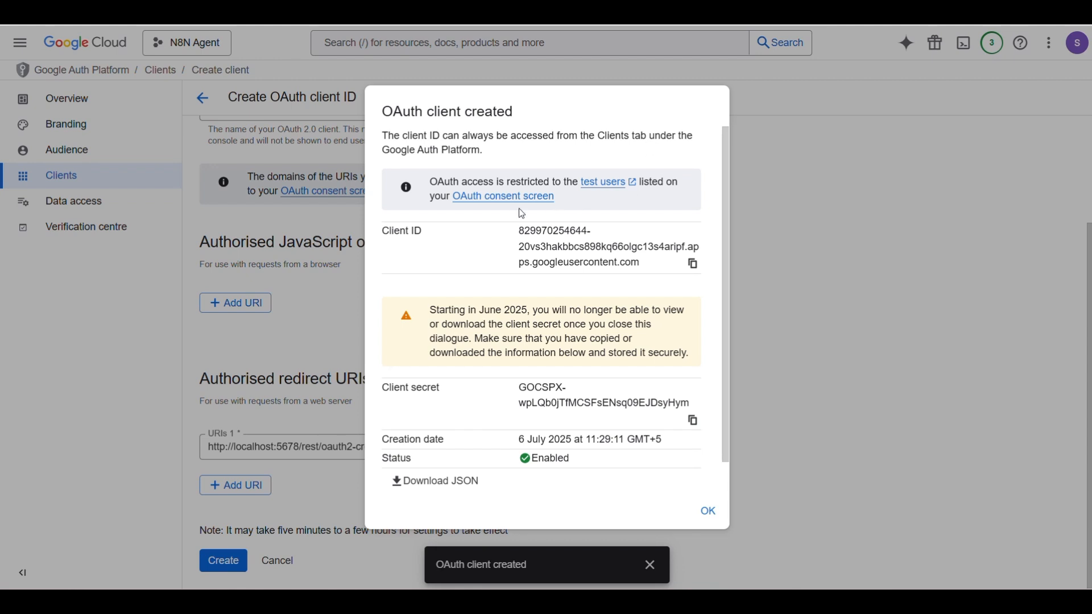
# Copy the client ID and client secret into the n8n credential and start Google sign-in
pyautogui.scroll(-1, 571, 289)
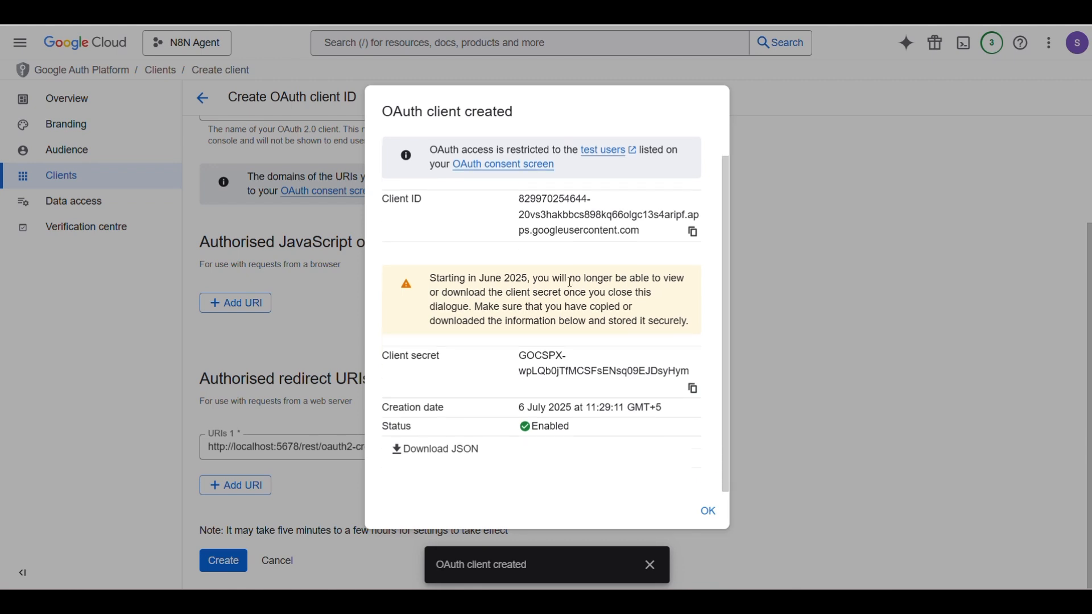
pyautogui.scroll(1, 571, 289)
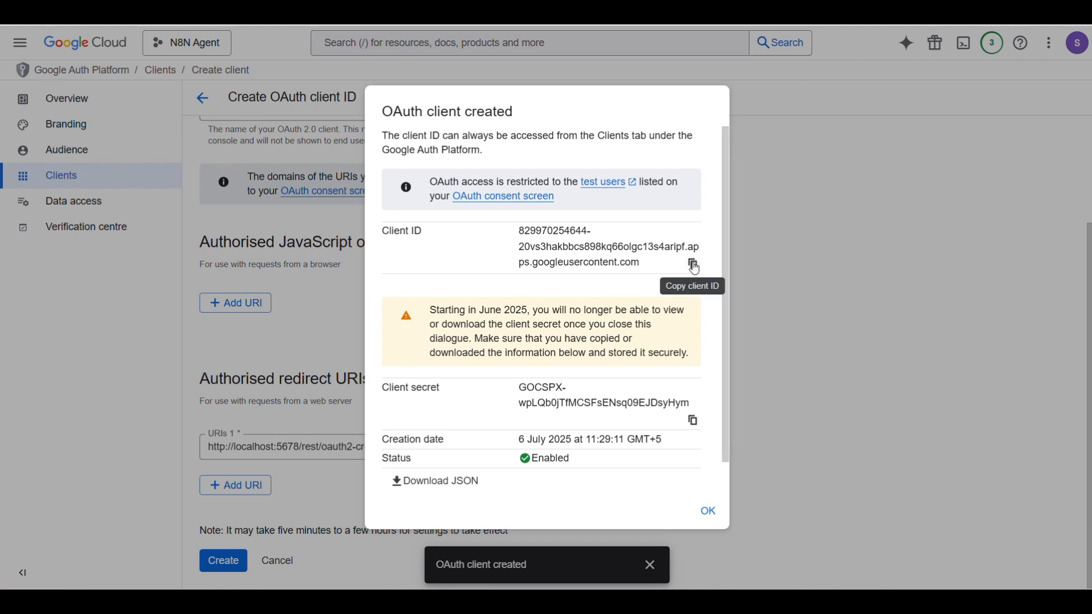
pyautogui.scroll(-1, 536, 342)
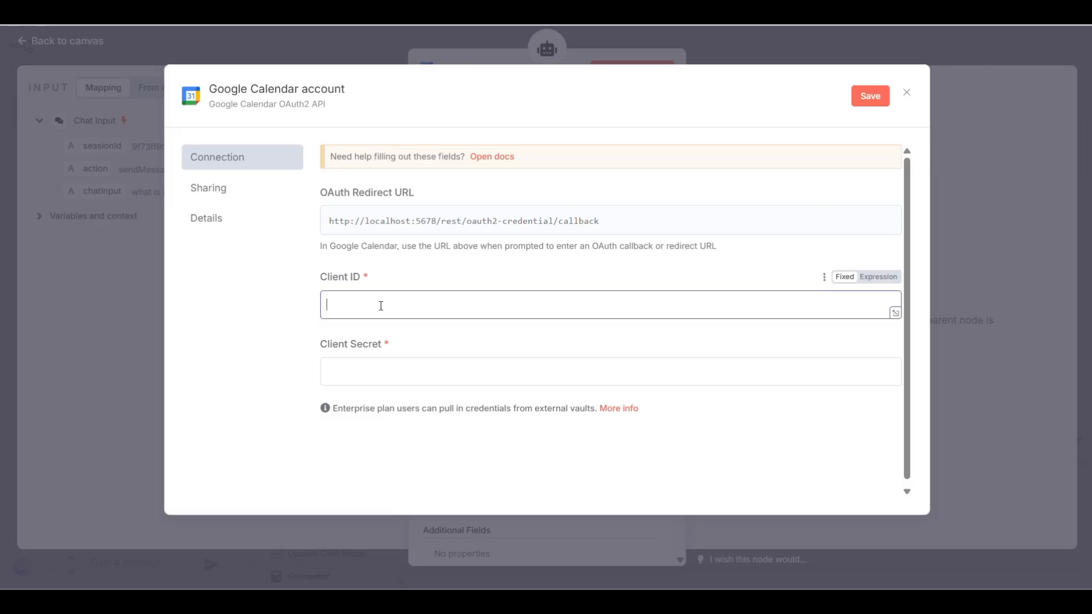
pyautogui.hotkey('ctrl', 'v')
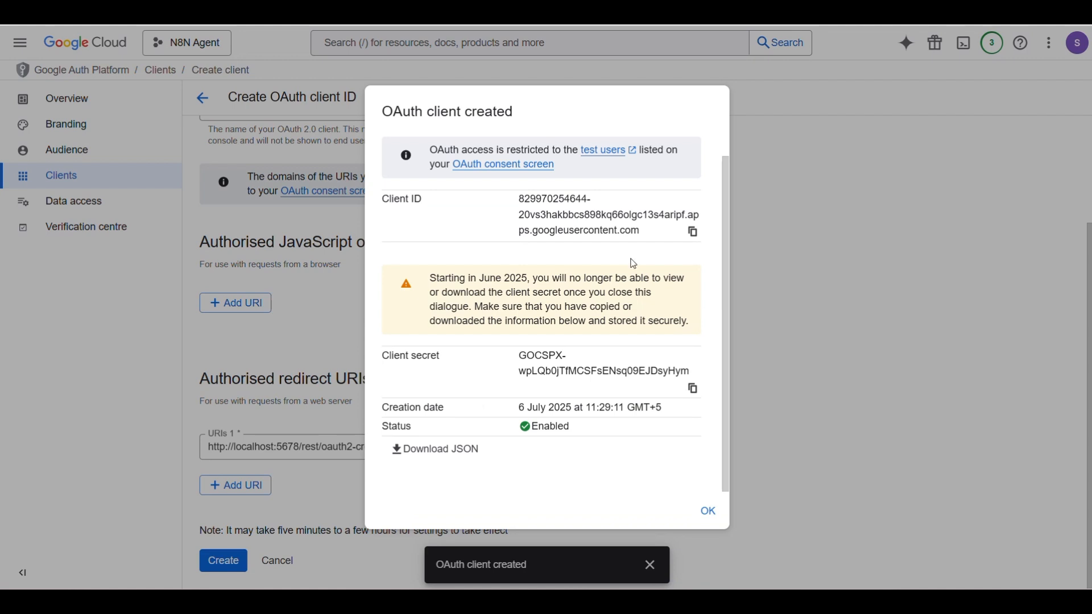
pyautogui.click(692, 388)
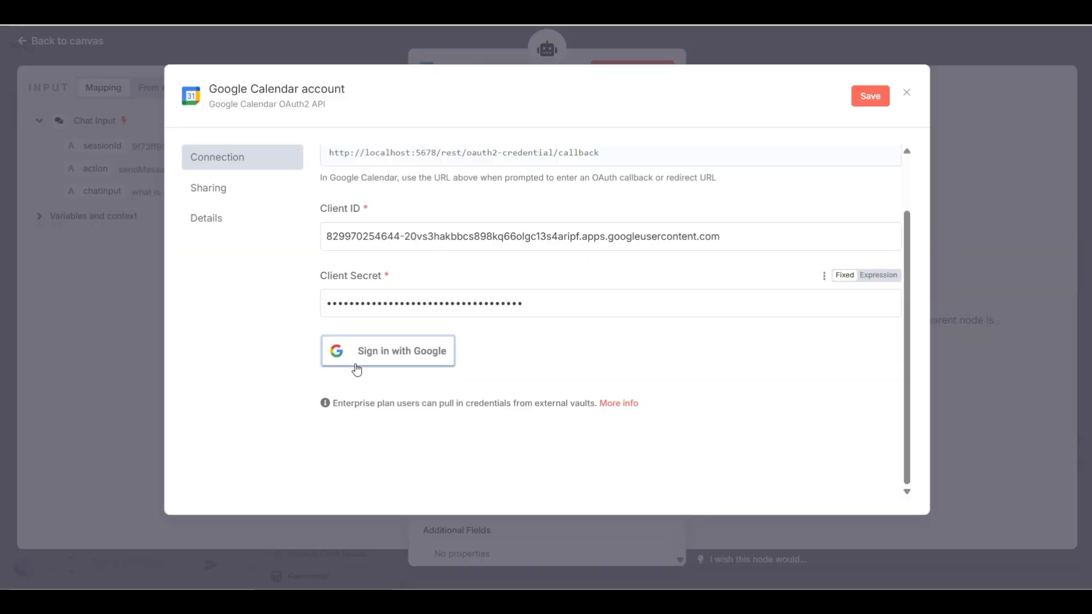
pyautogui.click(396, 350)
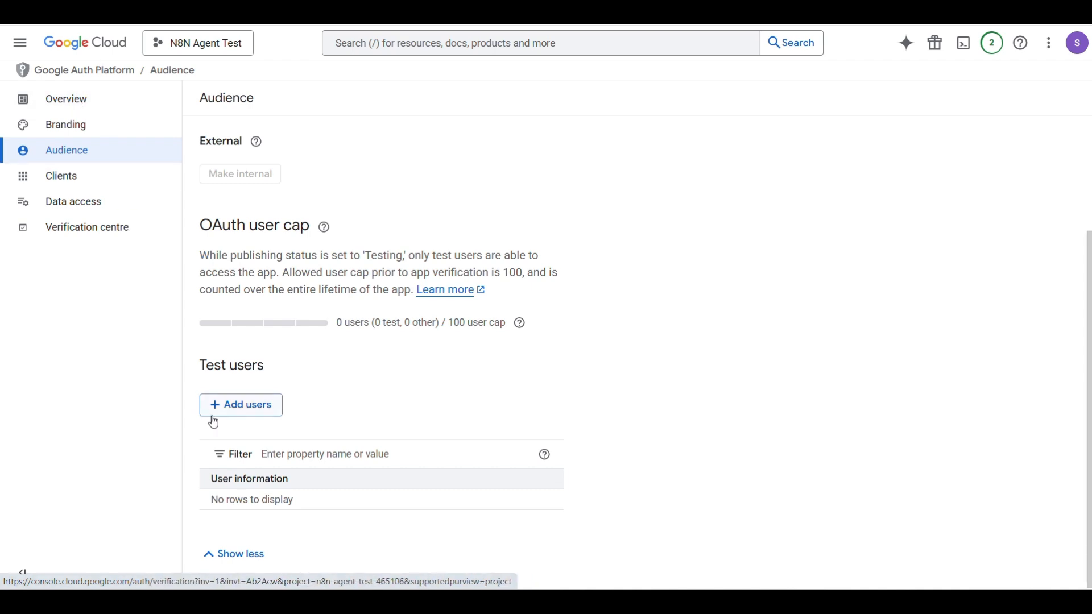
# Add the account's email as a test user, then retry Sign in with Google from n8n
pyautogui.click(241, 406)
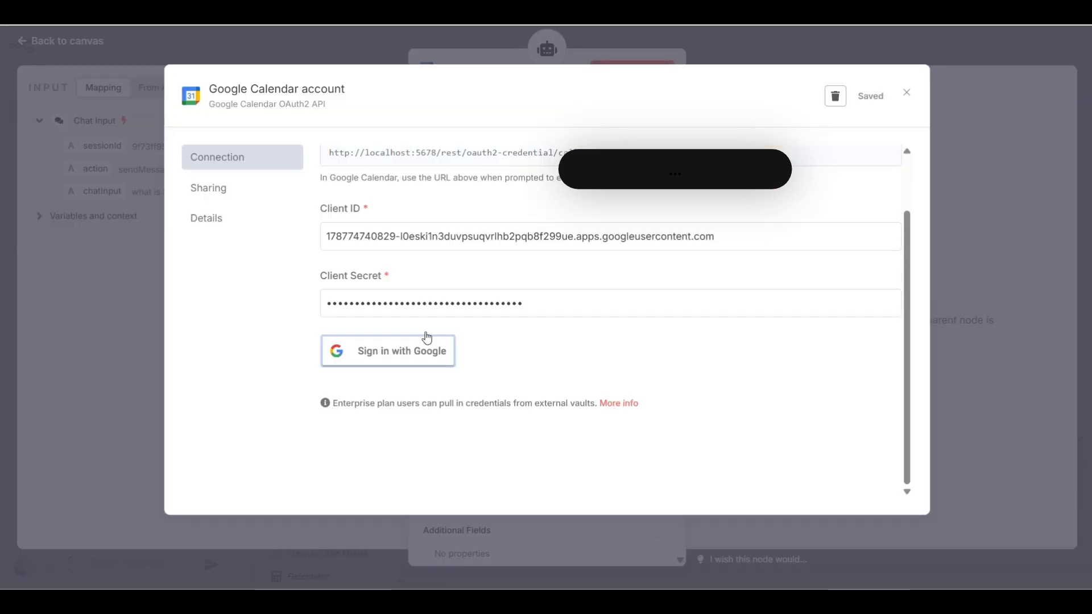
pyautogui.click(427, 340)
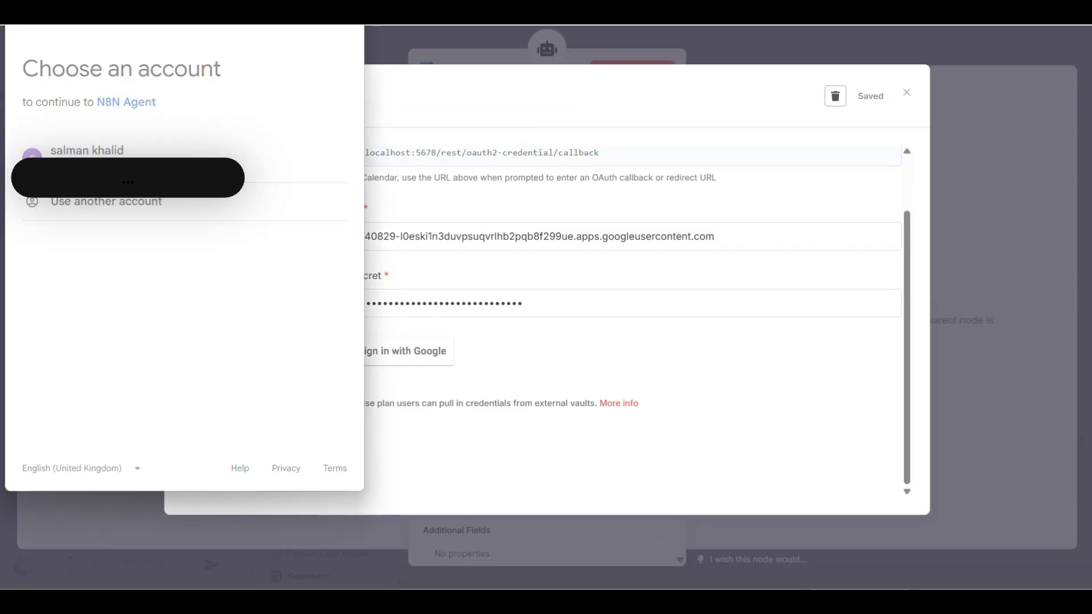
# Sign in with the Google account and grant N8N Agent all calendar permissions
pyautogui.click(212, 200)
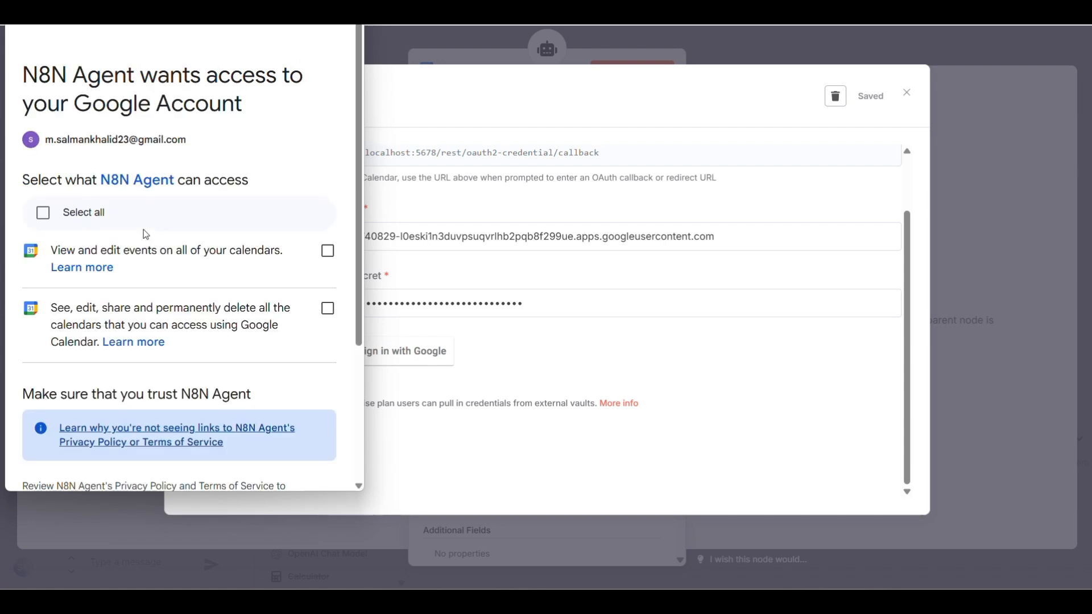
pyautogui.click(43, 213)
pyautogui.scroll(-3, 218, 242)
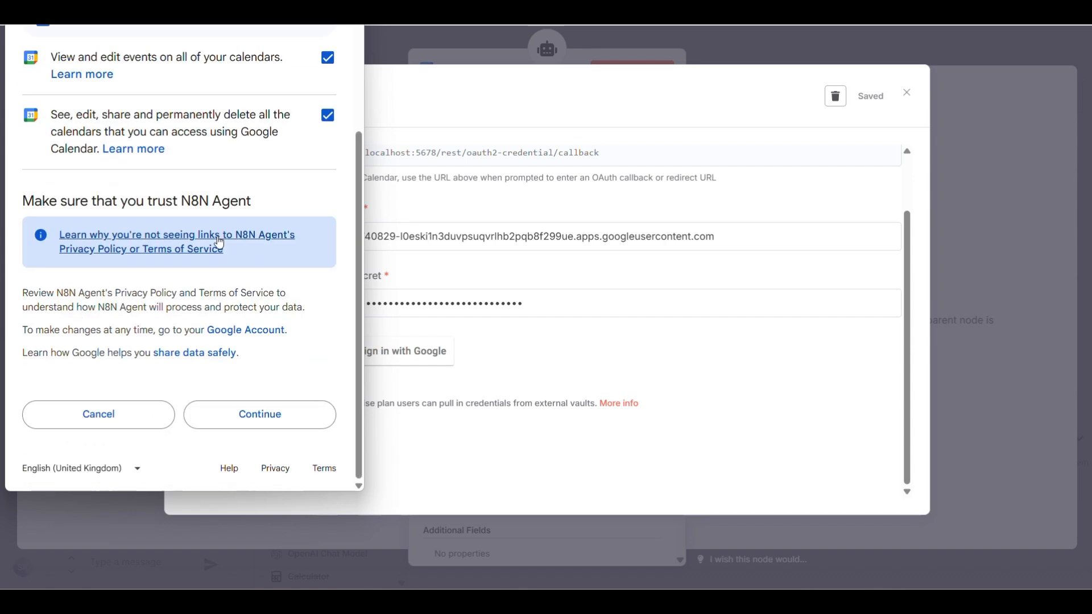
pyautogui.click(296, 427)
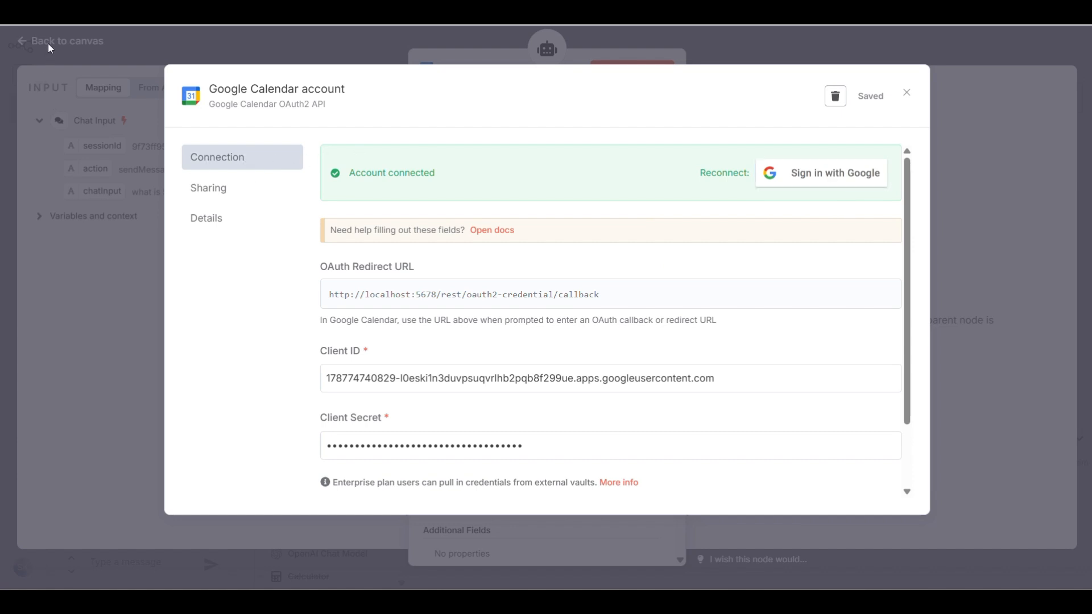
# Close the credential dialog and review the Start field's $fromAI('start_date') expression
pyautogui.click(78, 47)
pyautogui.scroll(-4, 592, 426)
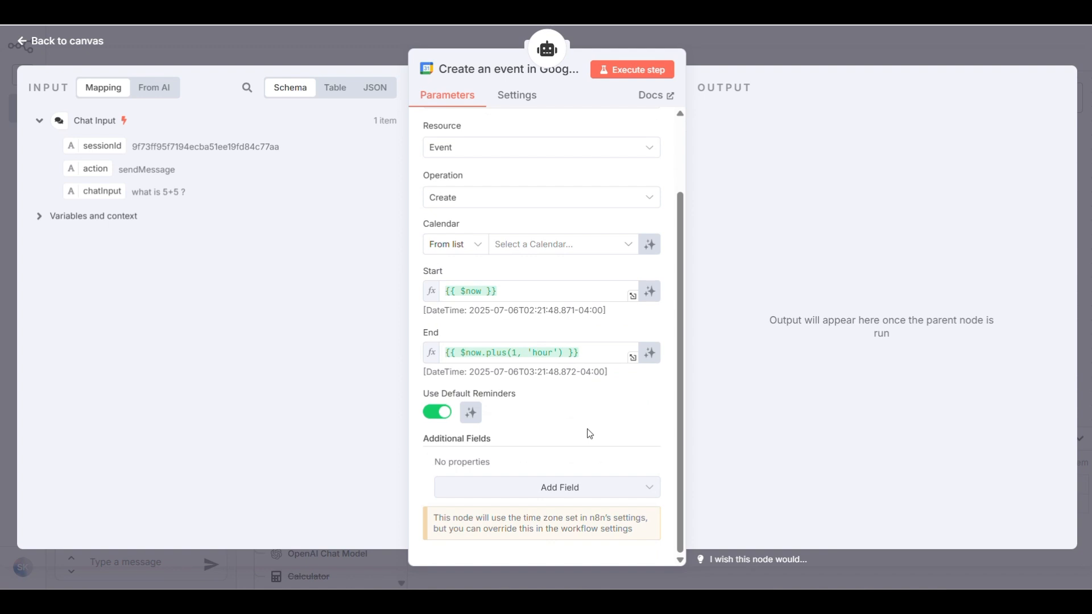
pyautogui.scroll(3, 589, 398)
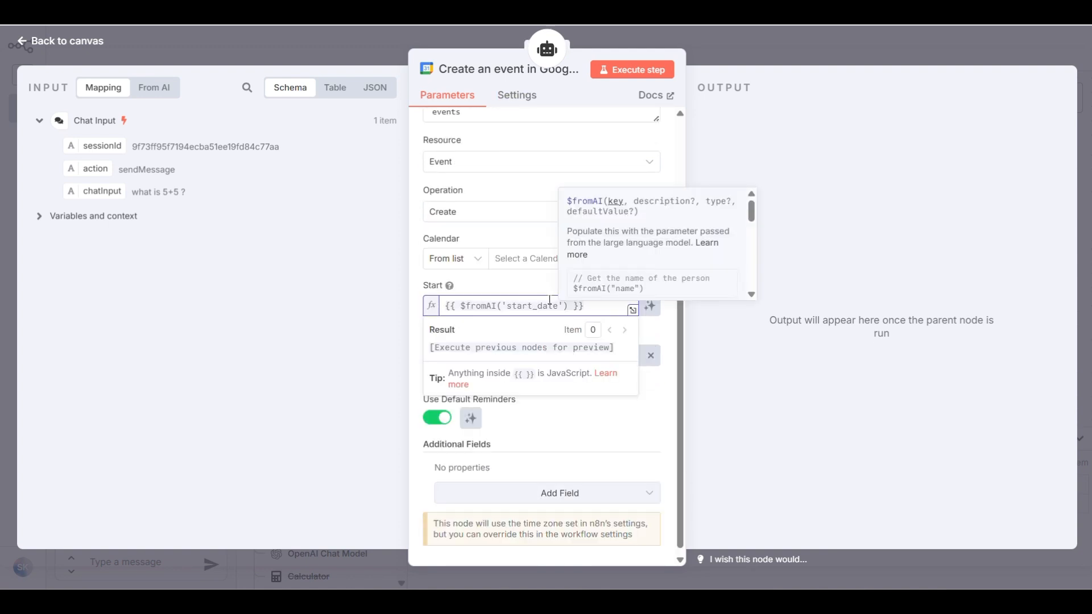
pyautogui.click(527, 306)
pyautogui.click(492, 334)
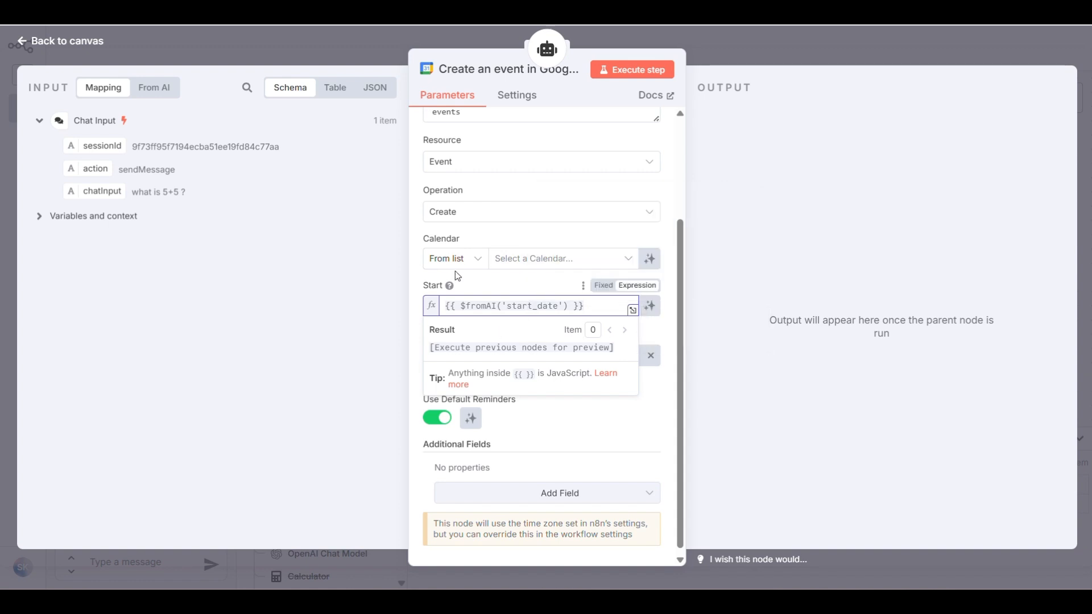
pyautogui.click(564, 310)
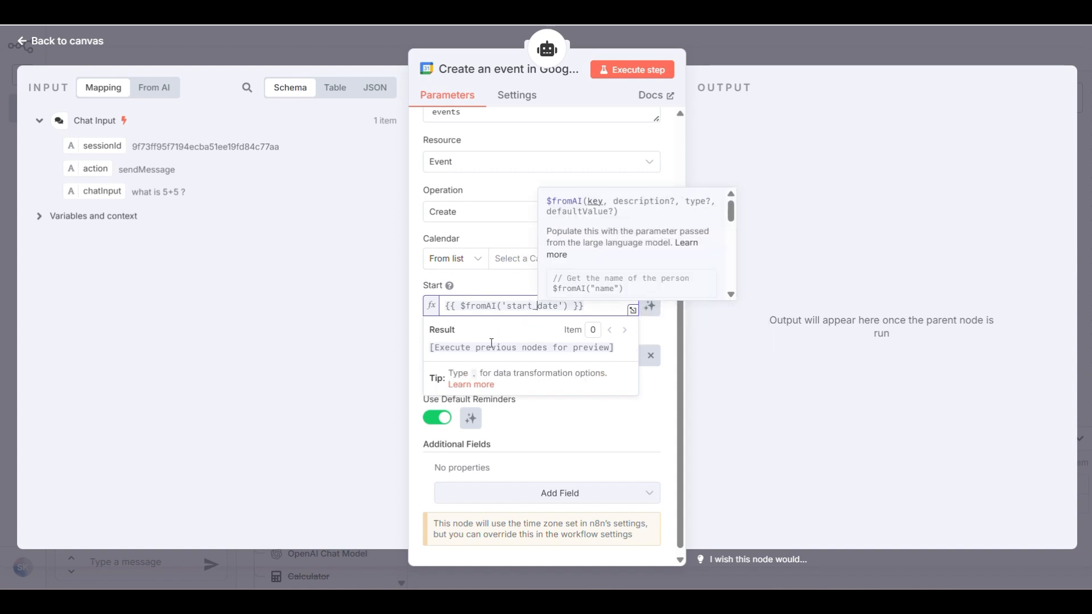
pyautogui.click(607, 441)
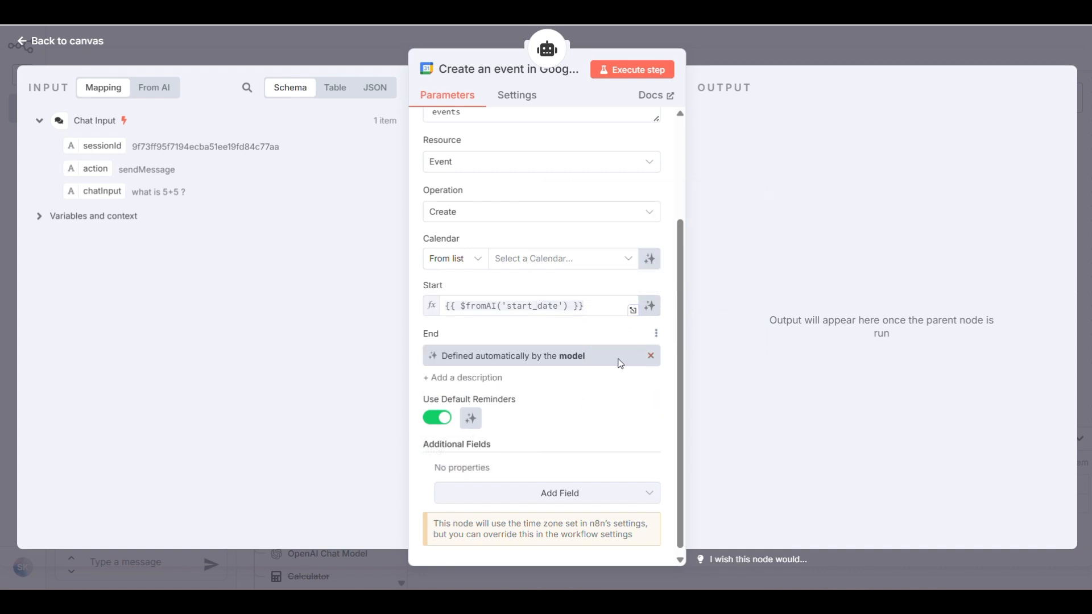
# Change the End field to the model-defined expression $fromAI('end_date')
pyautogui.click(651, 356)
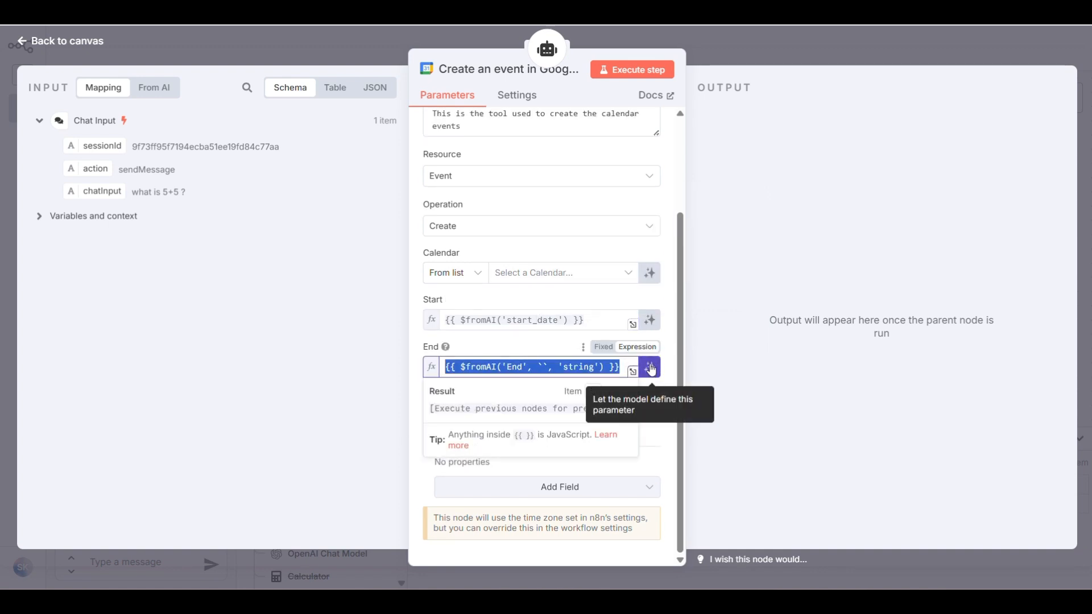
pyautogui.click(651, 368)
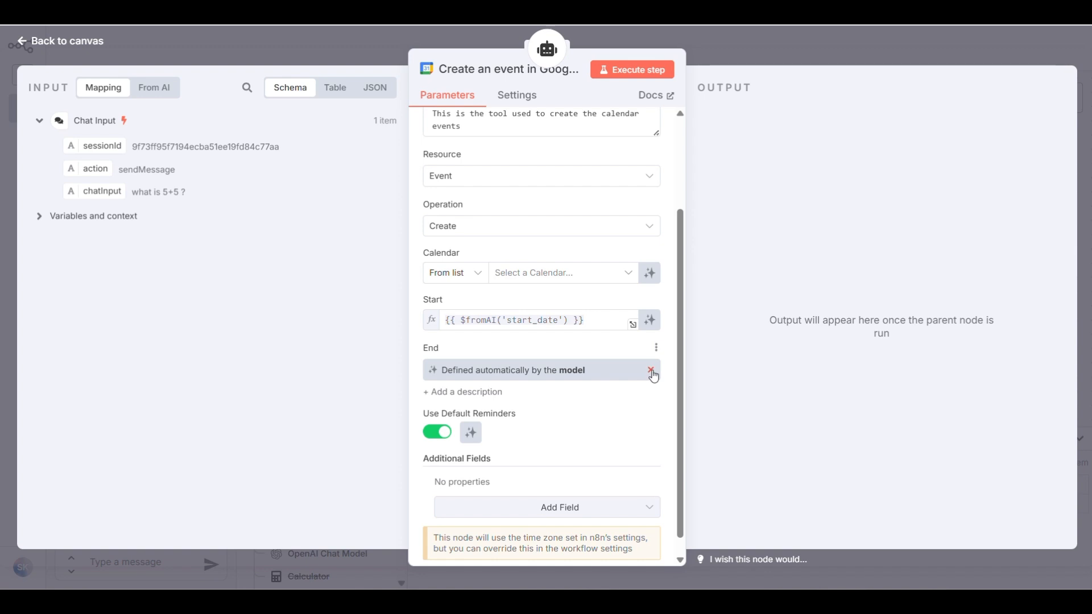
pyautogui.click(651, 370)
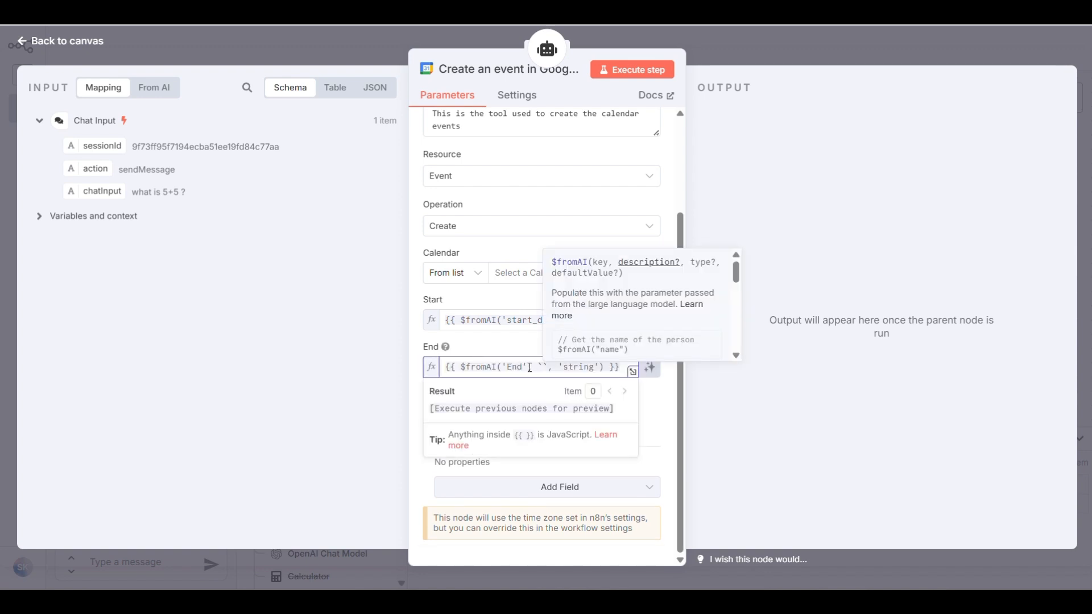
pyautogui.moveTo(530, 368); pyautogui.dragTo(603, 368)
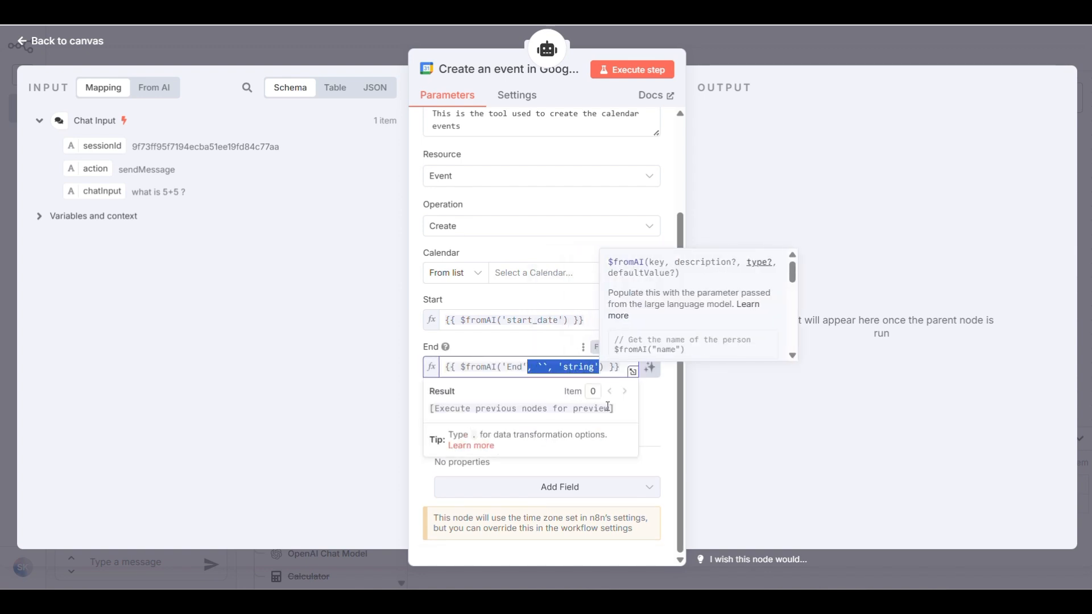
pyautogui.press('BackSpace')
pyautogui.press('BackSpace')
pyautogui.press('BackSpace')
pyautogui.press('BackSpace')
pyautogui.write('end')
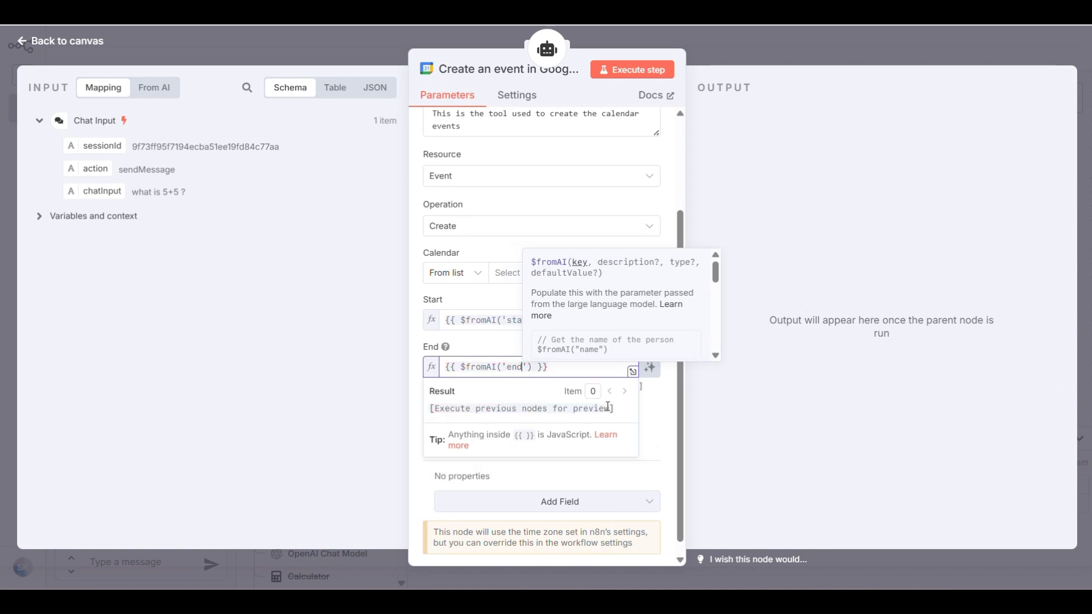
pyautogui.write('_date')
pyautogui.click(652, 406)
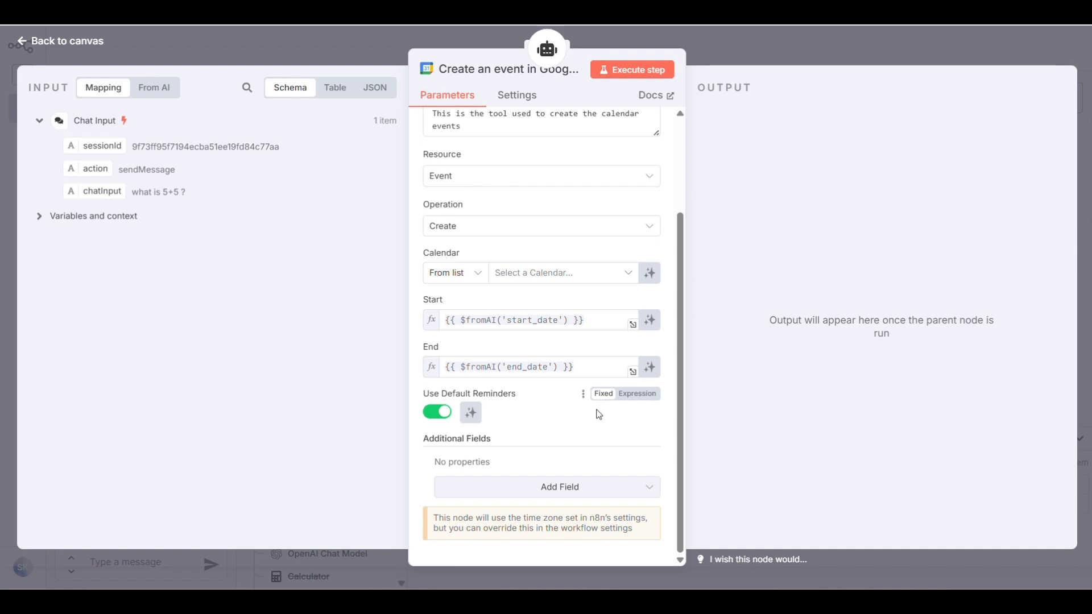
# Add a Summary field to the Create an event tool's additional fields
pyautogui.click(569, 493)
pyautogui.click(533, 205)
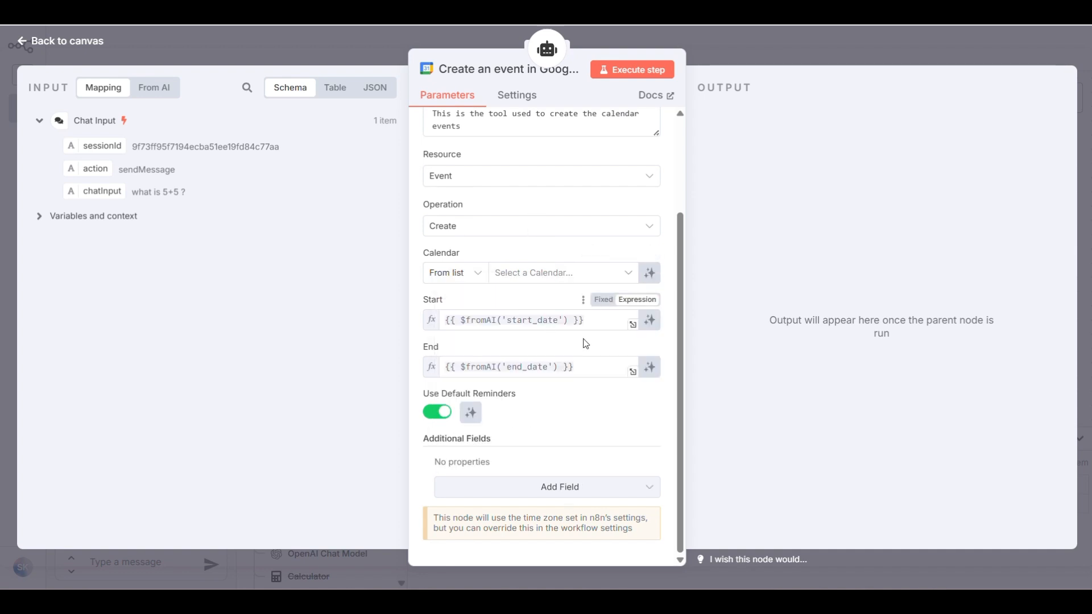
pyautogui.moveTo(600, 369); pyautogui.dragTo(440, 367)
pyautogui.hotkey('ctrl', 'c')
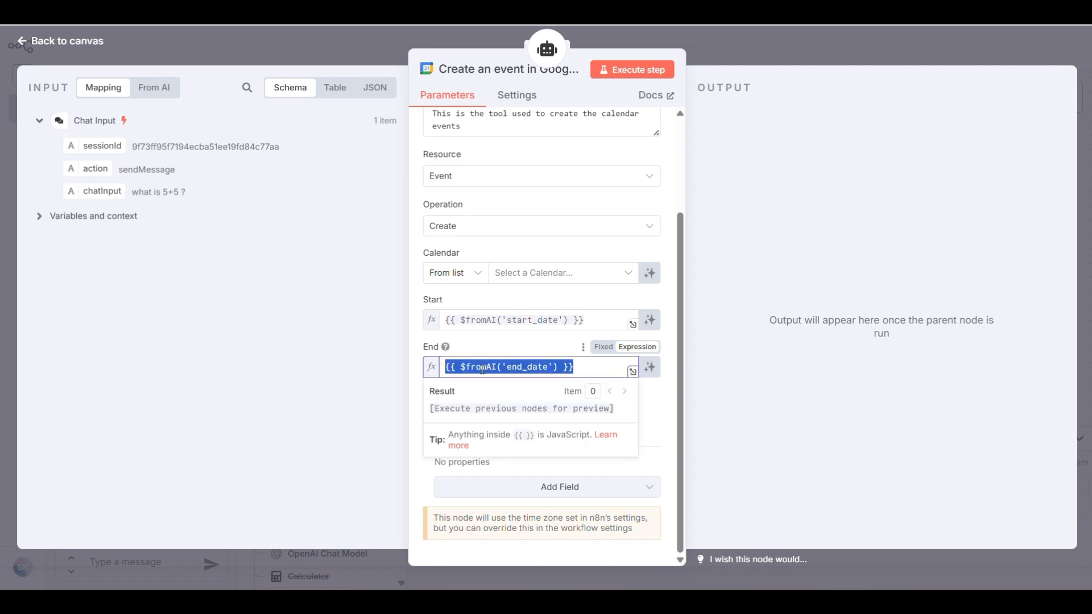
pyautogui.click(648, 438)
pyautogui.click(543, 488)
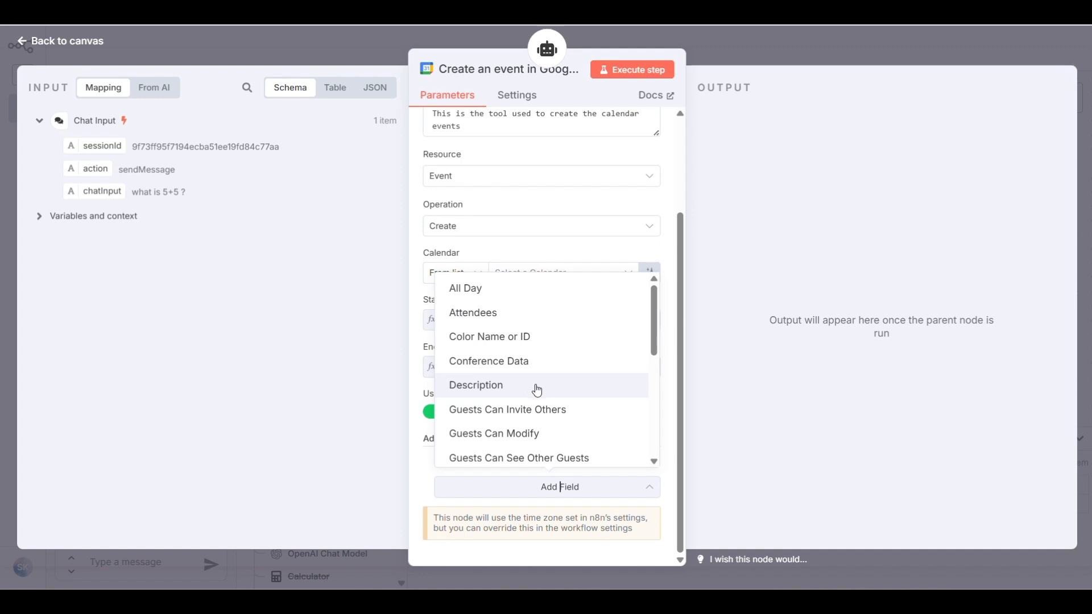
pyautogui.scroll(-3, 544, 318)
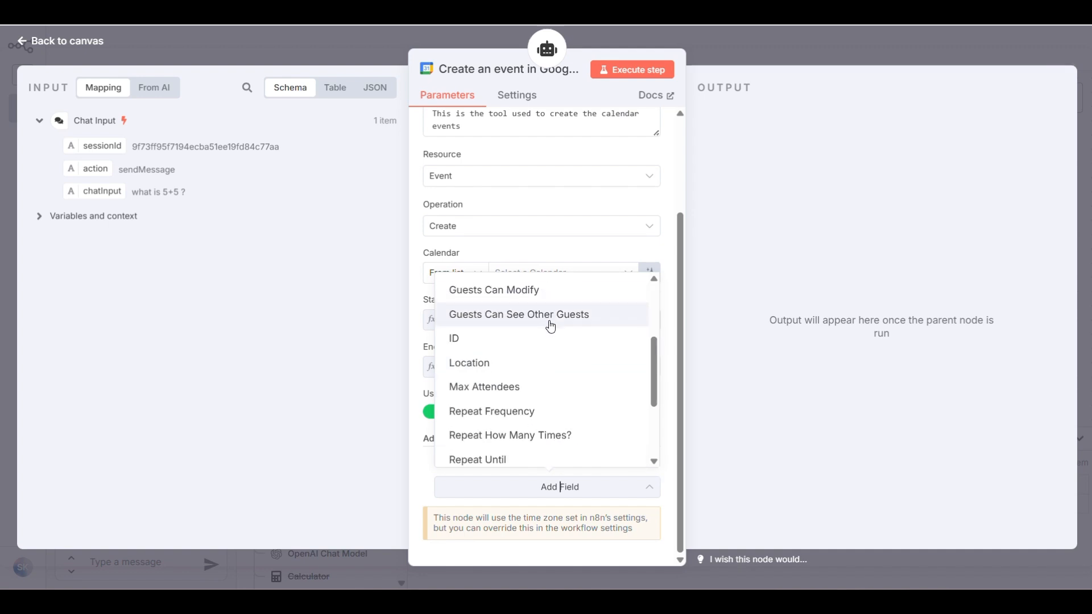
pyautogui.scroll(-3, 550, 324)
pyautogui.click(505, 428)
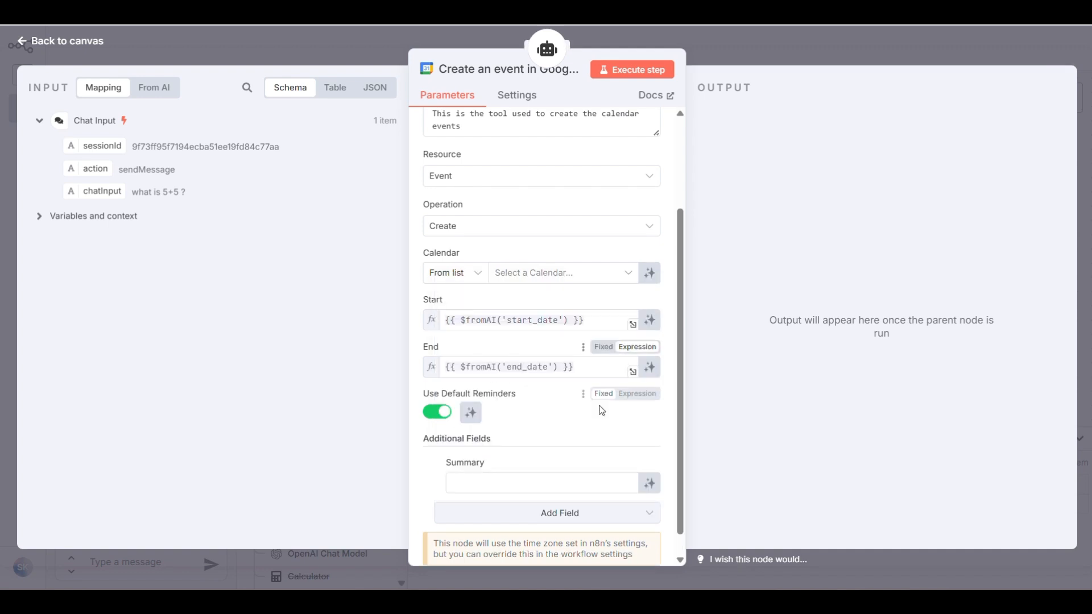
pyautogui.click(587, 459)
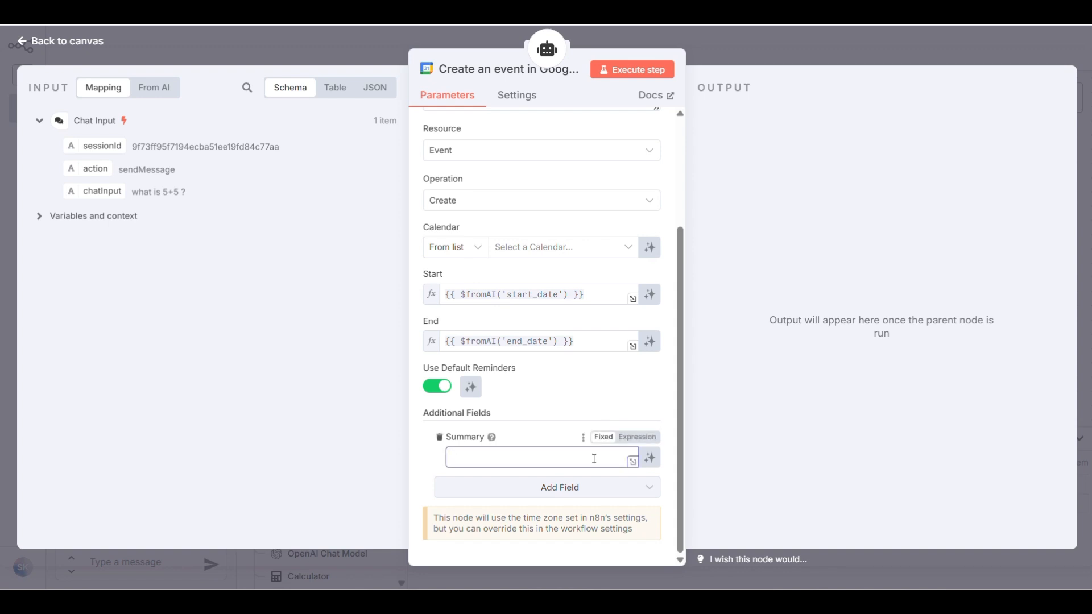
# Fill Summary with the pasted $fromAI expression, changing its key from end_date to 'summary'
pyautogui.click(649, 458)
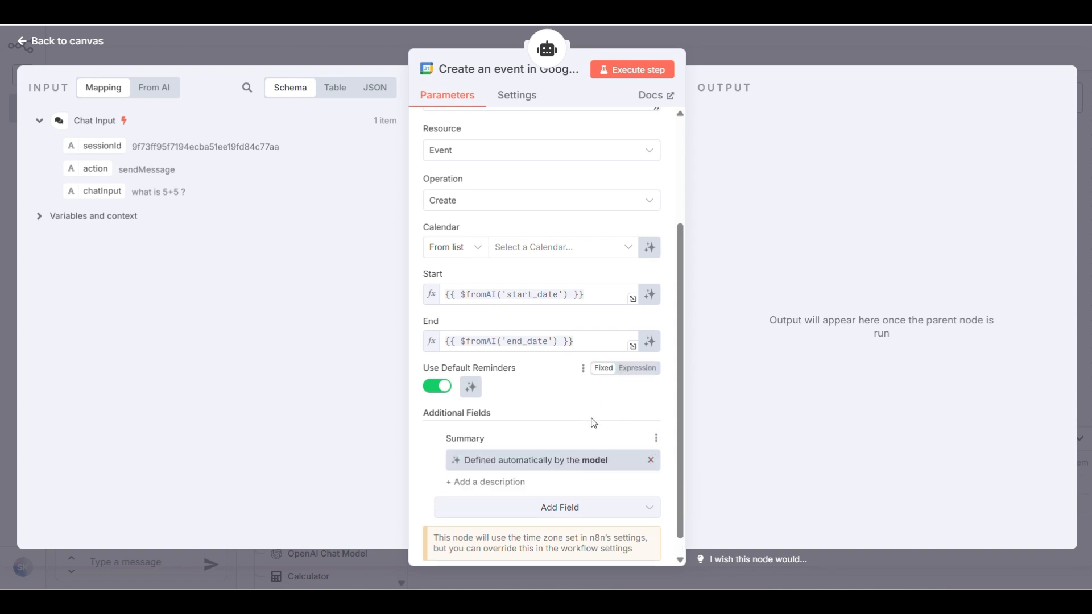
pyautogui.click(650, 460)
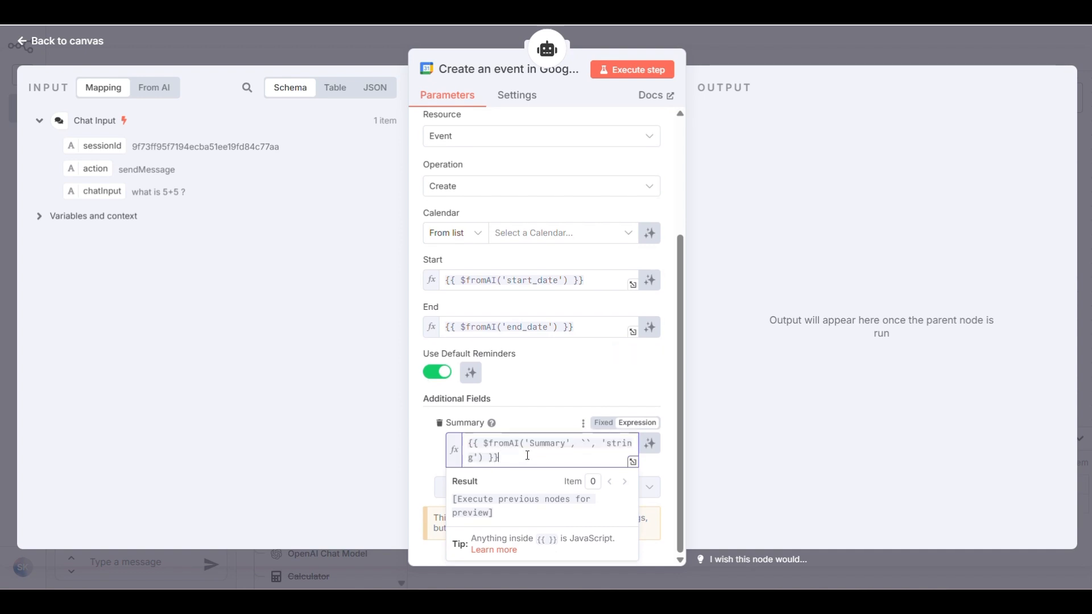
pyautogui.moveTo(526, 462); pyautogui.dragTo(564, 435)
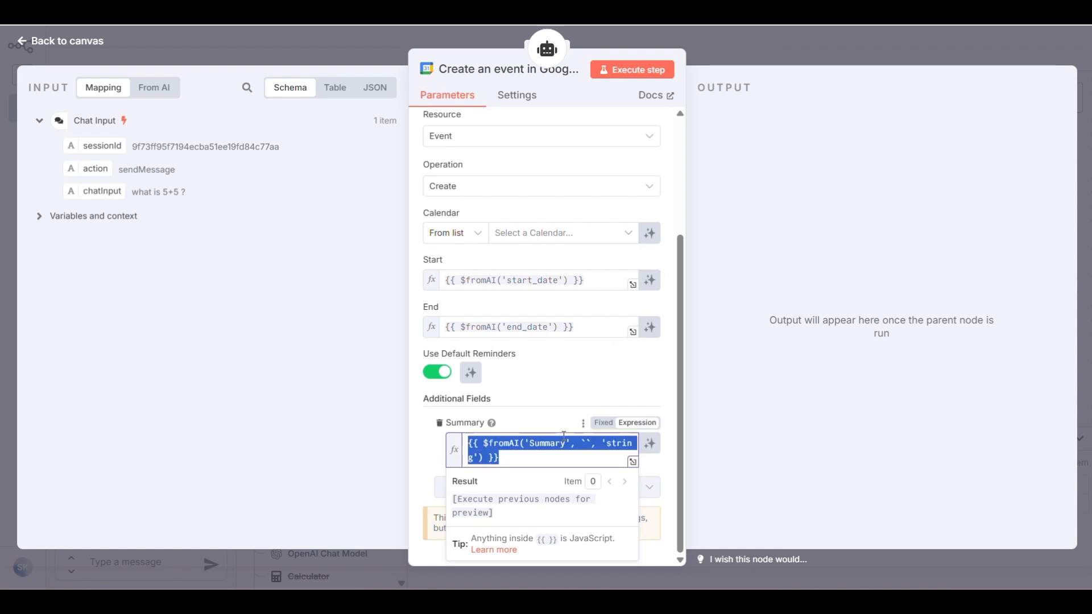
pyautogui.hotkey('ctrl', 'v')
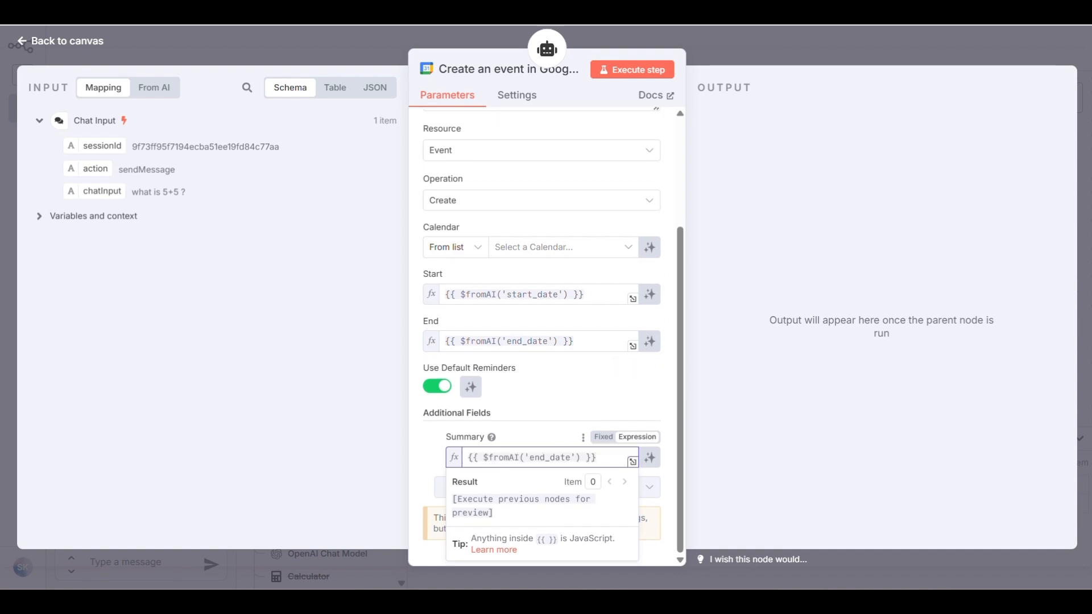
pyautogui.click(556, 459)
pyautogui.press('Left')
pyautogui.press('Left')
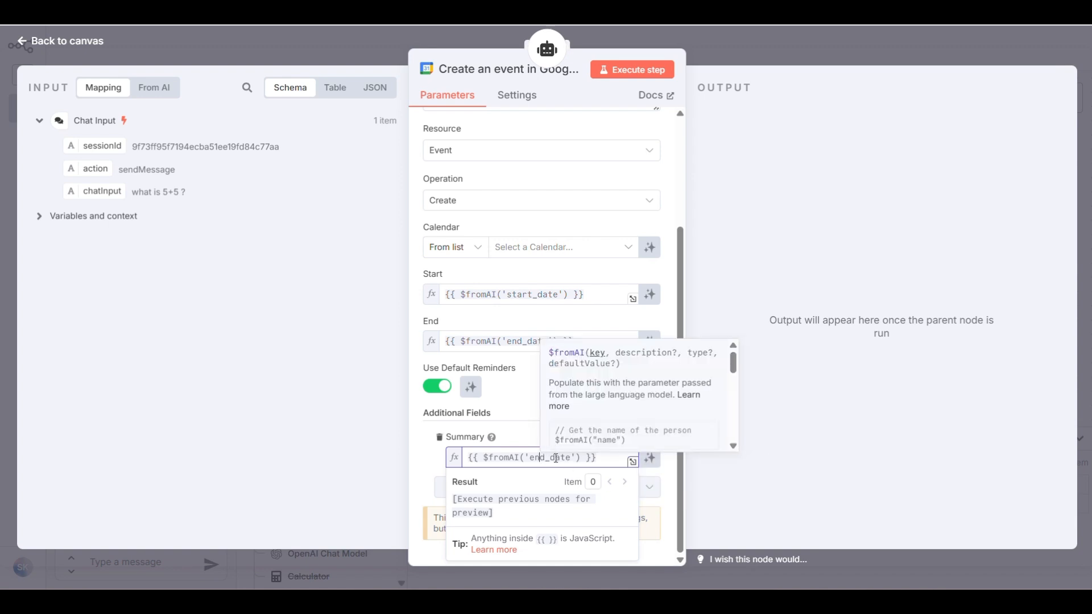
pyautogui.doubleClick(556, 458)
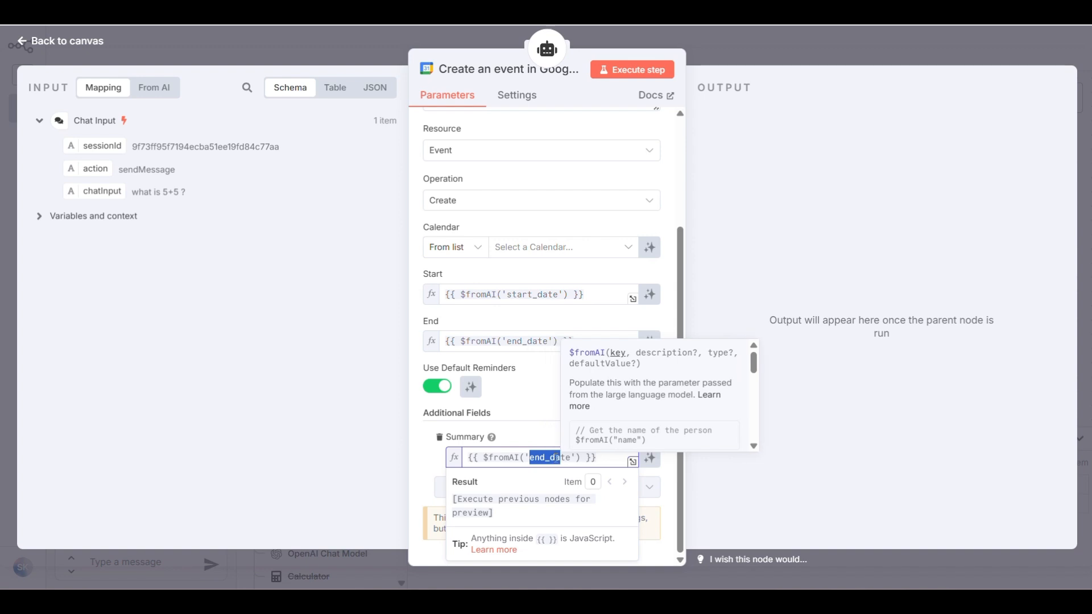
pyautogui.press('BackSpace')
pyautogui.write('summary')
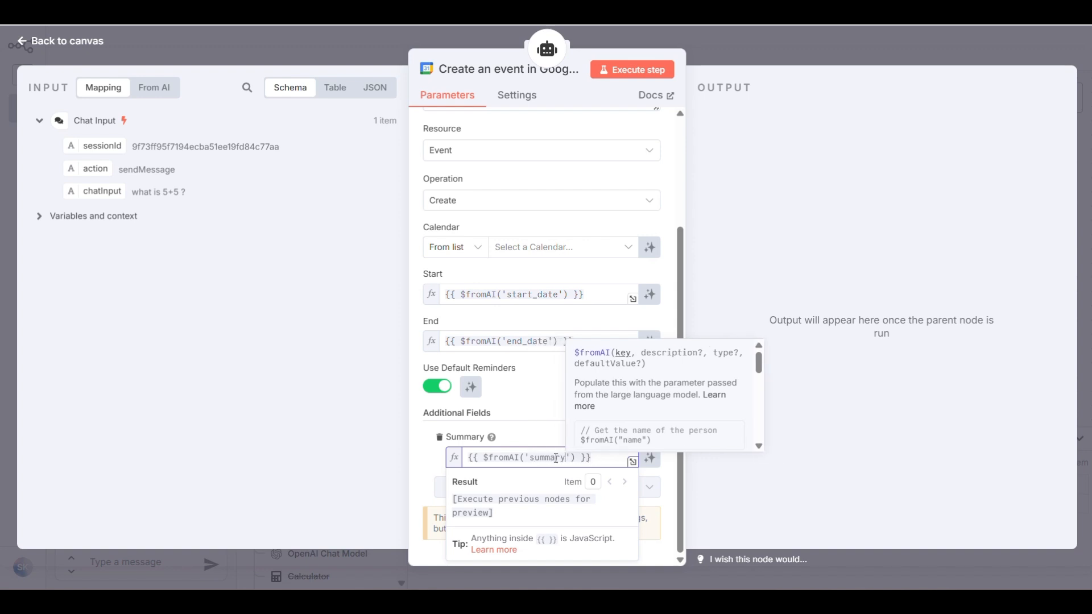
pyautogui.click(421, 464)
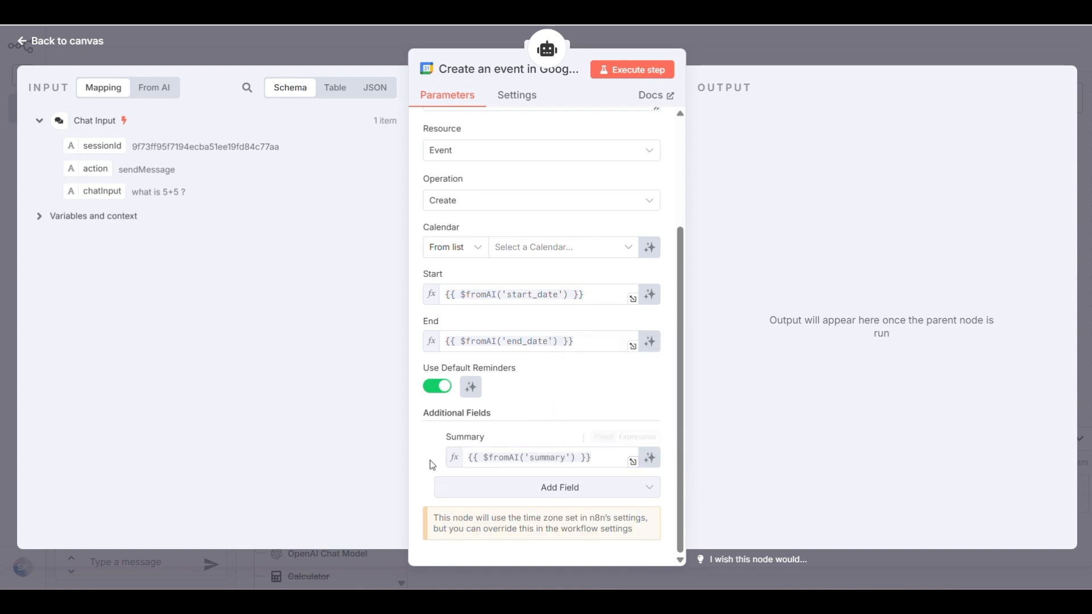
pyautogui.click(598, 495)
# Add a Description field filled by $fromAI('description')
pyautogui.scroll(5, 540, 397)
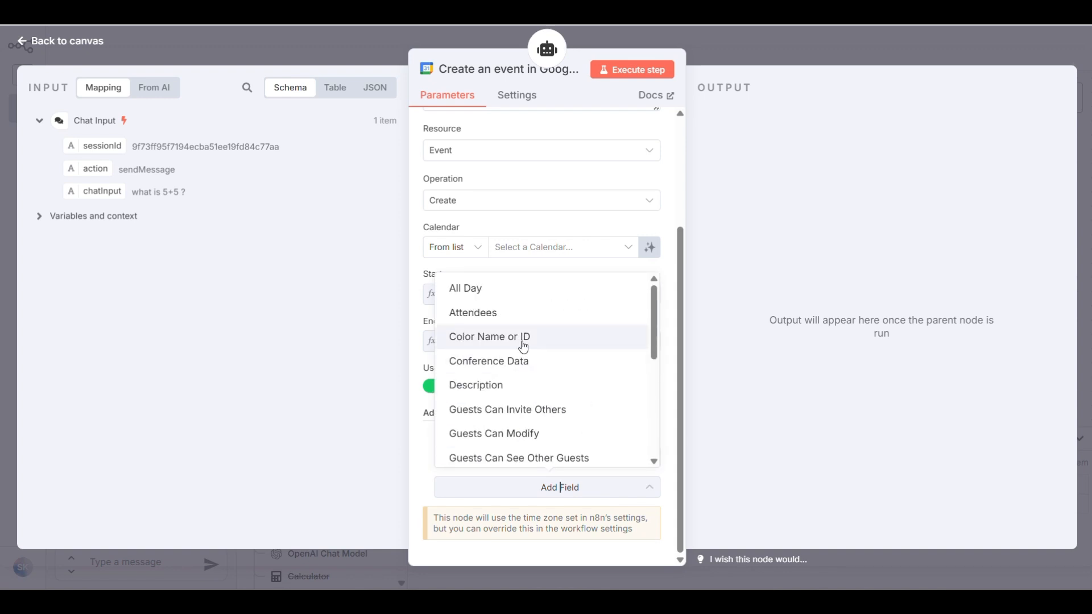
pyautogui.click(512, 385)
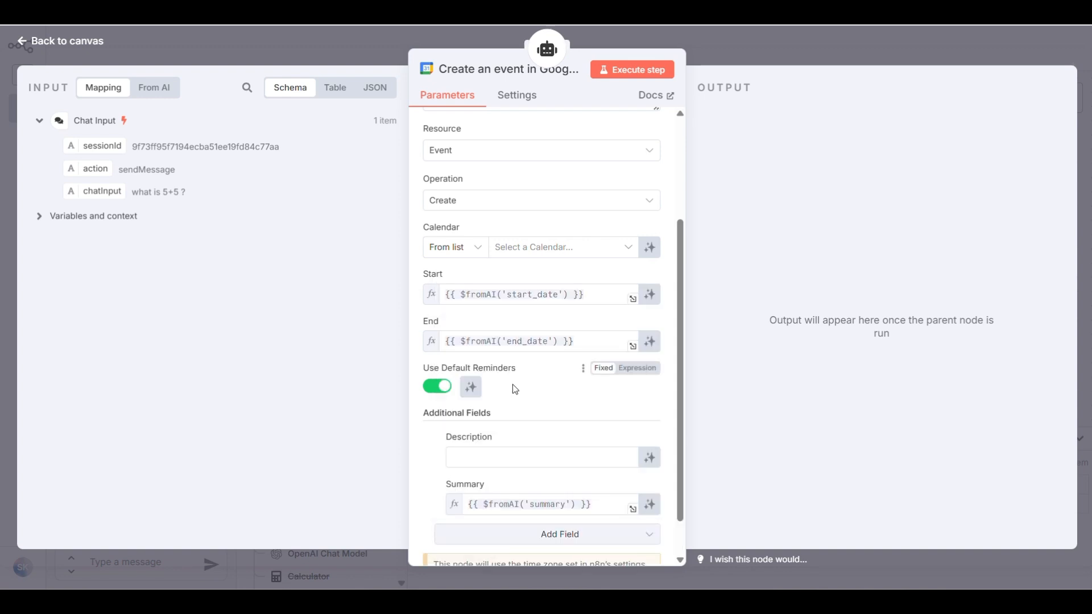
pyautogui.scroll(-2, 603, 423)
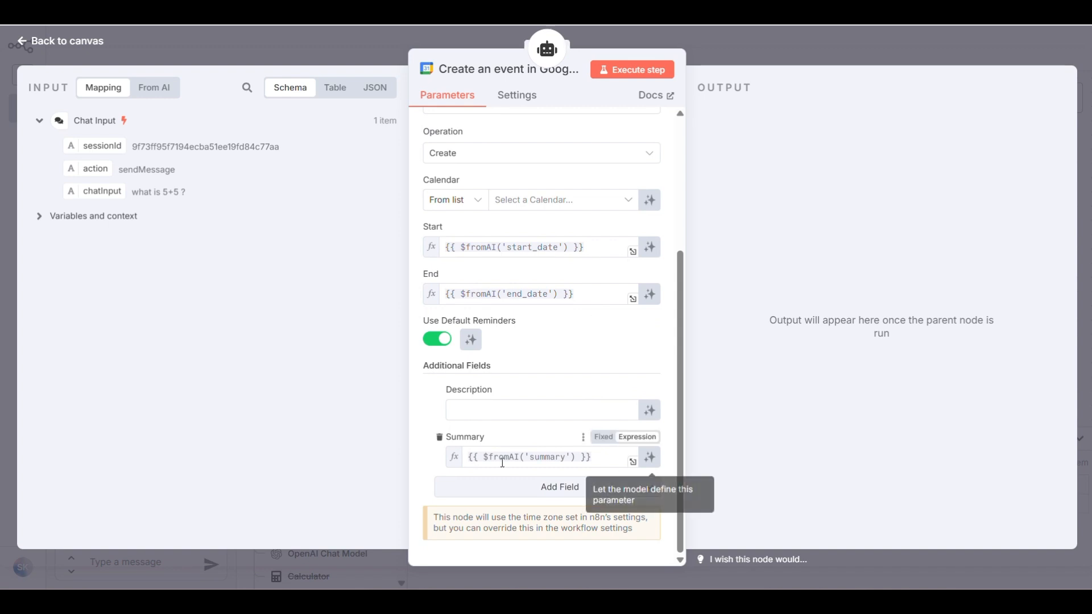
pyautogui.click(514, 407)
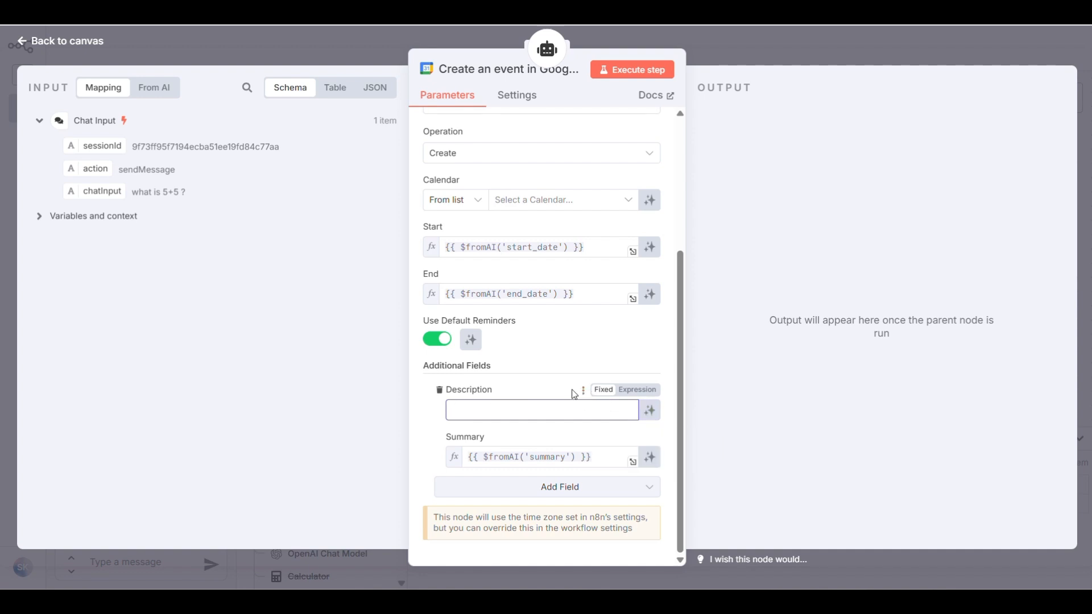
pyautogui.hotkey('ctrl', 'v')
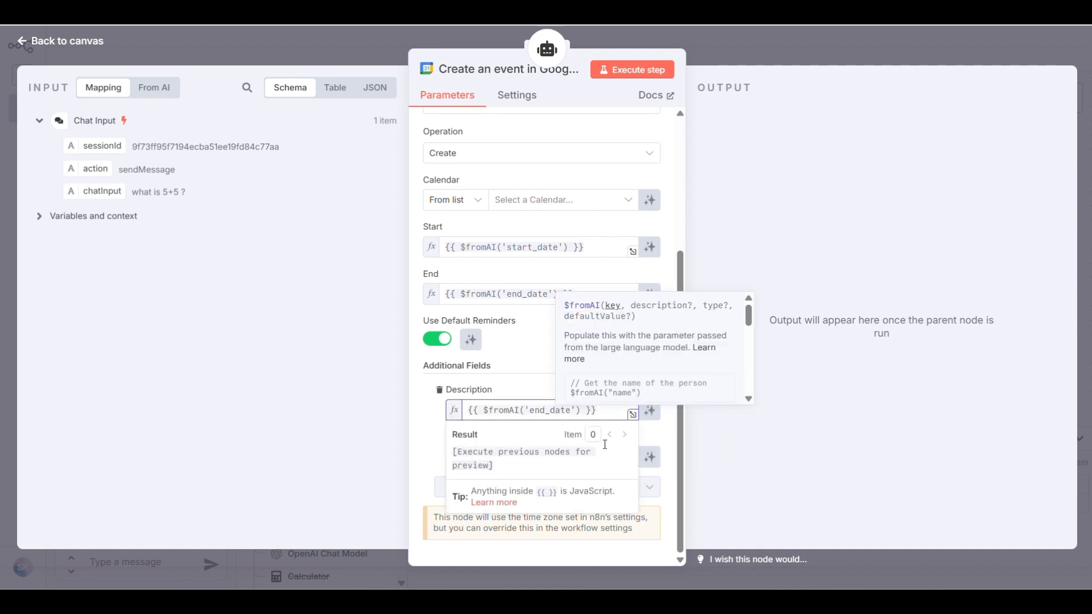
pyautogui.press('Left')
pyautogui.press('Left')
pyautogui.press('Left')
pyautogui.press('Left')
pyautogui.press('Left')
pyautogui.hotkey('shift', 'Right')
pyautogui.hotkey('shift', 'Right')
pyautogui.hotkey('shift', 'Right')
pyautogui.hotkey('shift', 'Right')
pyautogui.hotkey('shift', 'Right')
pyautogui.hotkey('shift', 'Right')
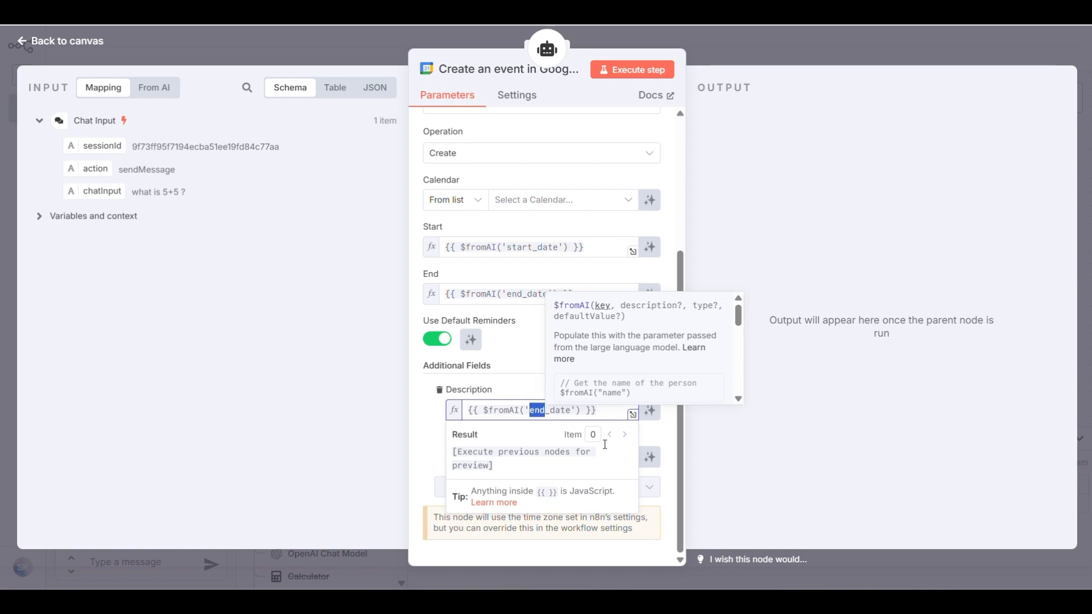
pyautogui.hotkey('shift', 'Right')
pyautogui.hotkey('shift', 'Right')
pyautogui.write('descr')
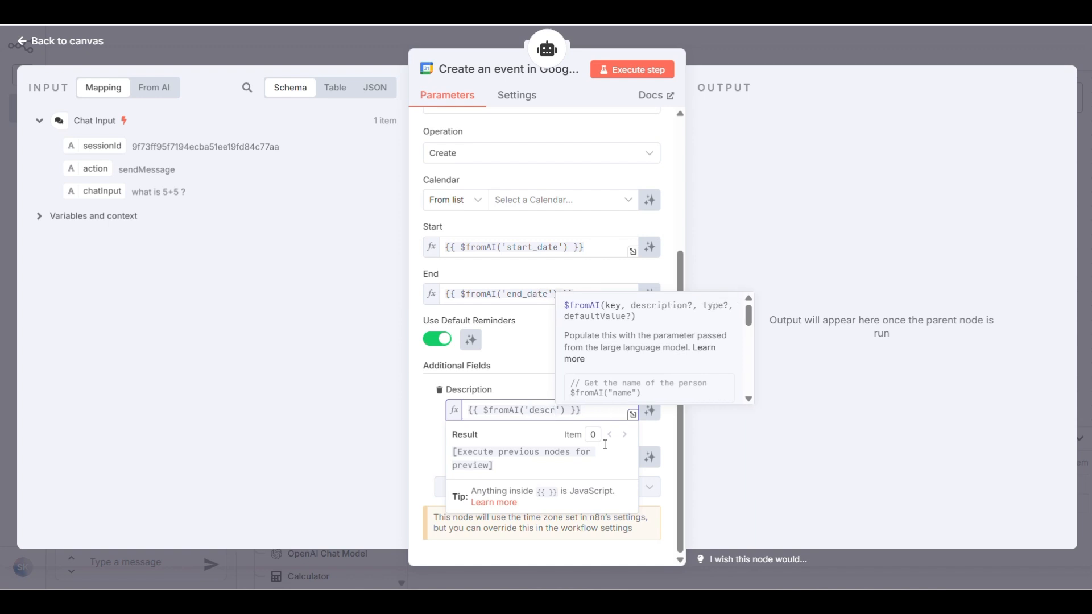
pyautogui.write('iption')
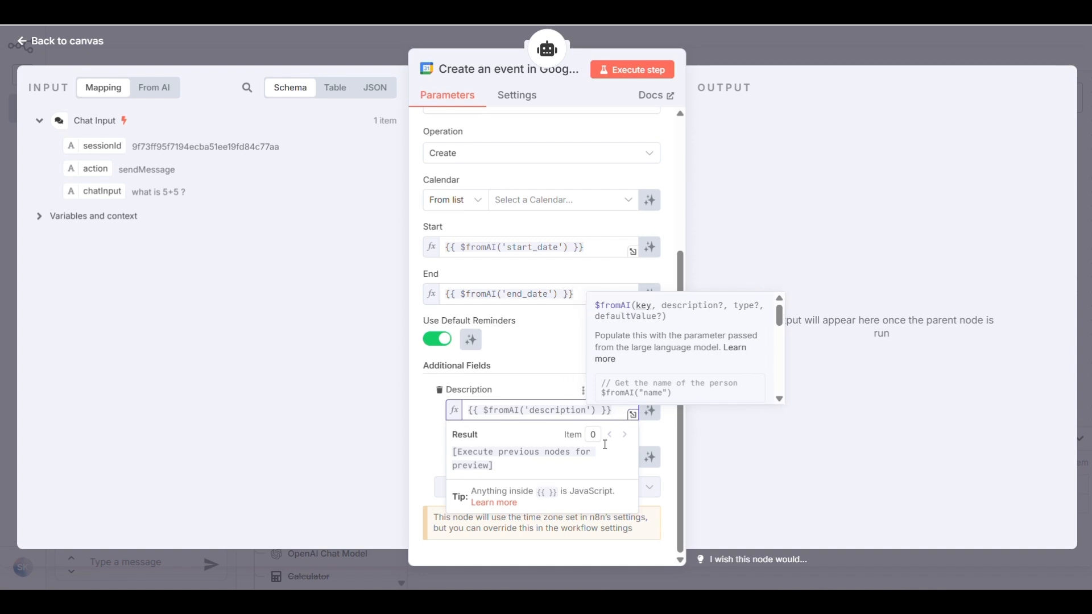
pyautogui.click(422, 419)
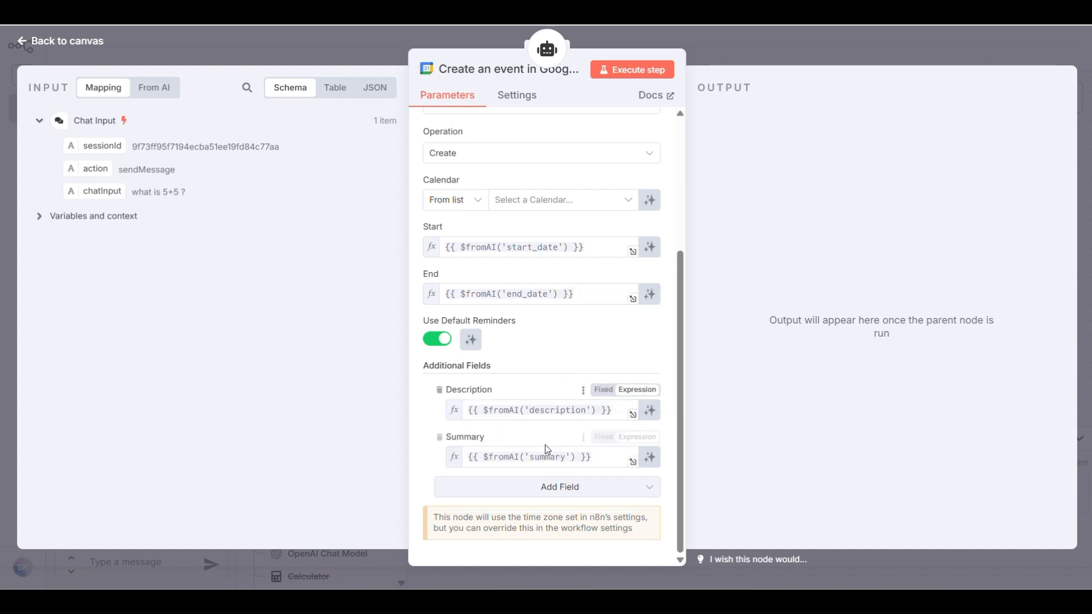
pyautogui.click(475, 400)
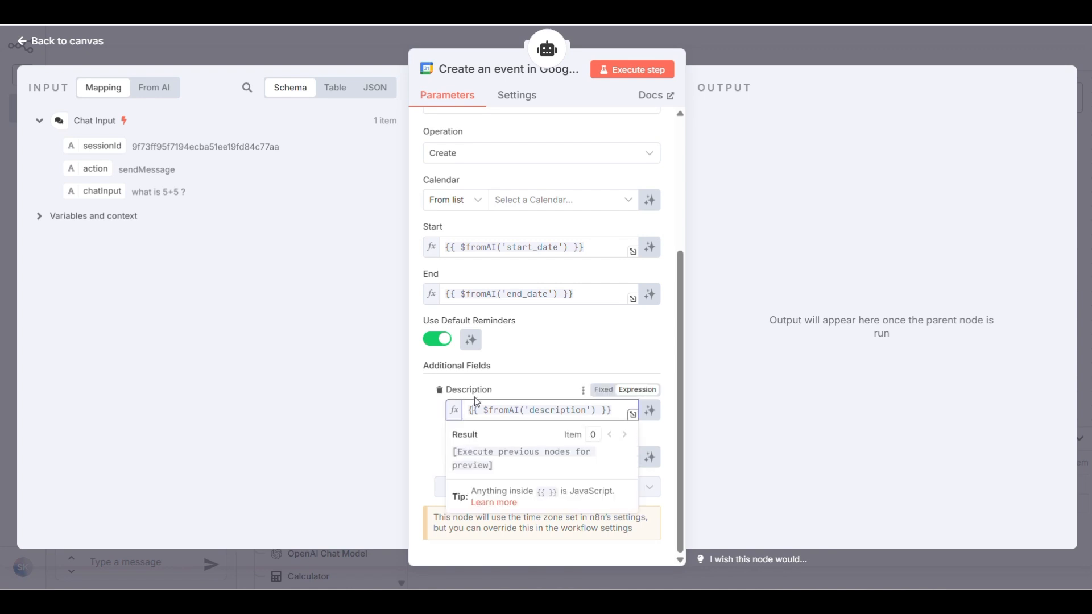
pyautogui.click(498, 389)
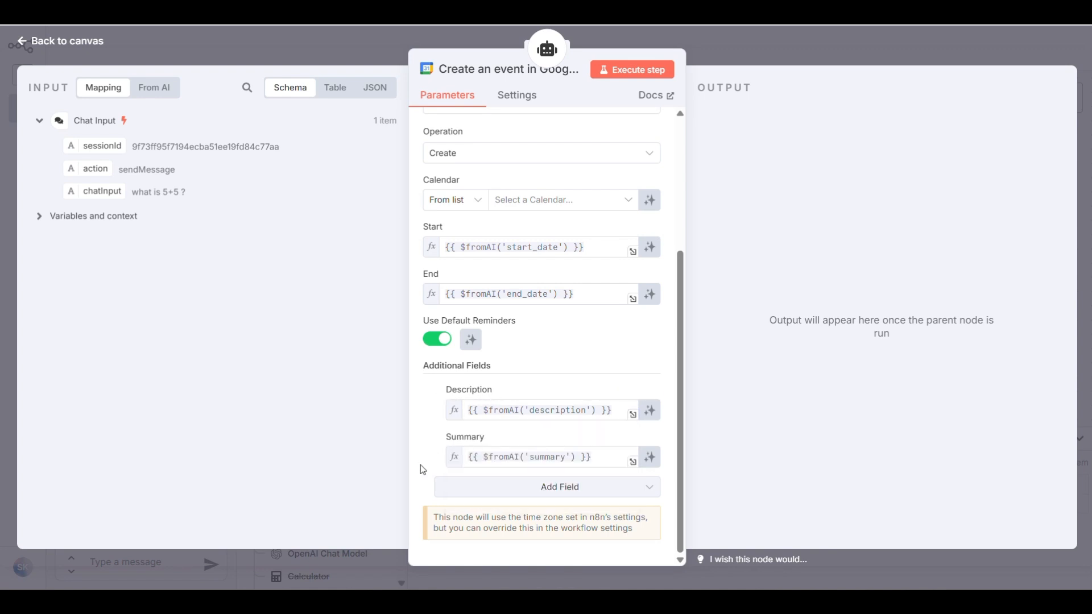
# Choose the account's own calendar and place the event tool below the AI Agent
pyautogui.press('Escape')
pyautogui.doubleClick(615, 310)
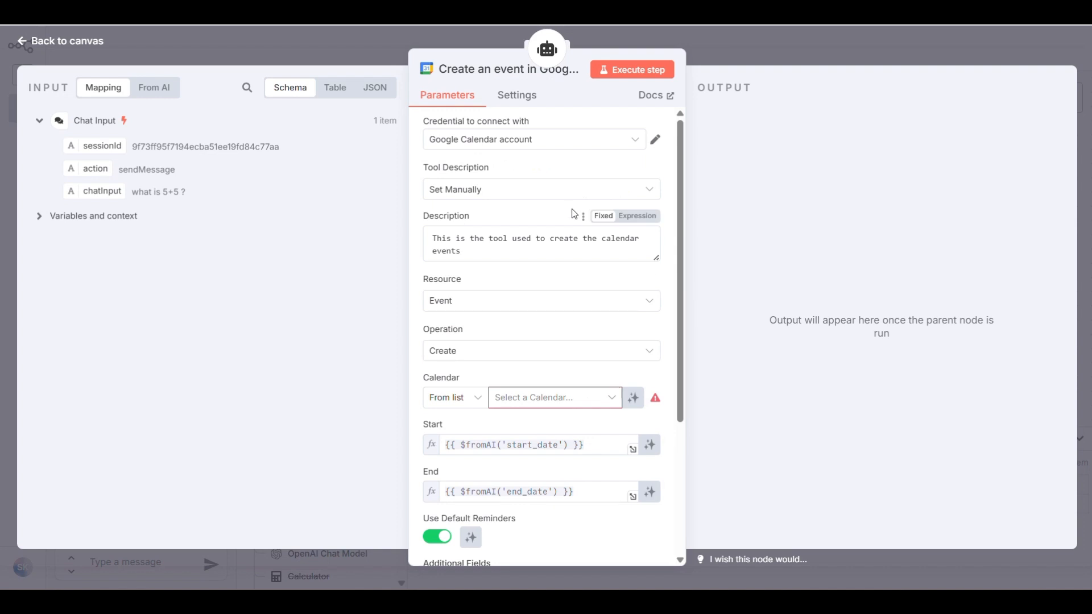
pyautogui.click(613, 400)
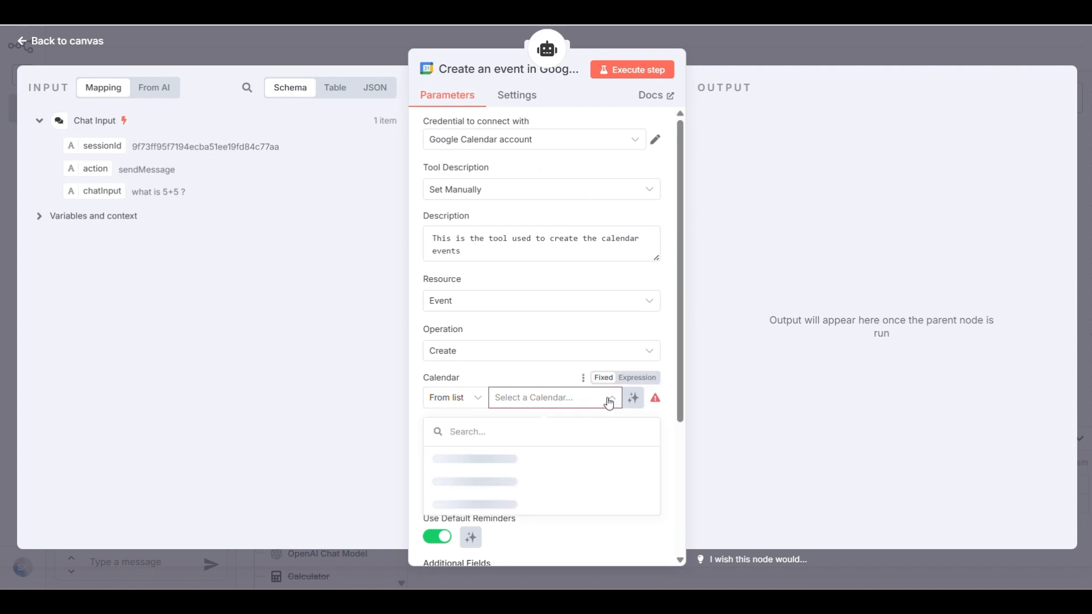
pyautogui.click(521, 481)
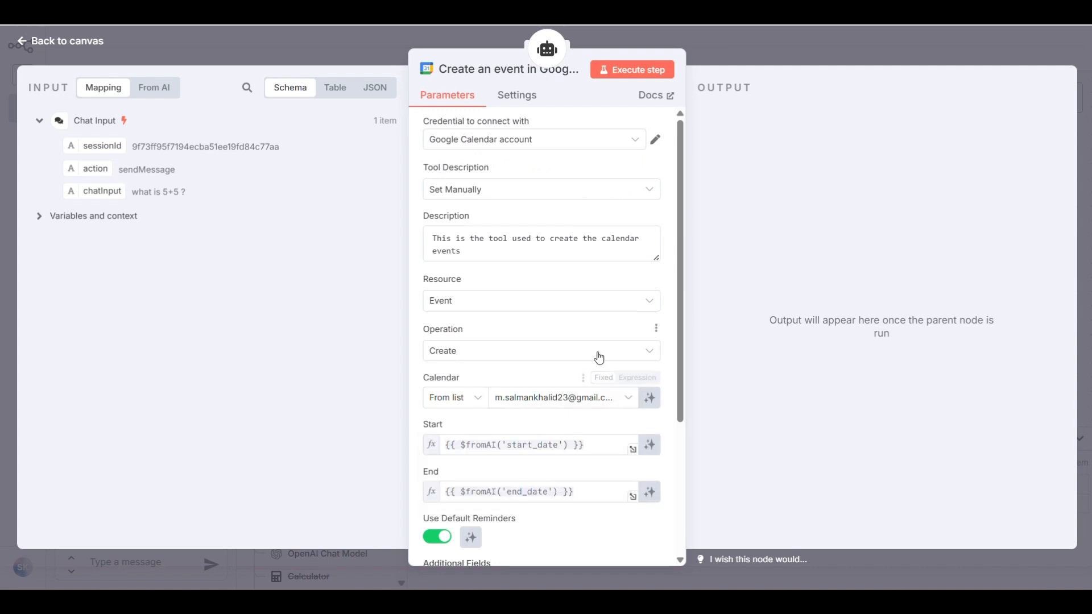
pyautogui.scroll(-3, 585, 301)
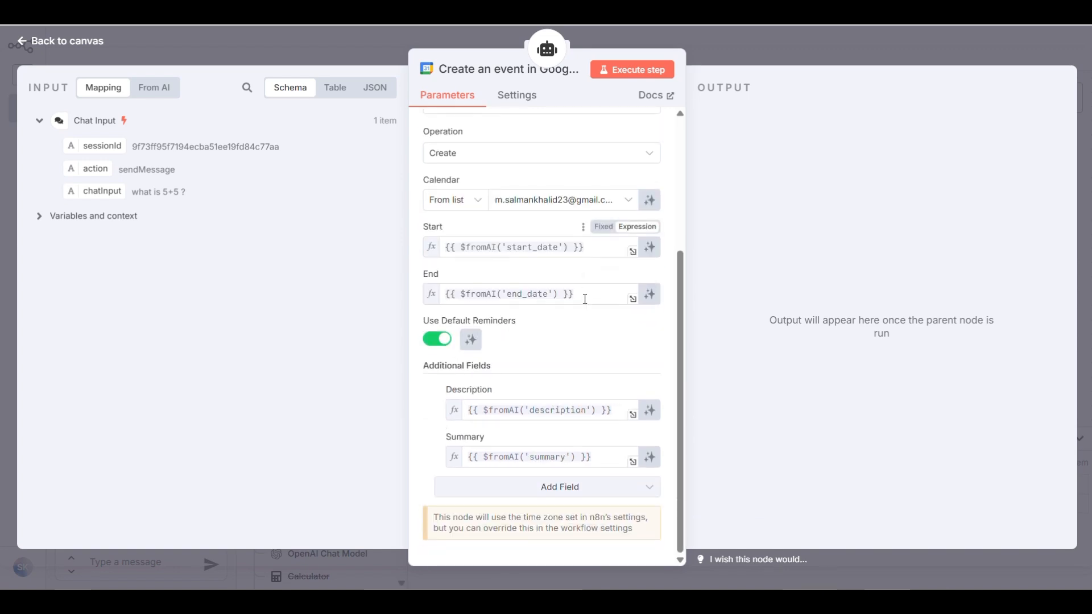
pyautogui.click(21, 42)
pyautogui.moveTo(616, 325); pyautogui.dragTo(560, 311)
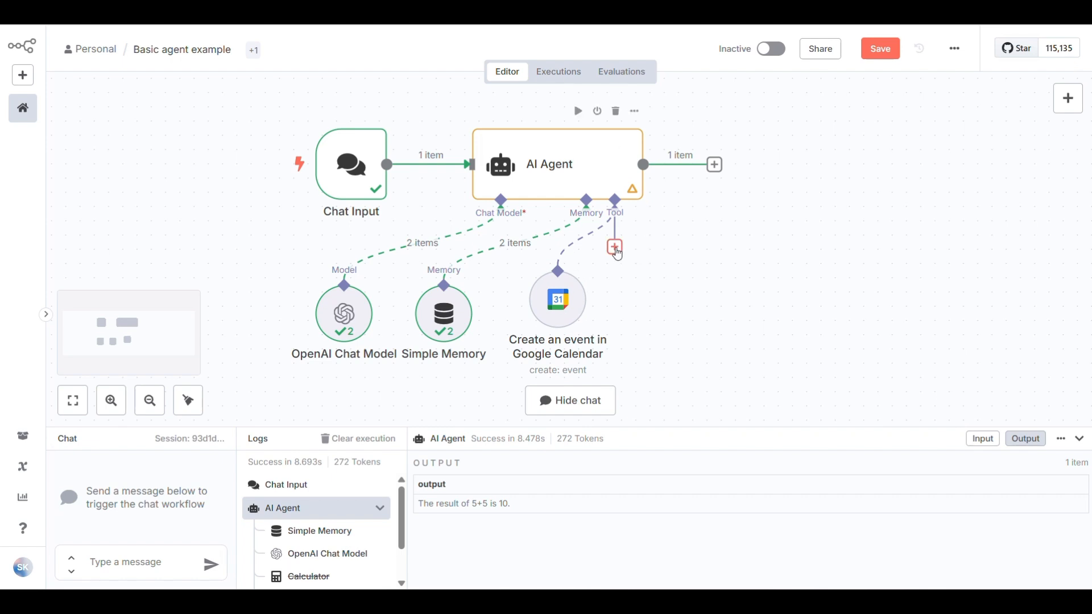
# Attach a Google Calendar Tool to the AI Agent using the existing Google Calendar credential
pyautogui.click(616, 248)
pyautogui.write('c')
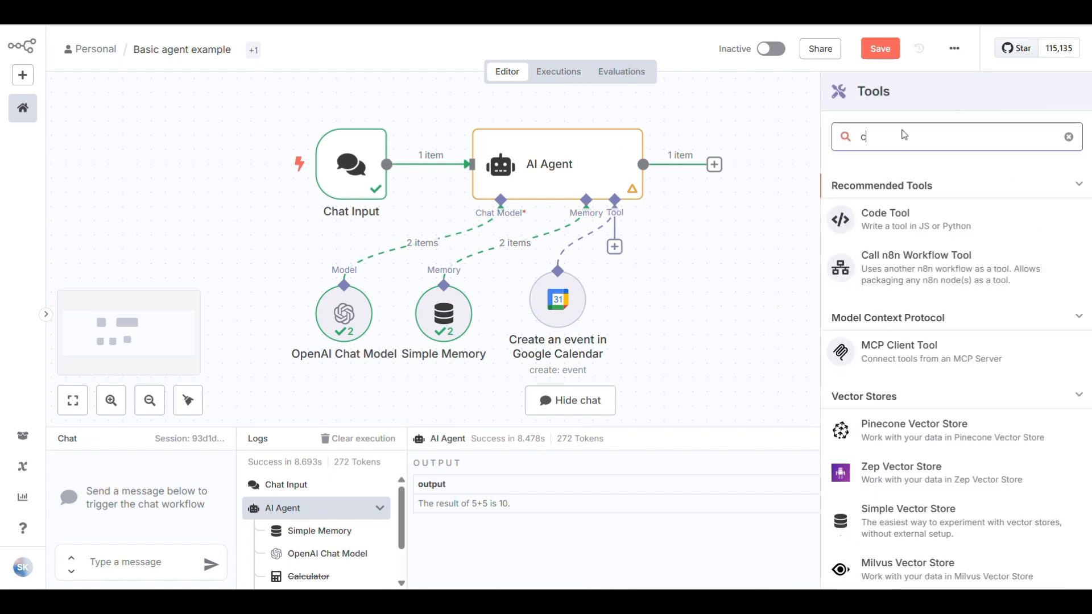
pyautogui.write('ale')
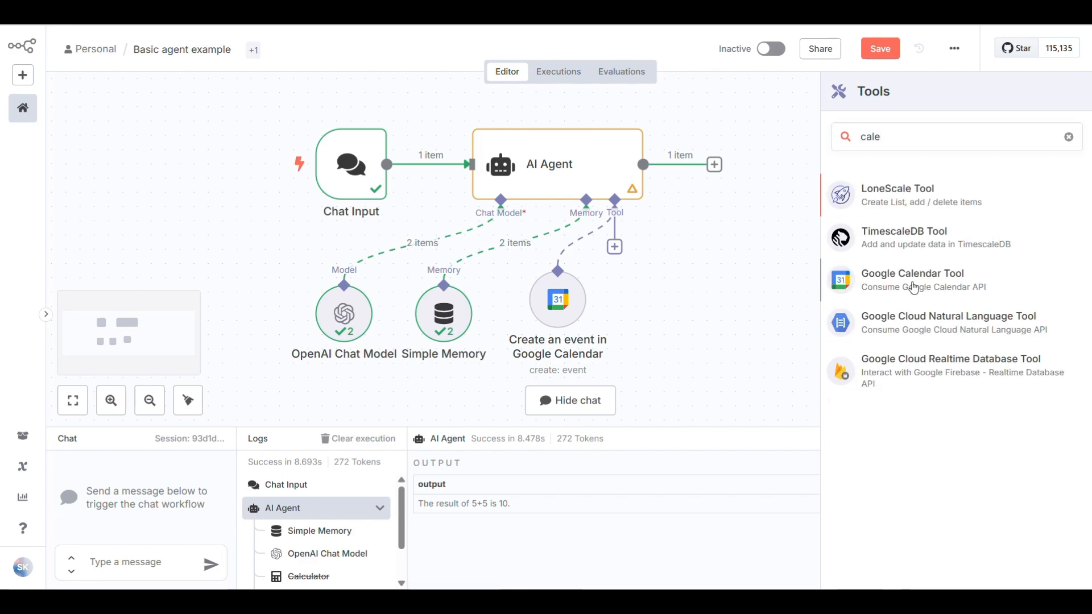
pyautogui.click(912, 285)
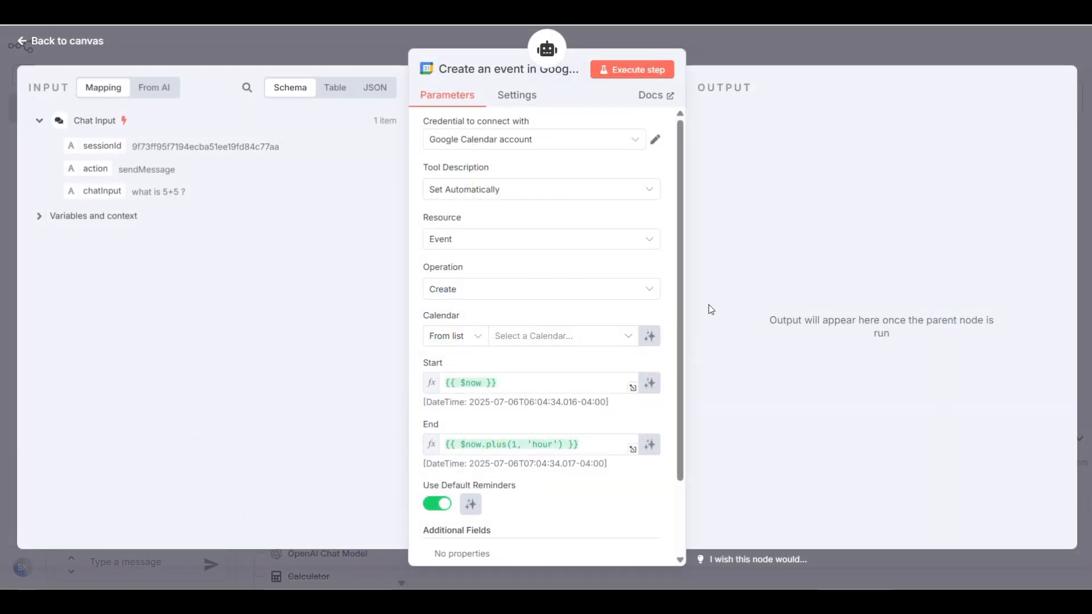
pyautogui.click(512, 139)
pyautogui.click(512, 180)
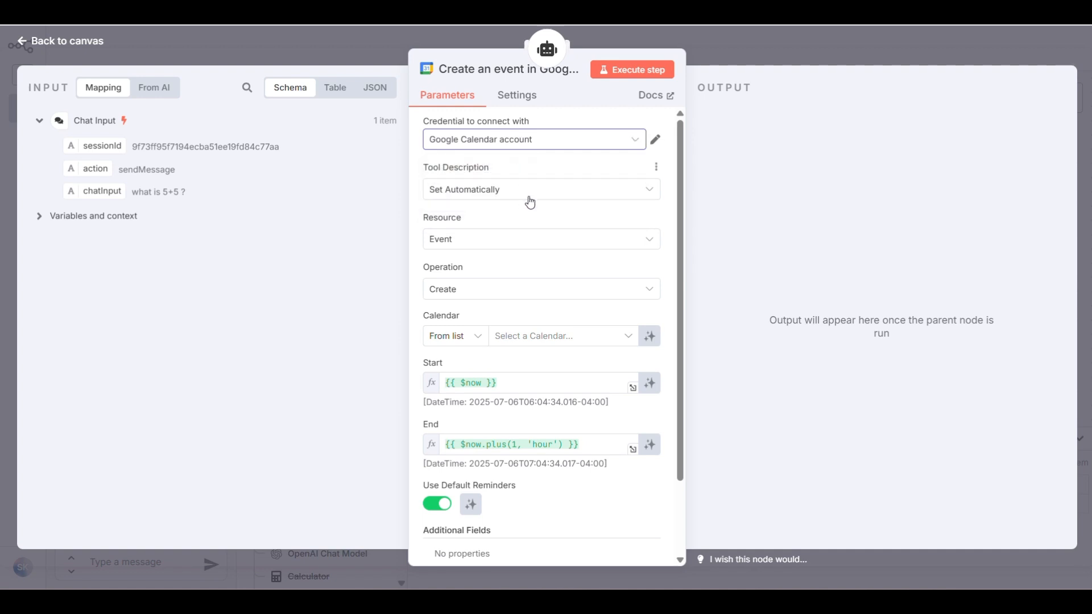
# Set the tool description manually to 'This tool is to get the available time slots from calendar'
pyautogui.click(539, 197)
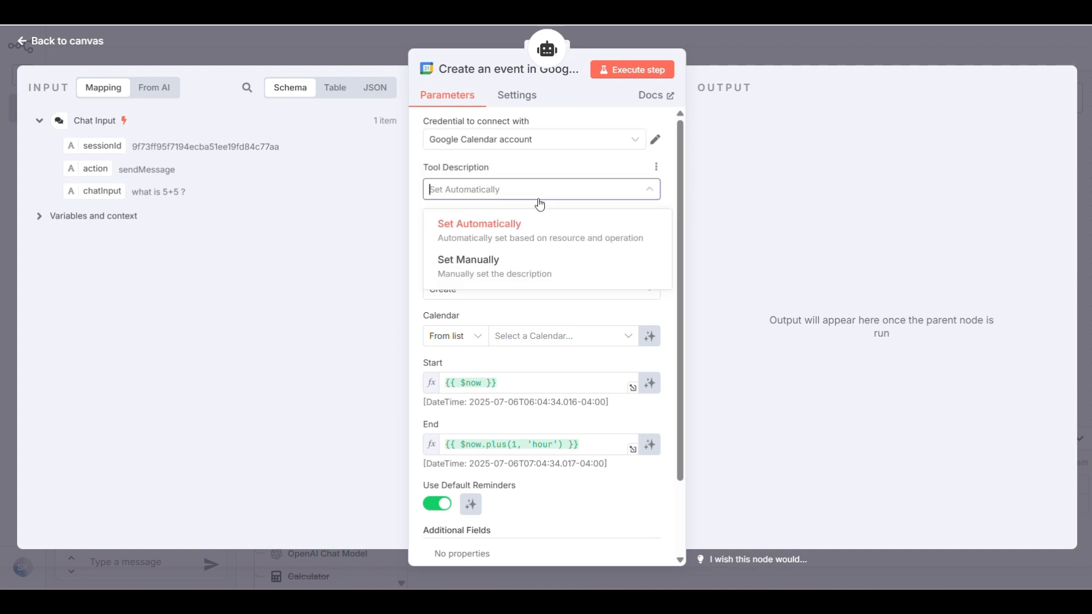
pyautogui.click(494, 272)
pyautogui.click(494, 238)
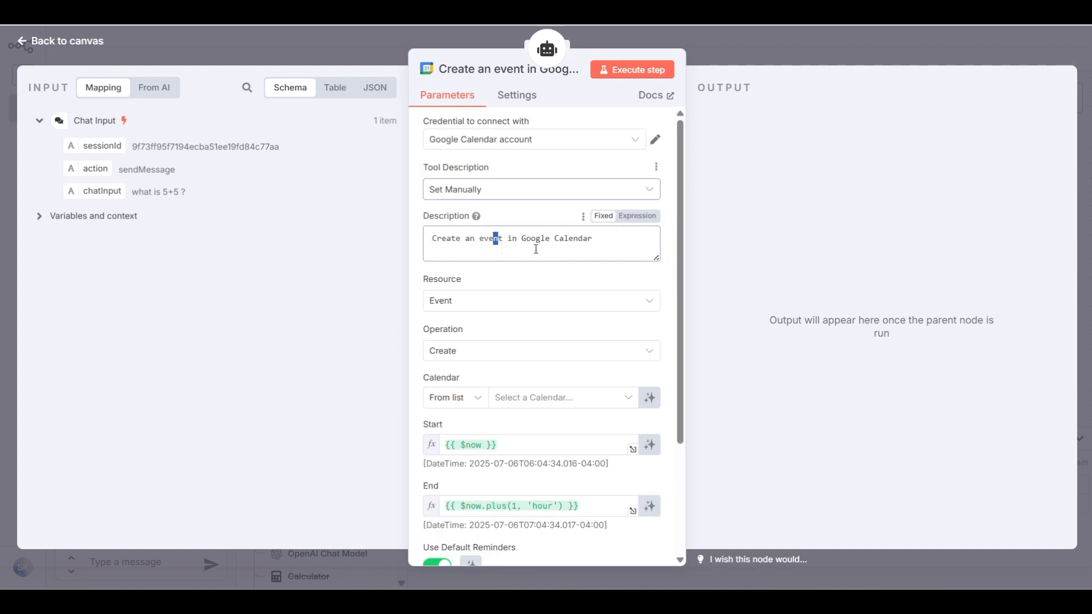
pyautogui.moveTo(592, 239); pyautogui.dragTo(414, 243)
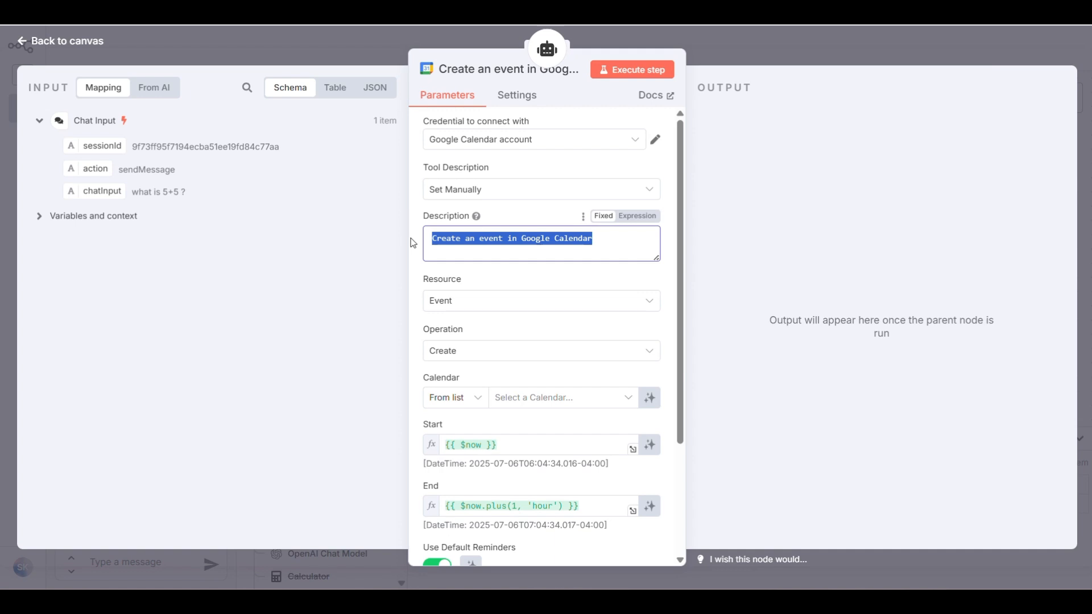
pyautogui.write('This tool is')
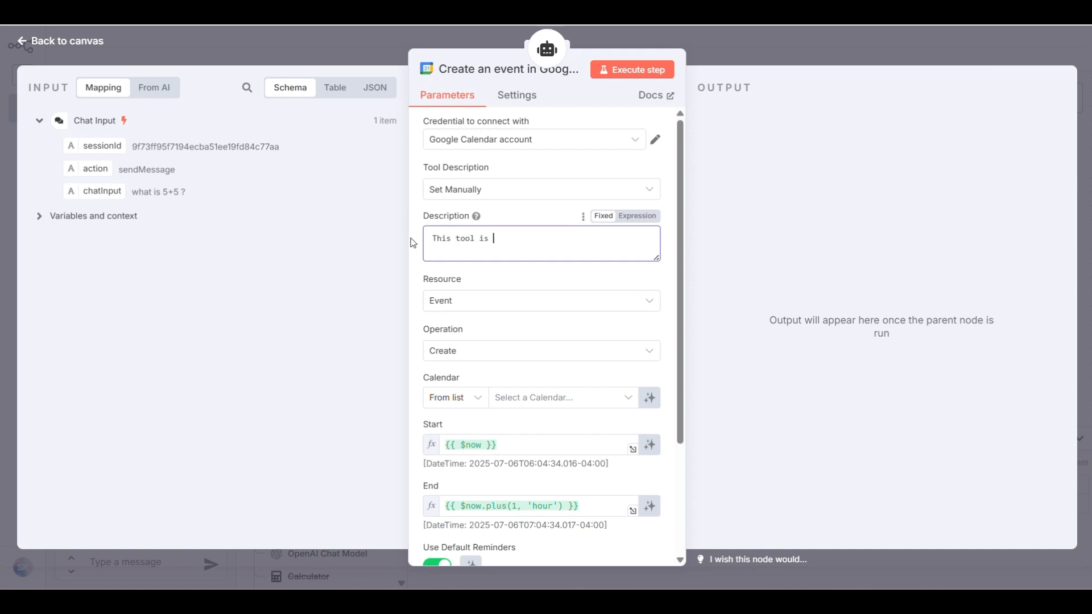
pyautogui.write(' to get teh a')
pyautogui.write('slots ')
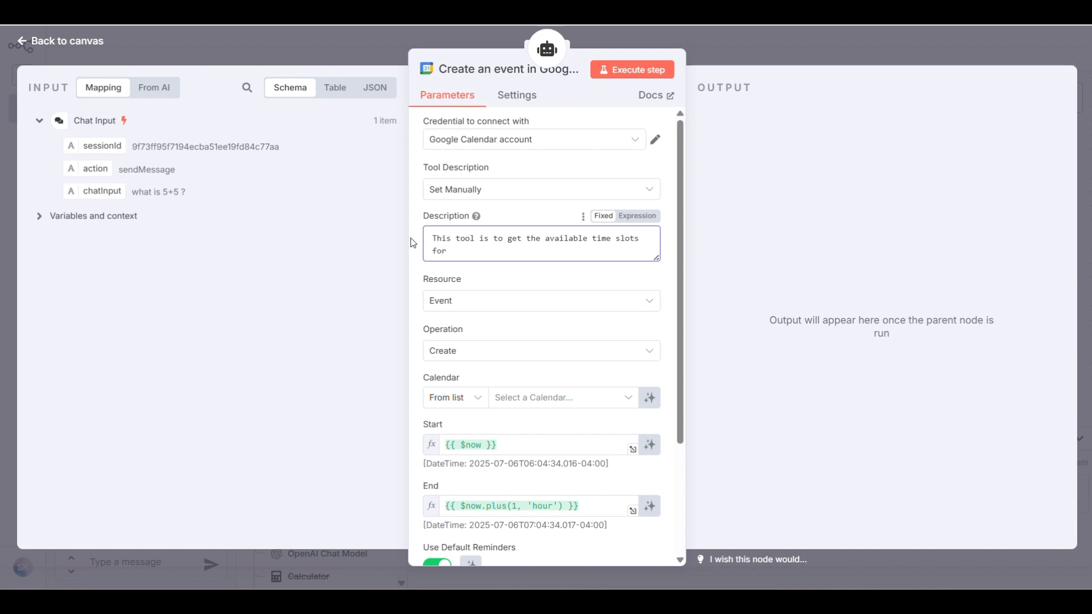
pyautogui.write('fo')
pyautogui.press('BackSpace')
pyautogui.press('BackSpace')
pyautogui.write('from calendar')
pyautogui.click(515, 300)
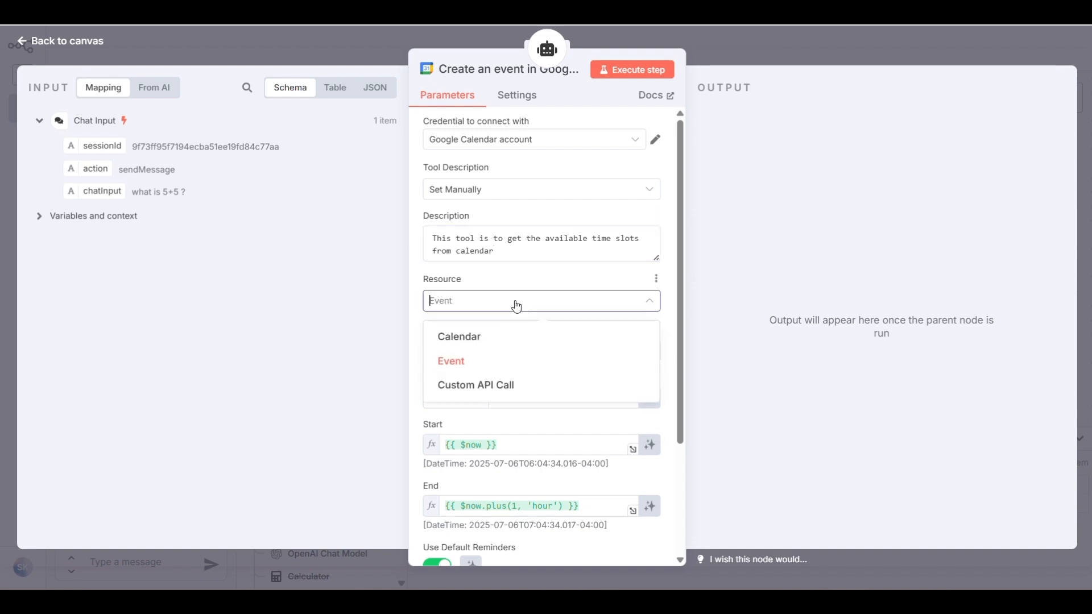
# Set Resource to Calendar, Operation to Availability, and choose the account's calendar
pyautogui.click(496, 337)
pyautogui.click(515, 352)
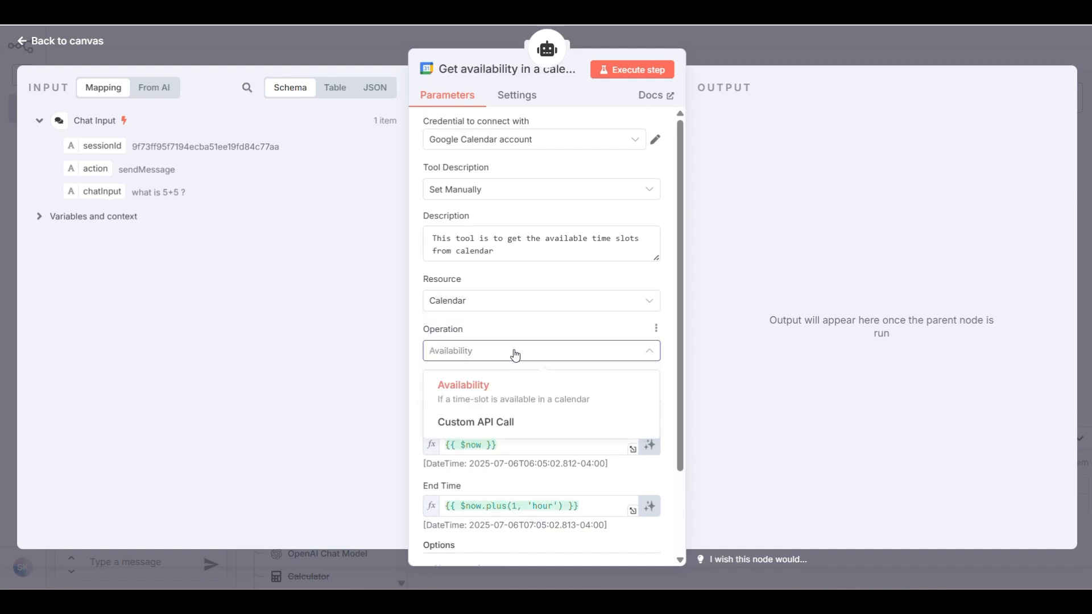
pyautogui.click(515, 354)
pyautogui.scroll(-2, 508, 319)
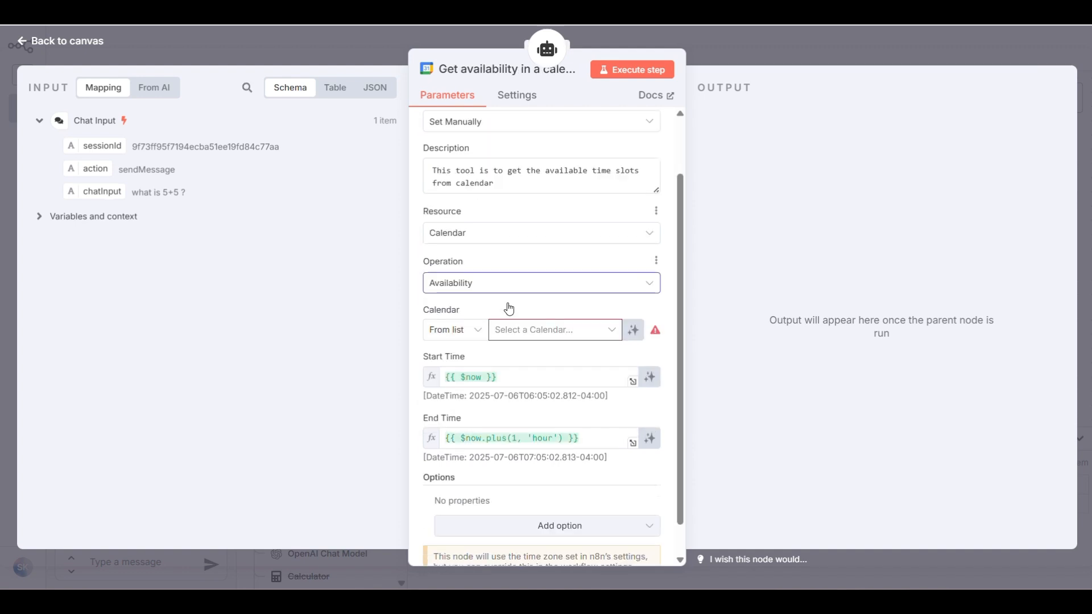
pyautogui.click(594, 333)
pyautogui.click(503, 410)
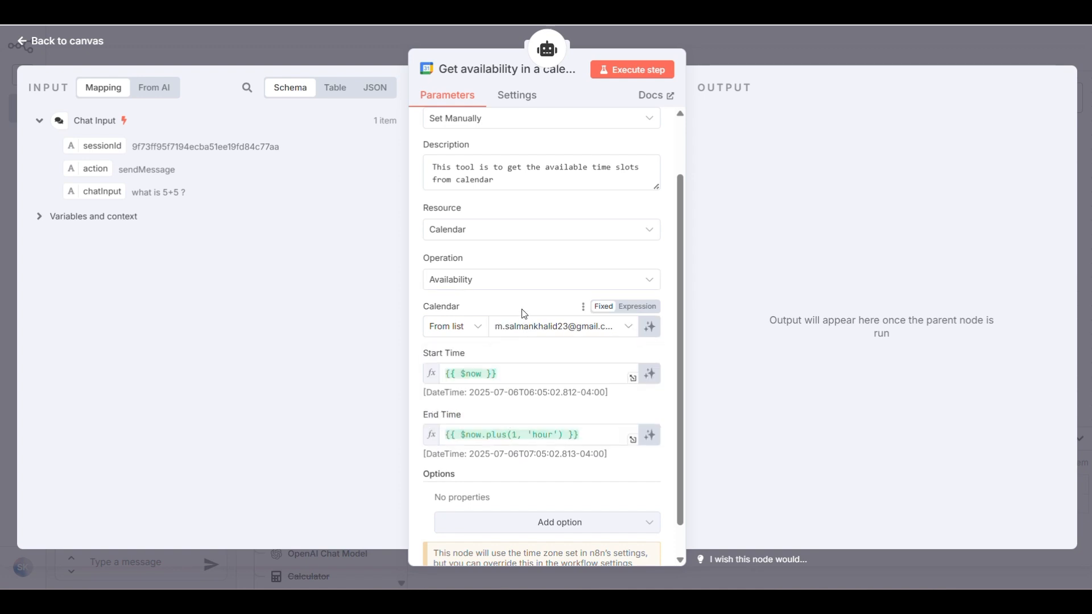
# Set Start Time to the AI-defined expression {{ $fromAI('start_time') }}
pyautogui.click(529, 375)
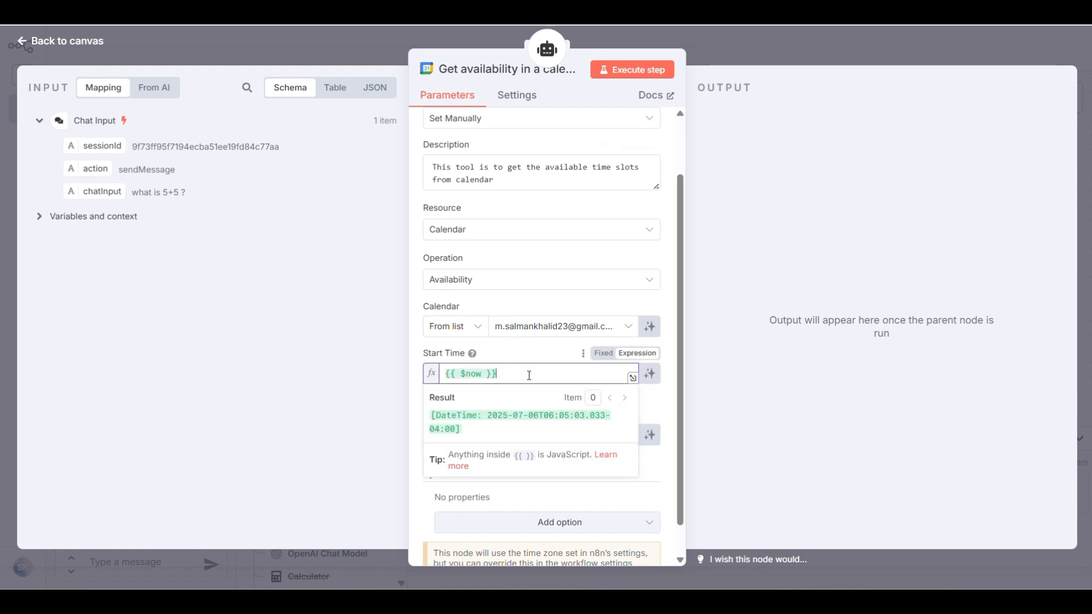
pyautogui.scroll(-1, 529, 375)
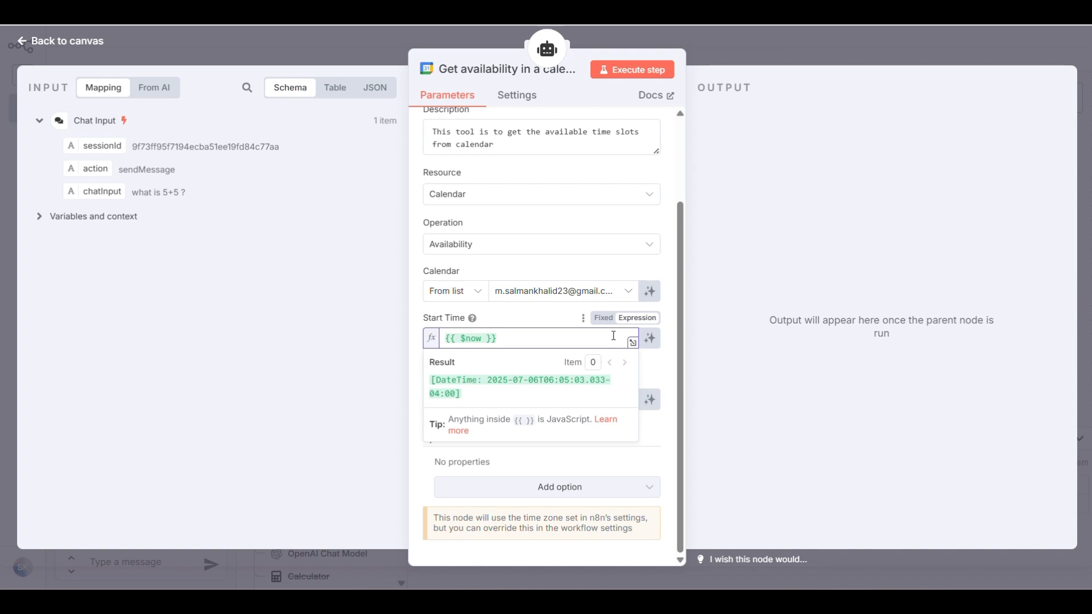
pyautogui.click(603, 317)
pyautogui.click(636, 321)
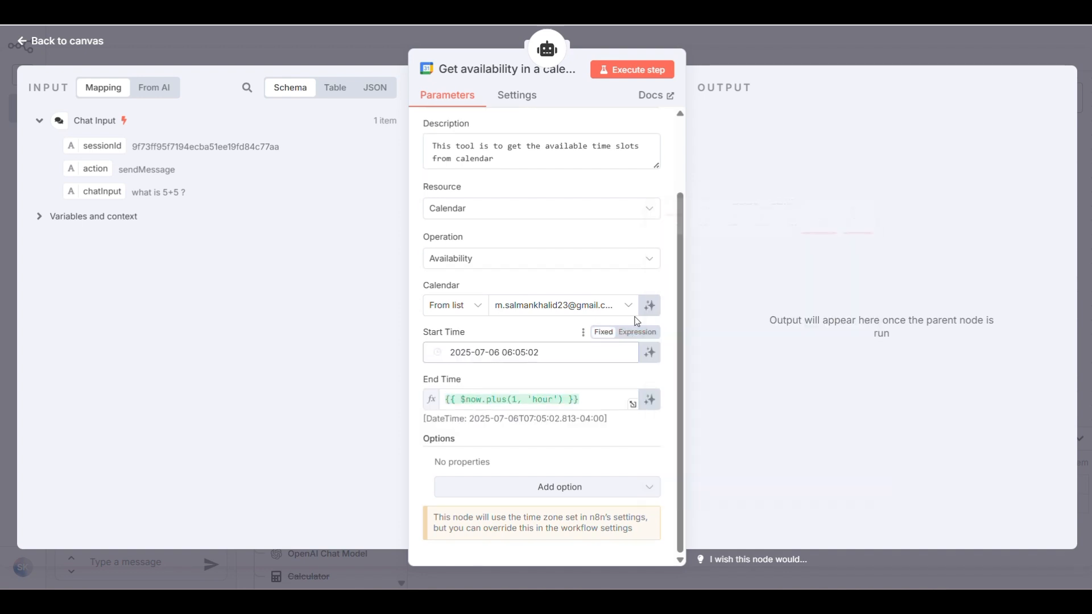
pyautogui.click(637, 333)
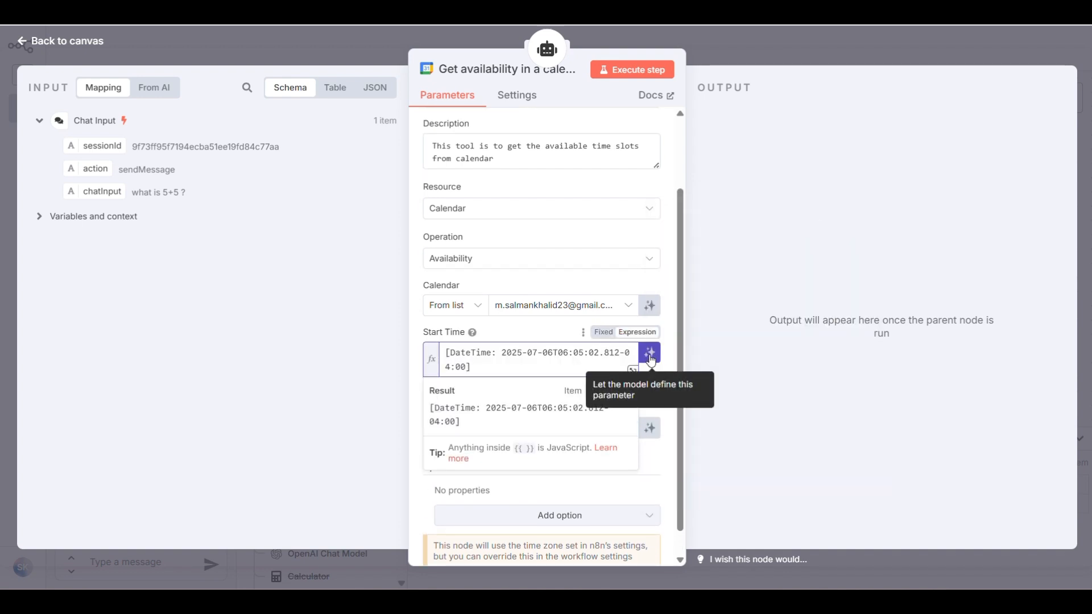
pyautogui.click(650, 353)
pyautogui.click(546, 369)
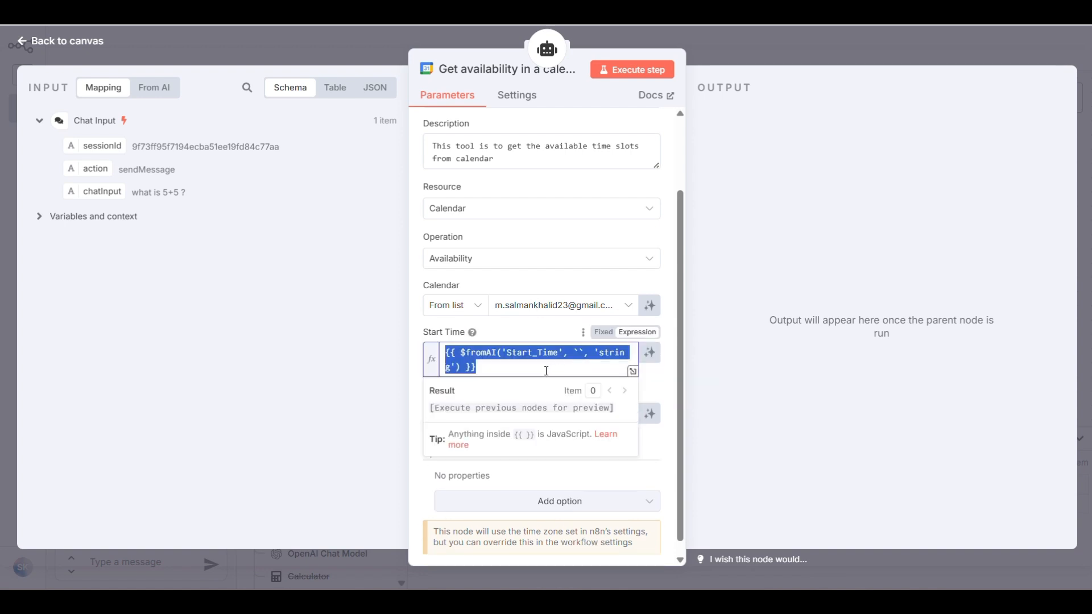
pyautogui.click(526, 369)
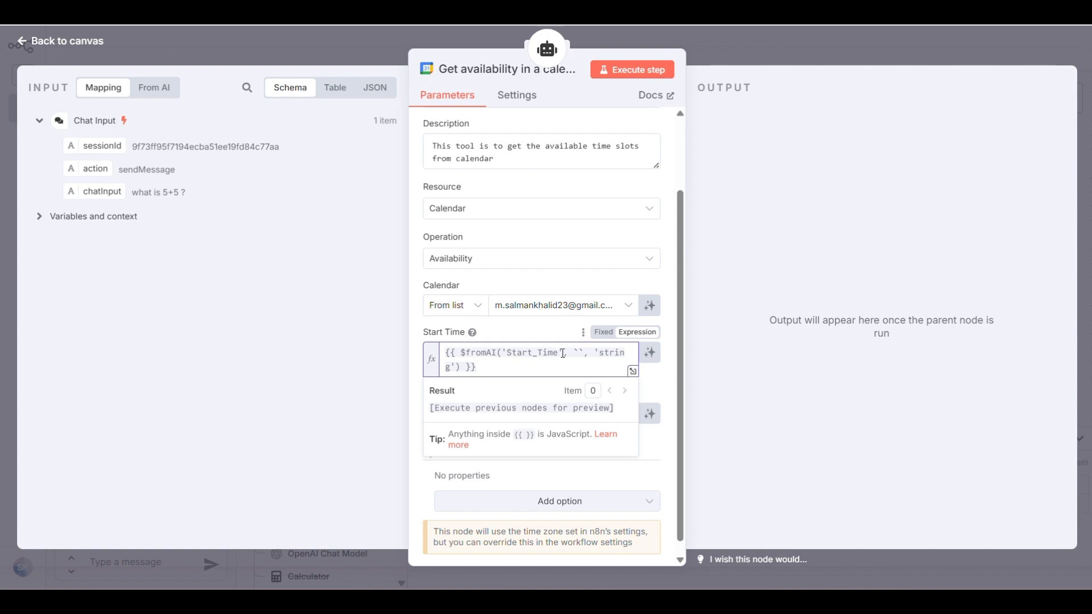
pyautogui.moveTo(563, 353); pyautogui.dragTo(460, 373)
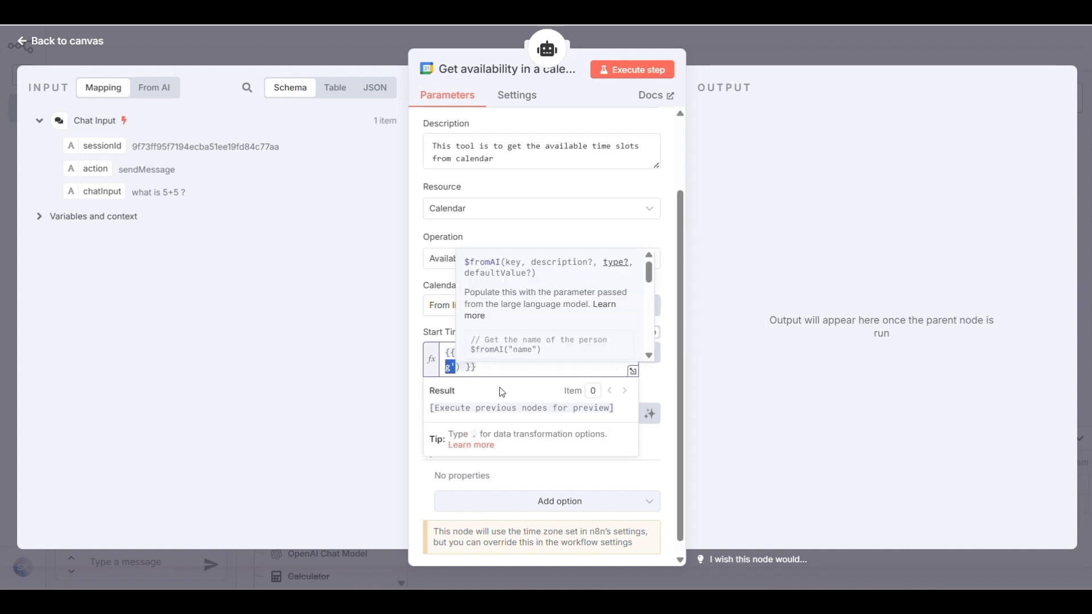
pyautogui.press('BackSpace')
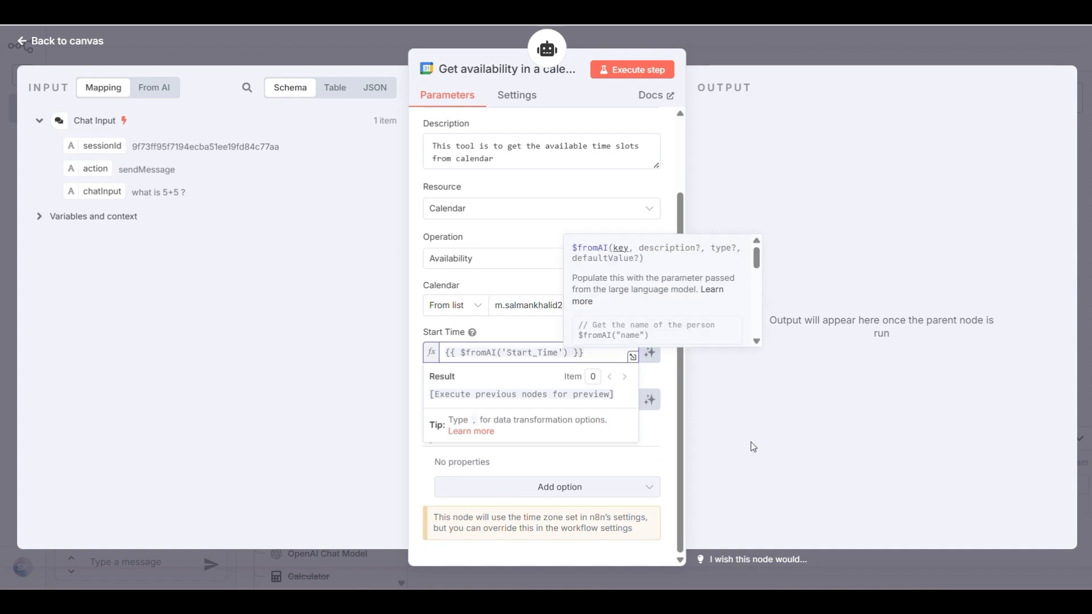
pyautogui.press('Left')
pyautogui.press('Left')
pyautogui.press('Left')
pyautogui.press('BackSpace')
pyautogui.write('t')
pyautogui.press('Left')
pyautogui.press('Left')
pyautogui.press('Left')
pyautogui.press('Left')
pyautogui.press('Left')
pyautogui.press('Left')
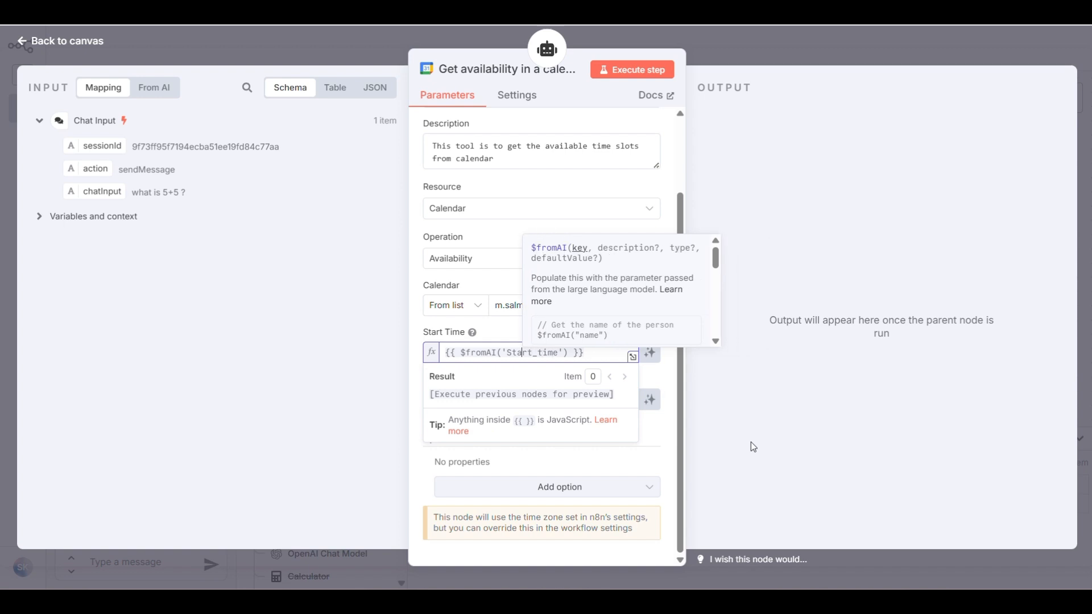
pyautogui.press('BackSpace')
pyautogui.write('s')
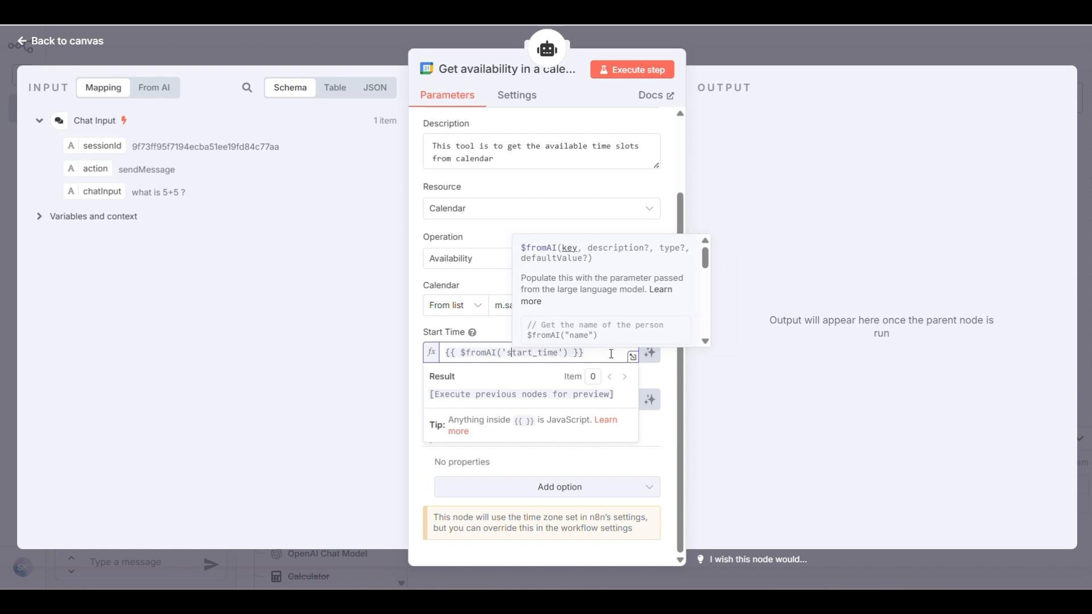
pyautogui.moveTo(584, 353); pyautogui.dragTo(445, 353)
pyautogui.hotkey('ctrl', 'c')
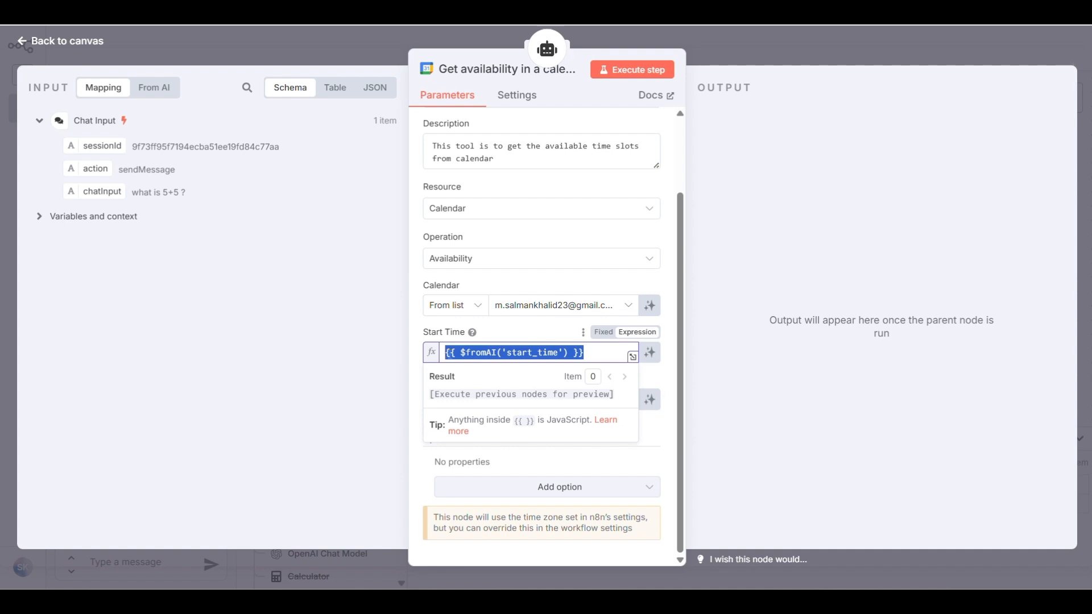
pyautogui.click(415, 328)
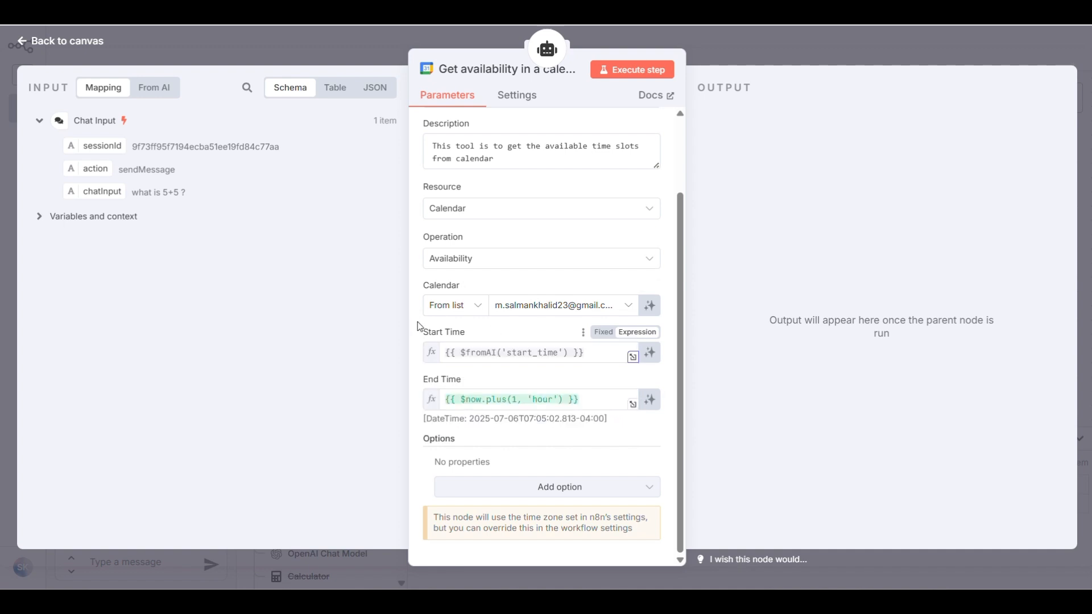
# Set End Time to {{ $fromAI('end_time') }} and return to the canvas
pyautogui.click(601, 399)
pyautogui.moveTo(605, 399); pyautogui.dragTo(413, 404)
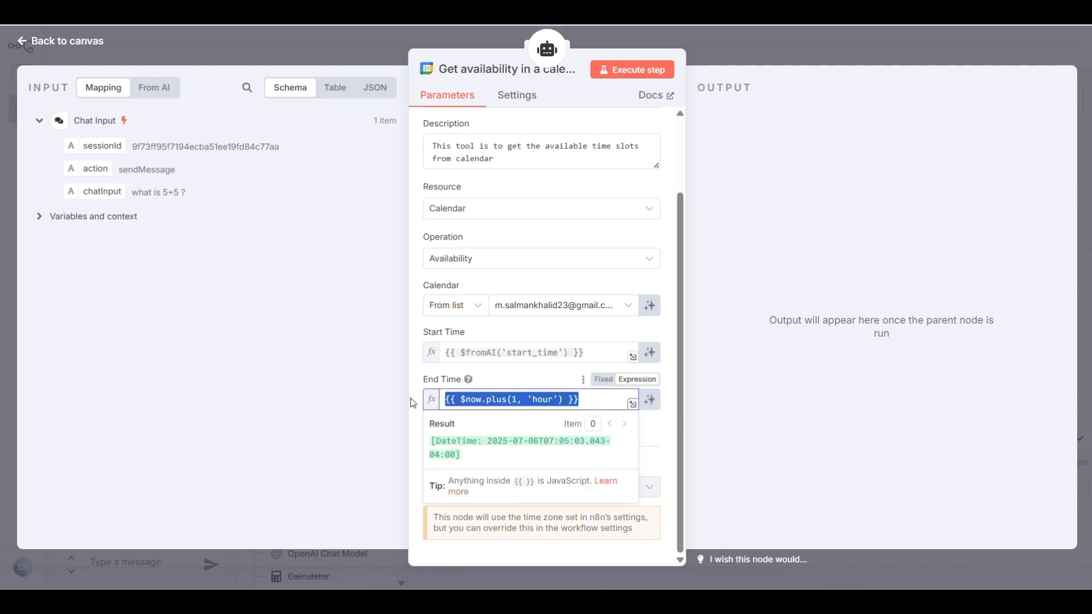
pyautogui.hotkey('ctrl', 'v')
pyautogui.click(535, 416)
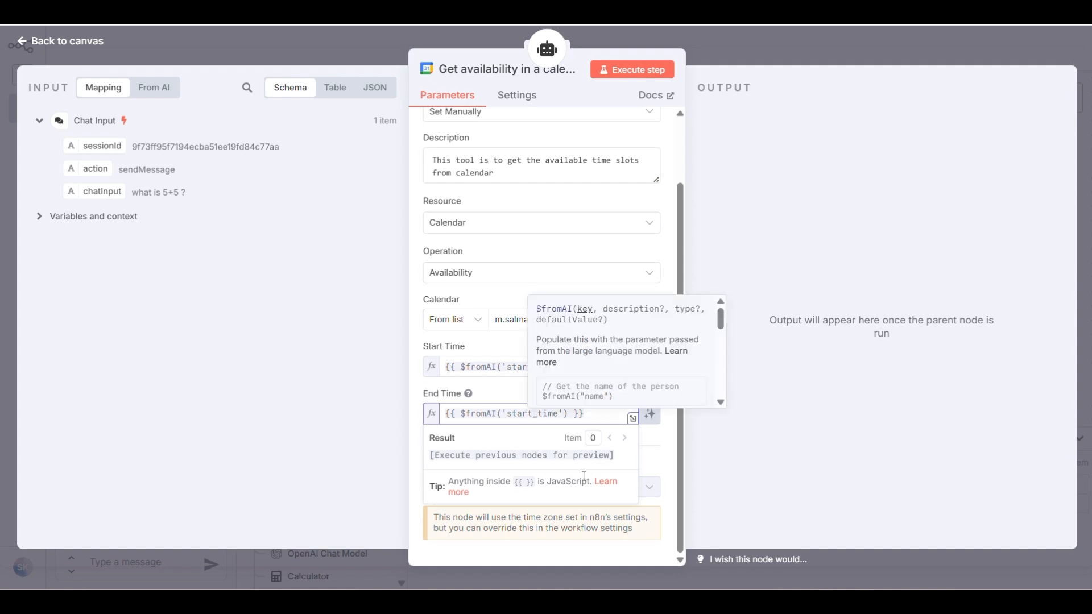
pyautogui.press('BackSpace')
pyautogui.press('BackSpace')
pyautogui.press('BackSpace')
pyautogui.press('BackSpace')
pyautogui.press('BackSpace')
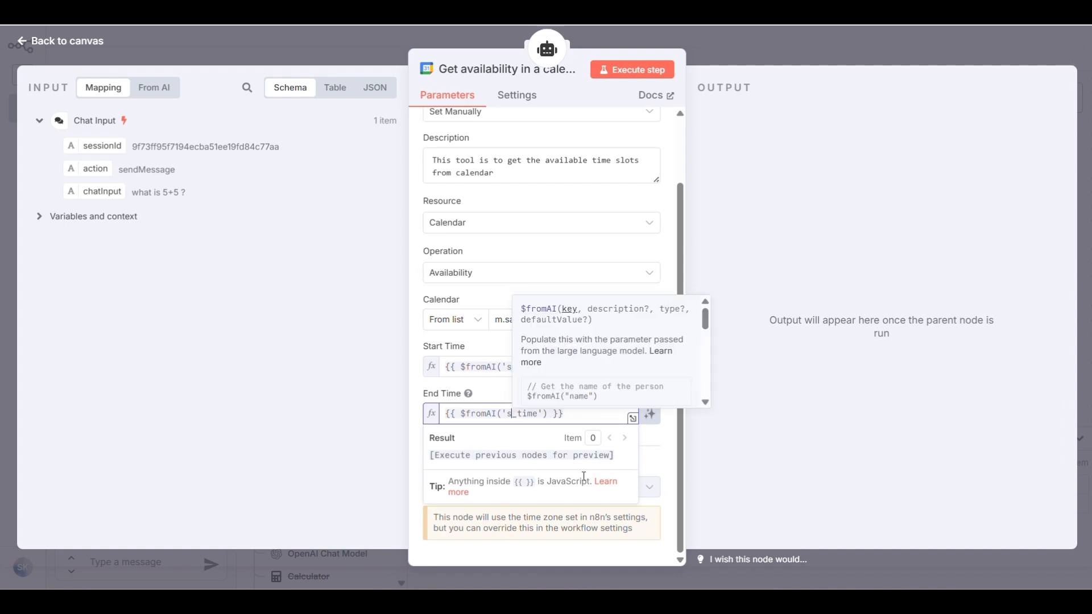
pyautogui.write('end')
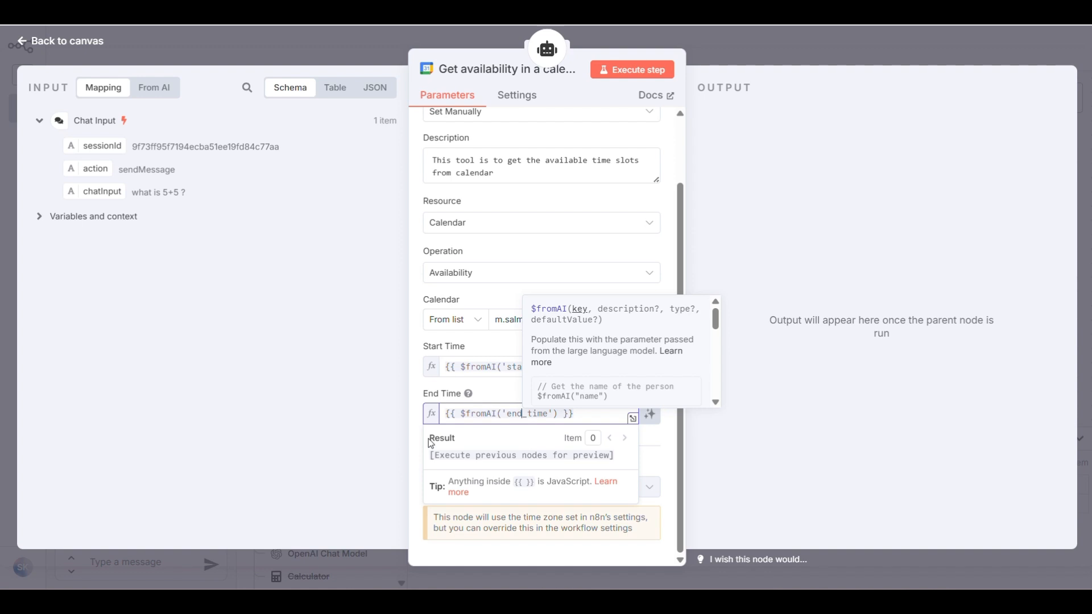
pyautogui.click(417, 438)
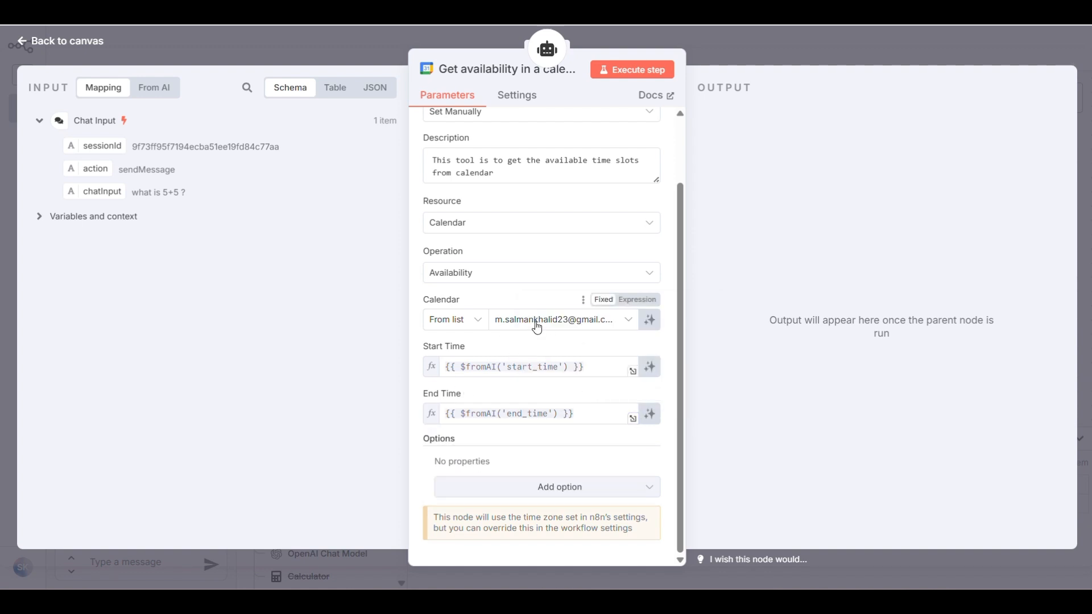
pyautogui.press('Escape')
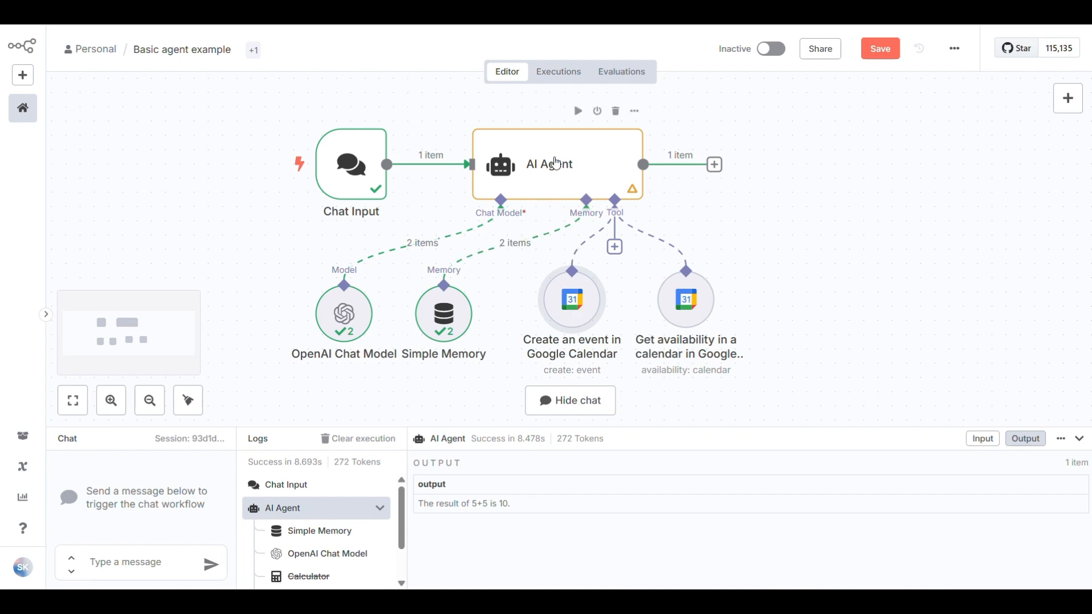
# Add a System Message option to the AI Agent, replacing its default text with the pasted calendar-assistant prompt
pyautogui.doubleClick(556, 164)
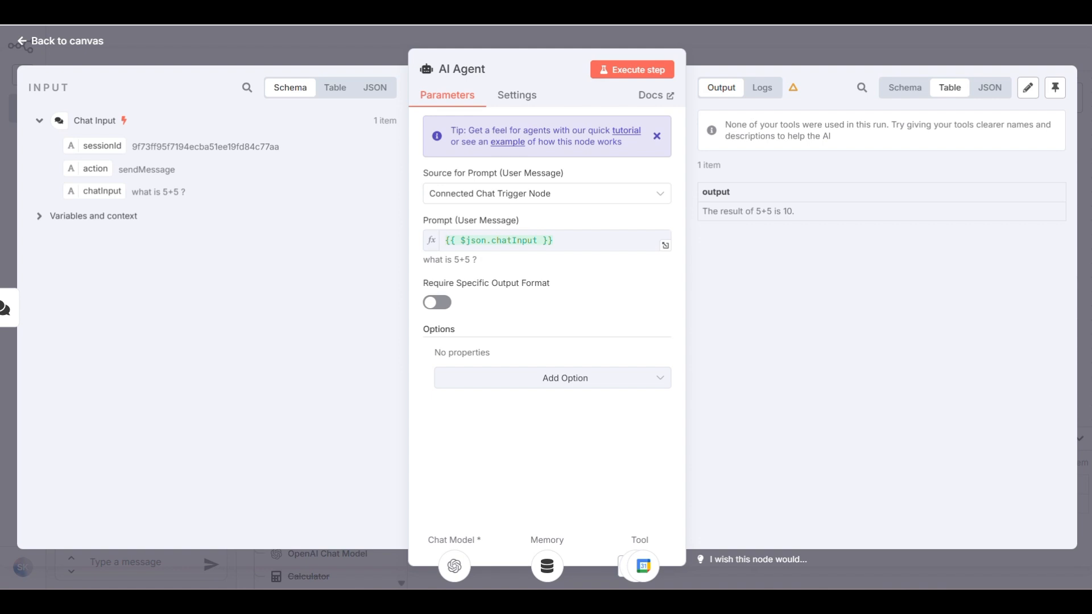
pyautogui.click(551, 378)
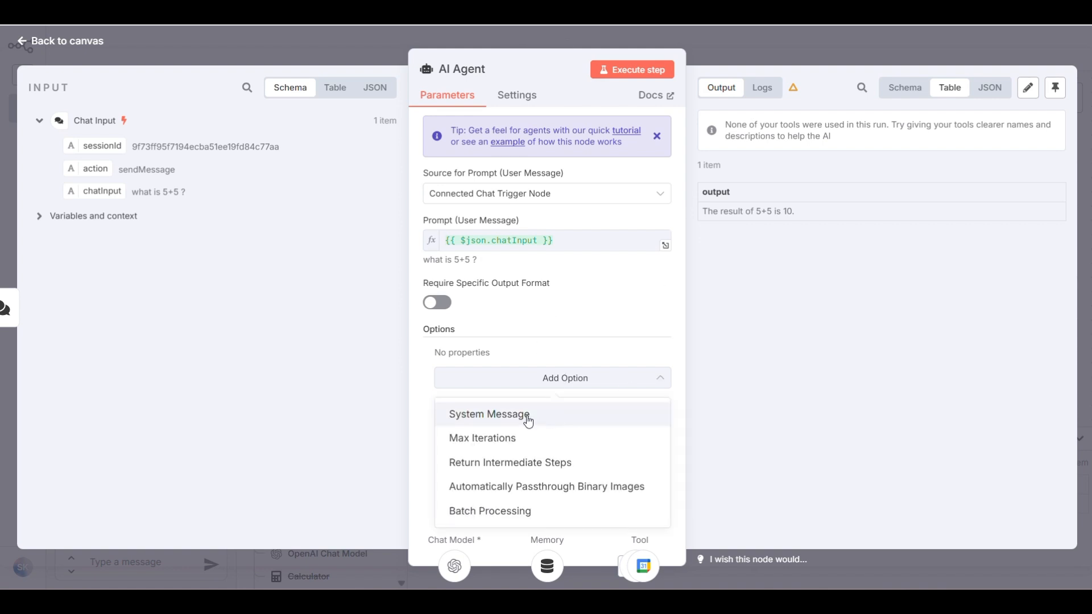
pyautogui.click(527, 417)
pyautogui.click(562, 382)
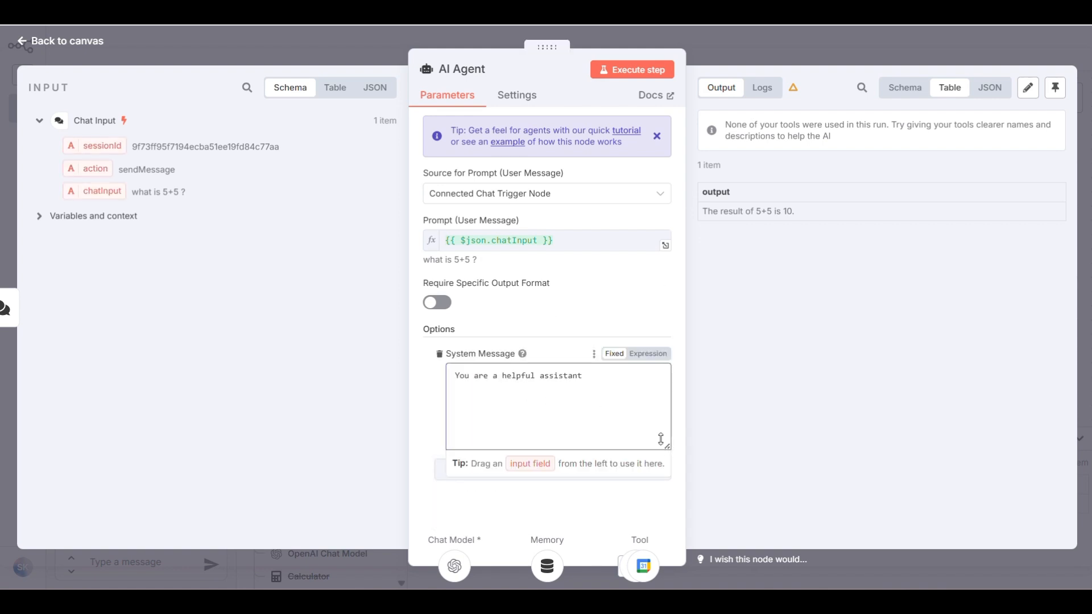
pyautogui.moveTo(661, 439); pyautogui.dragTo(658, 504)
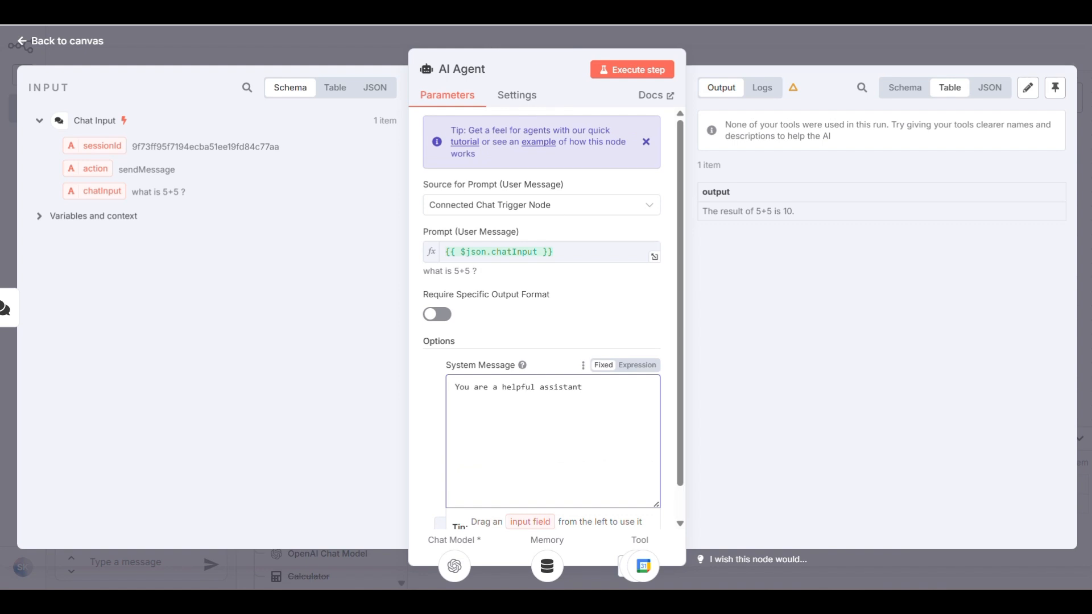
pyautogui.hotkey('ctrl', 'a')
pyautogui.hotkey('ctrl', 'v')
pyautogui.scroll(5, 572, 396)
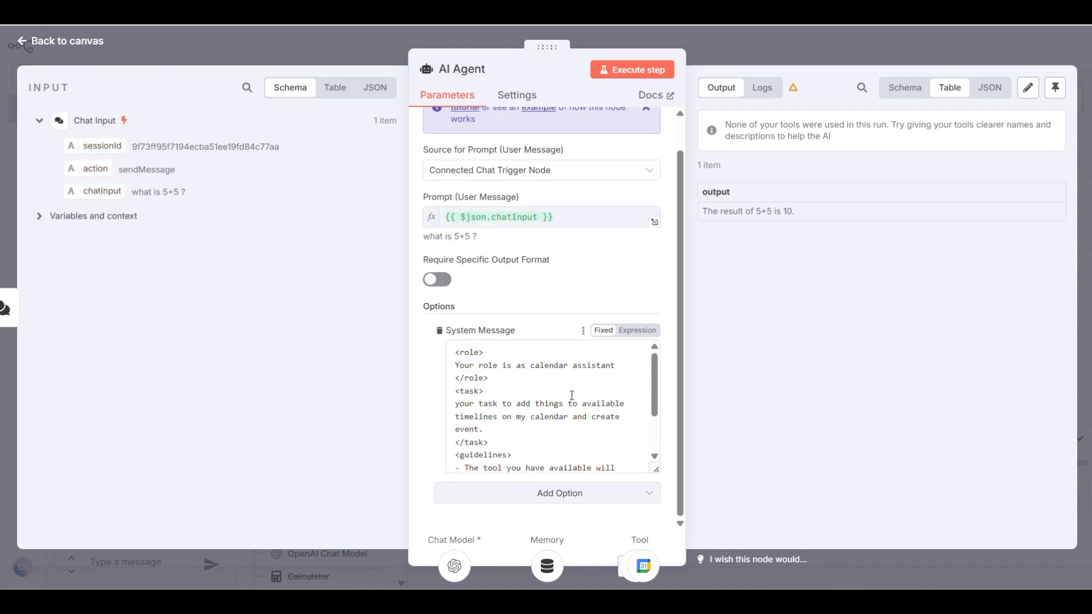
pyautogui.scroll(-3, 569, 390)
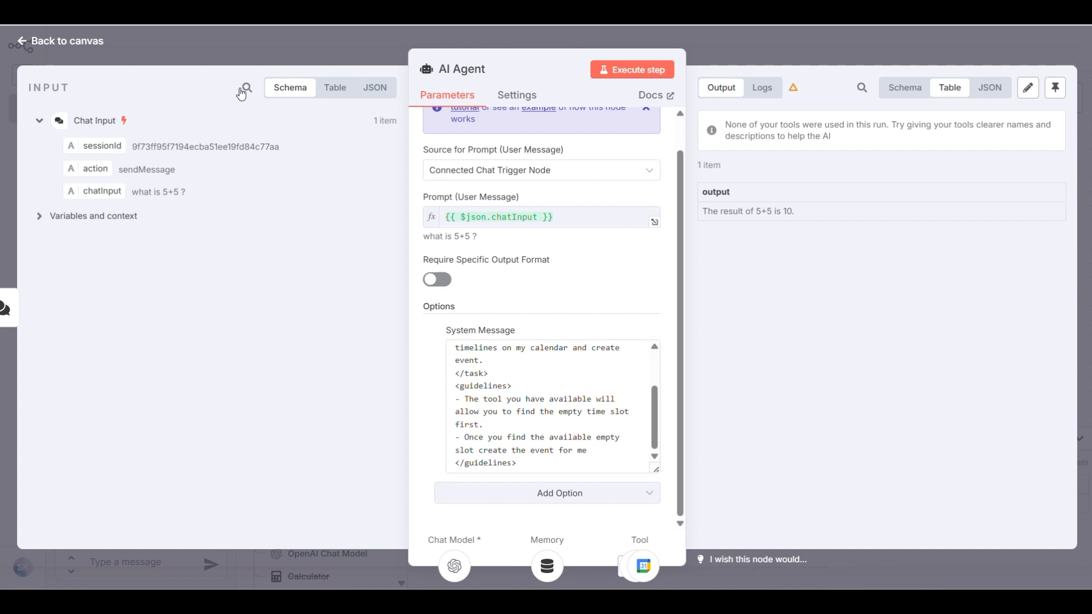
pyautogui.click(47, 42)
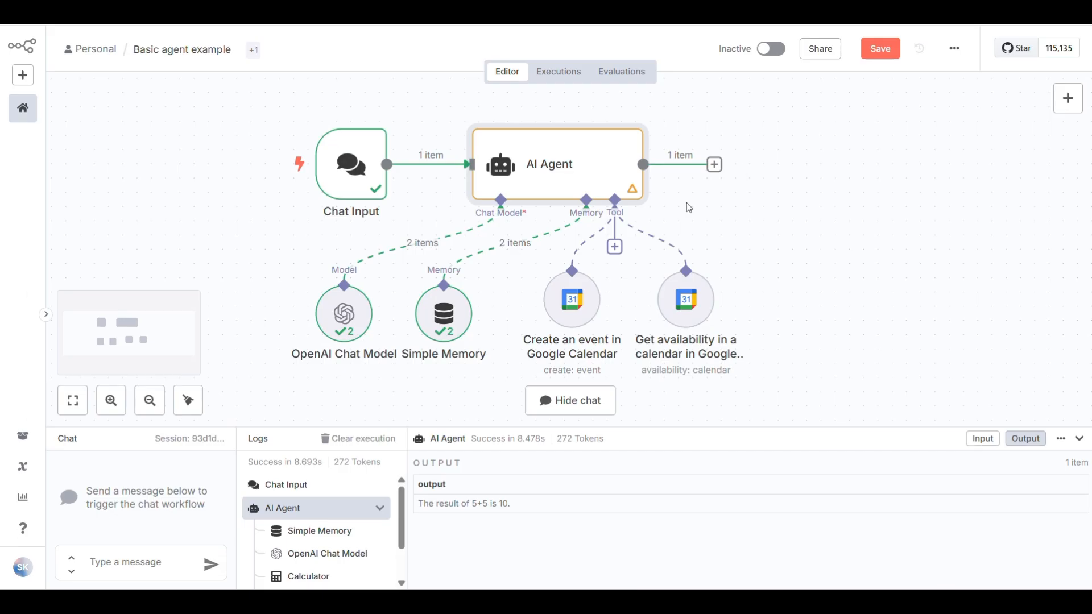
# Send the chat 'give me my available slots for the rest of this month' and review the reply
pyautogui.doubleClick(583, 172)
pyautogui.click(70, 42)
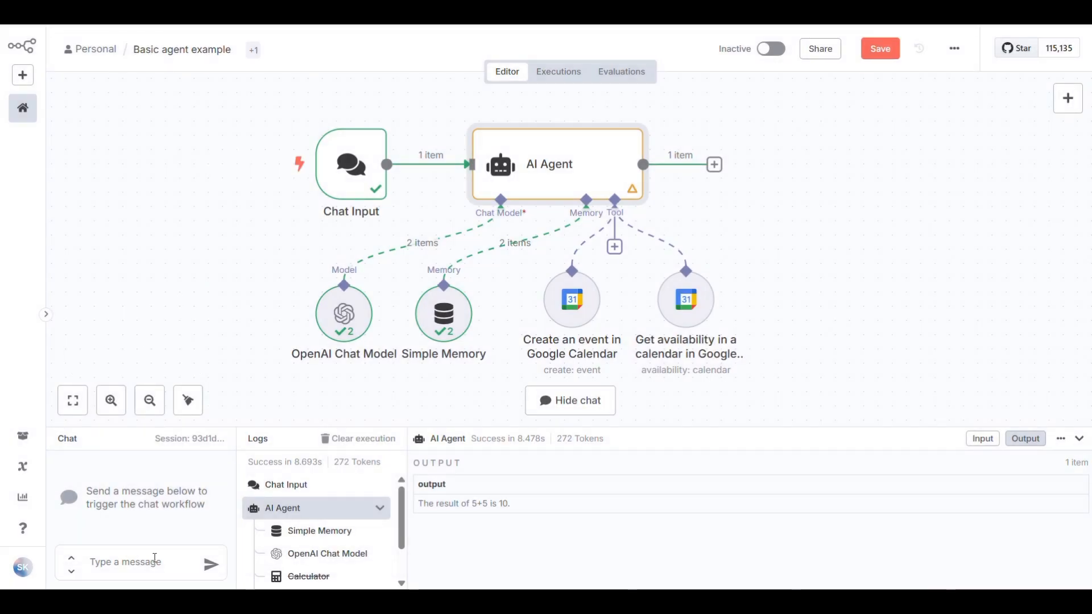
pyautogui.click(140, 565)
pyautogui.write('give me my')
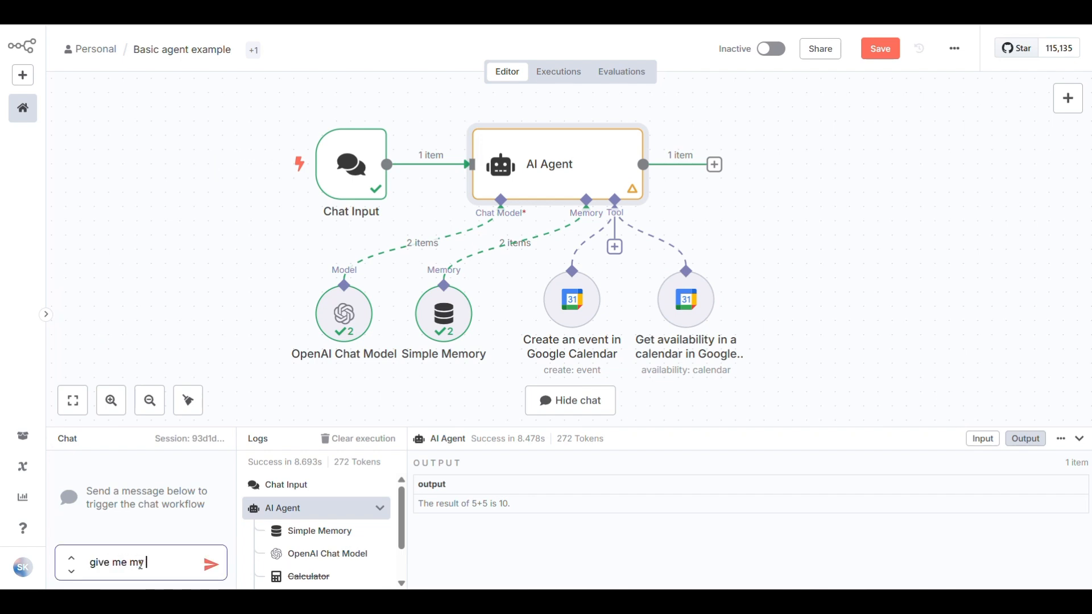
pyautogui.write(' available')
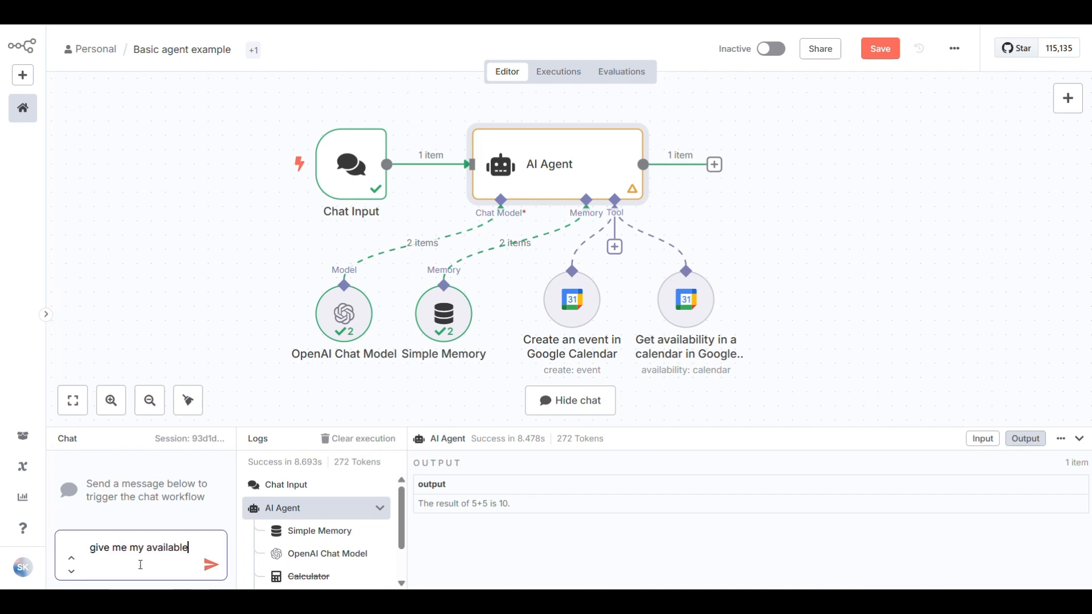
pyautogui.write(' slots for t')
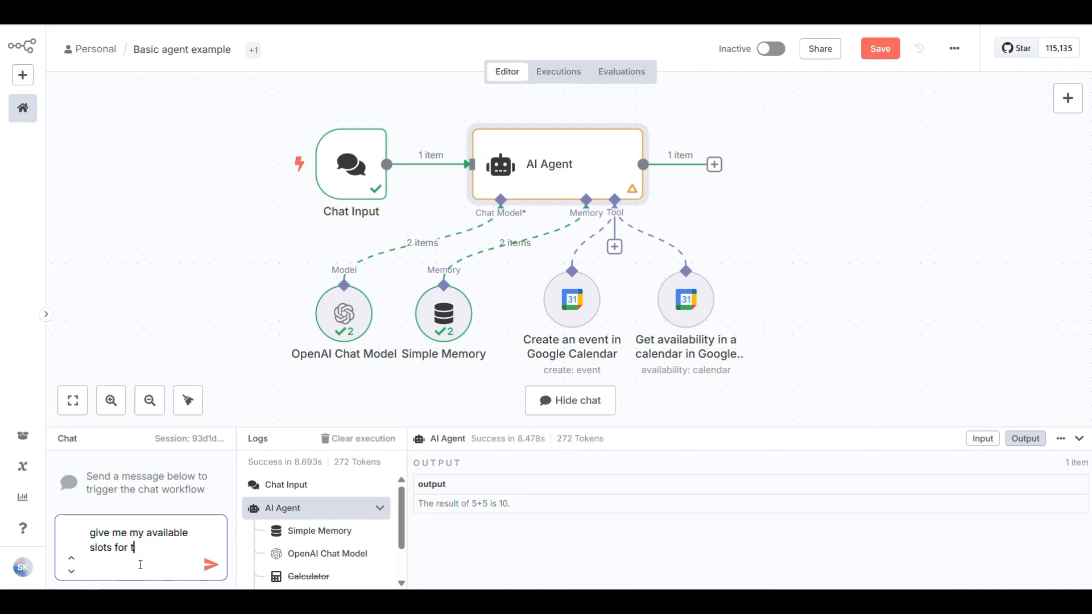
pyautogui.write('he rest of this mont')
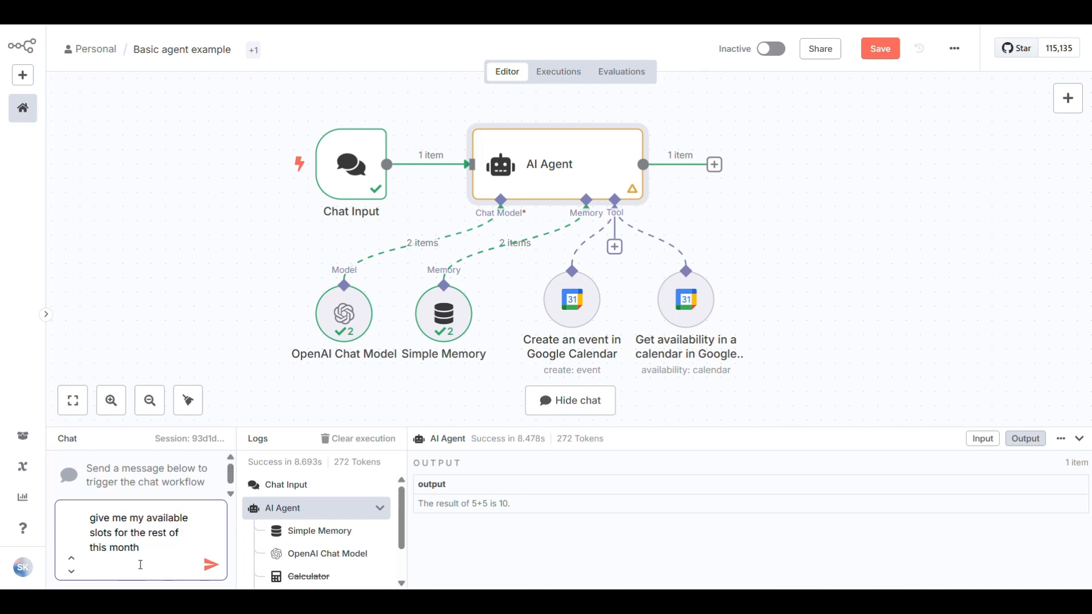
pyautogui.write('h')
pyautogui.press('Return')
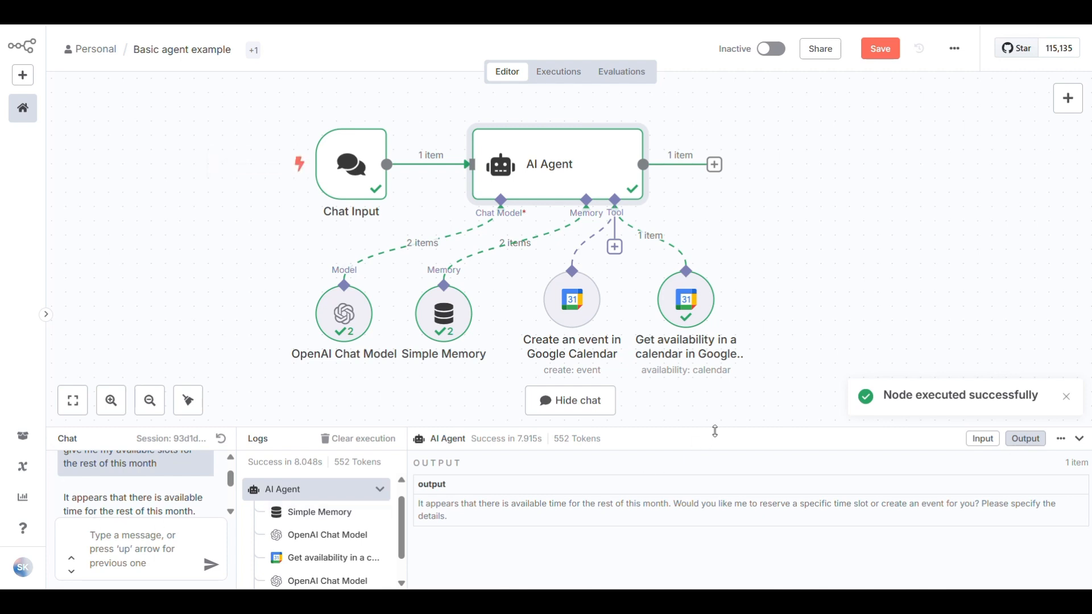
pyautogui.moveTo(722, 413); pyautogui.dragTo(723, 270)
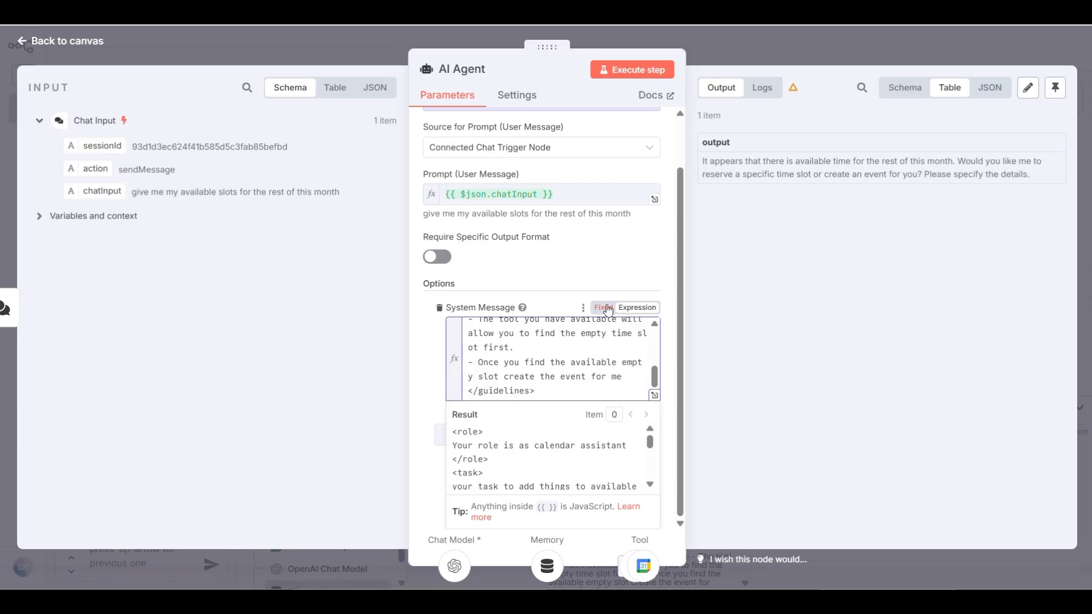
pyautogui.click(608, 309)
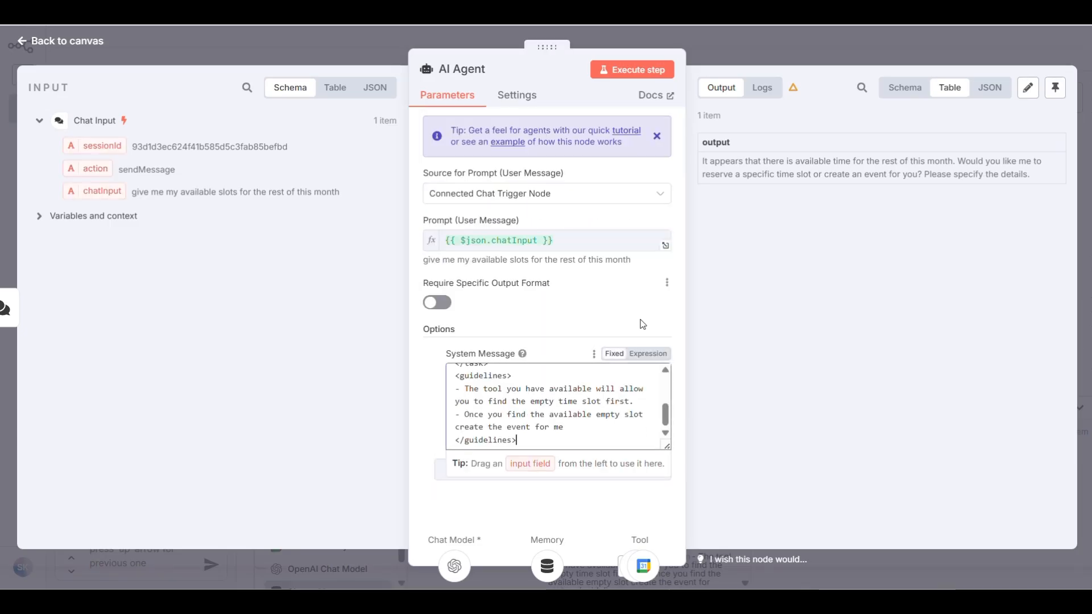
# Append 'Today's Date is:' with {{ DateTime.now().setZone('Asia/Karachi').toISO() }} to the system message expression
pyautogui.click(650, 357)
pyautogui.scroll(-5, 527, 432)
pyautogui.scroll(-1, 535, 421)
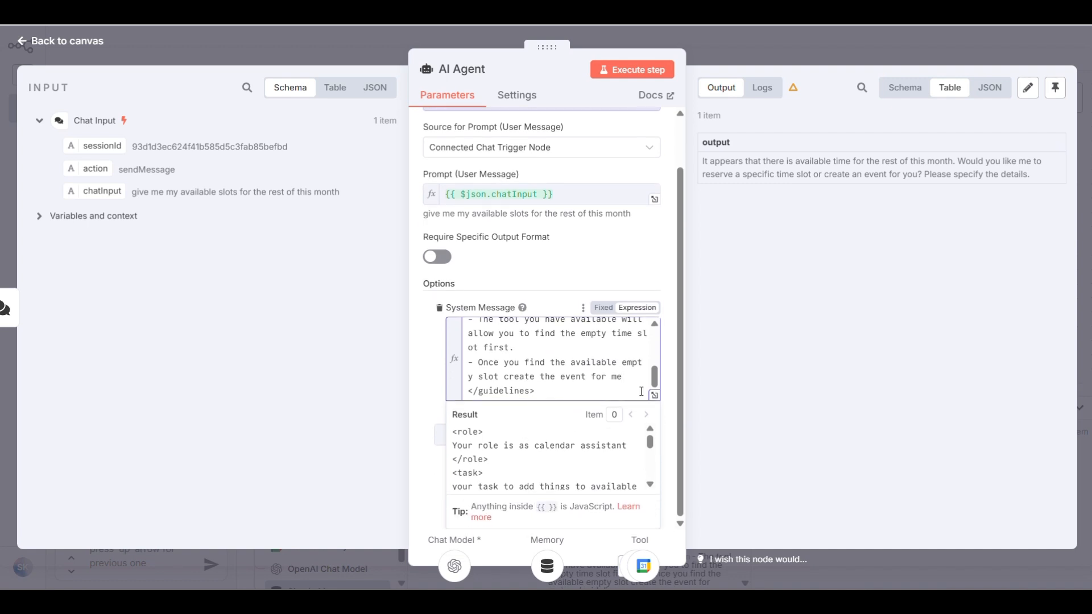
pyautogui.press('Return')
pyautogui.write("Today's Date is: {{")
pyautogui.press('Return')
pyautogui.write("{{ DateTime.now().setZone('Asia/Karachi').toISO() }}")
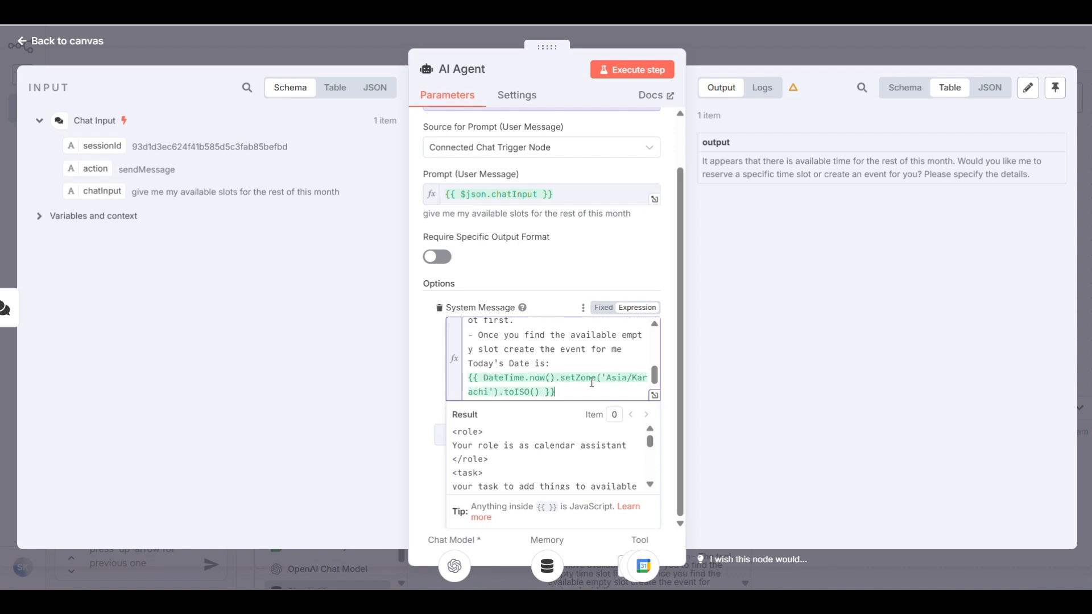
pyautogui.click(431, 373)
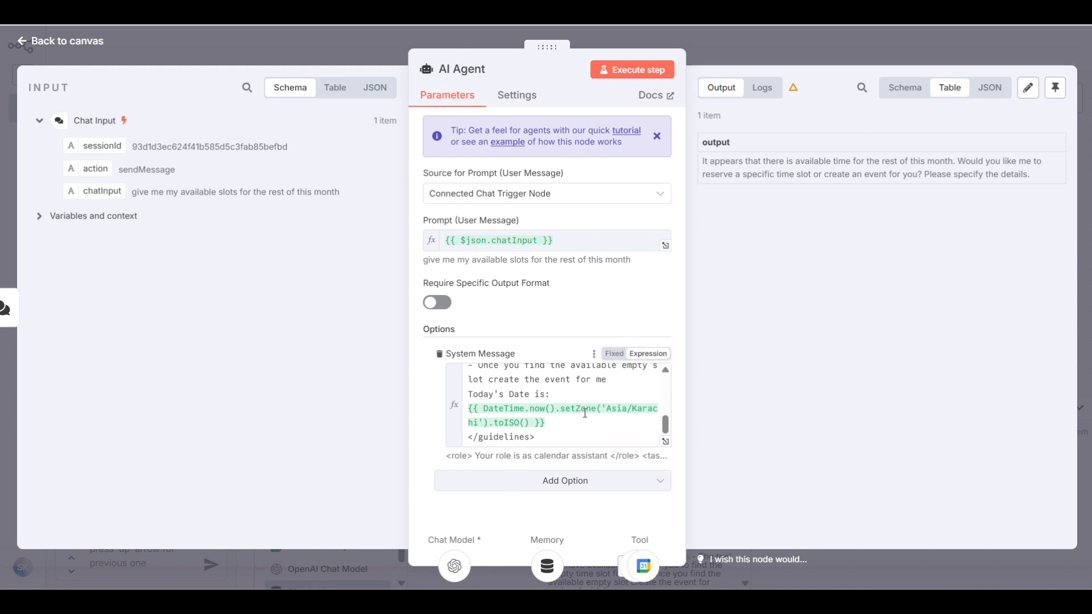
pyautogui.click(614, 353)
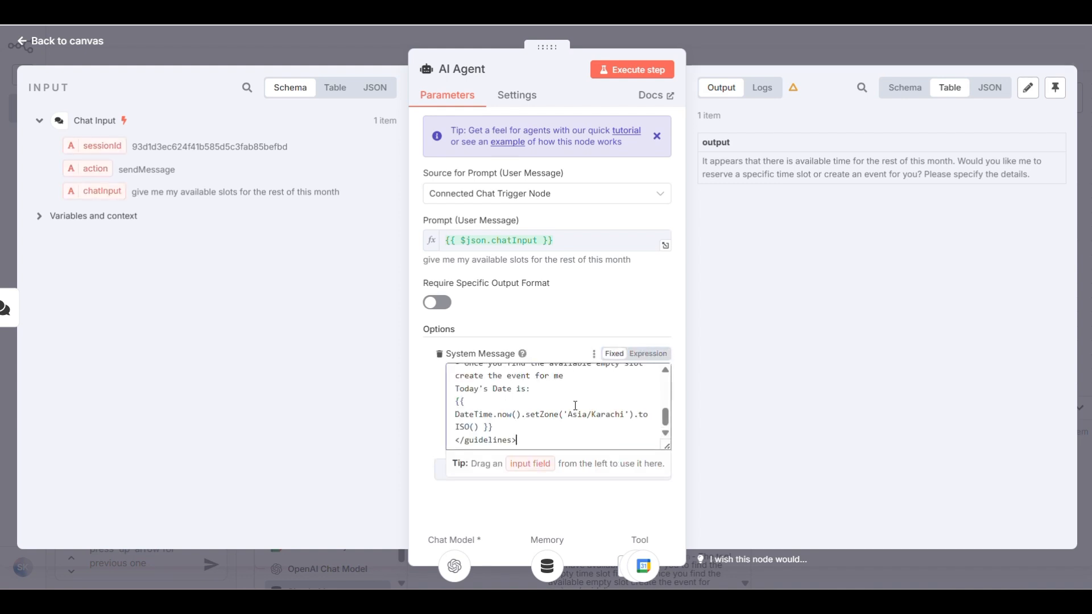
pyautogui.click(649, 355)
pyautogui.scroll(-5, 508, 398)
pyautogui.click(422, 400)
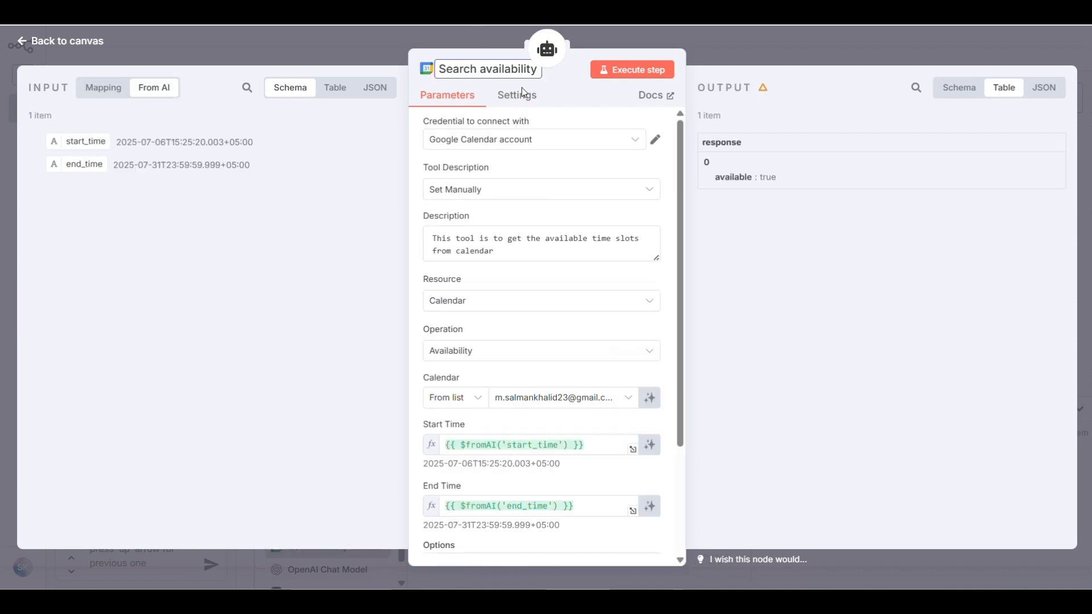
# Rename the availability tool to 'Search Availability'
pyautogui.hotkey('ctrl', 'z')
pyautogui.tripleClick(502, 74)
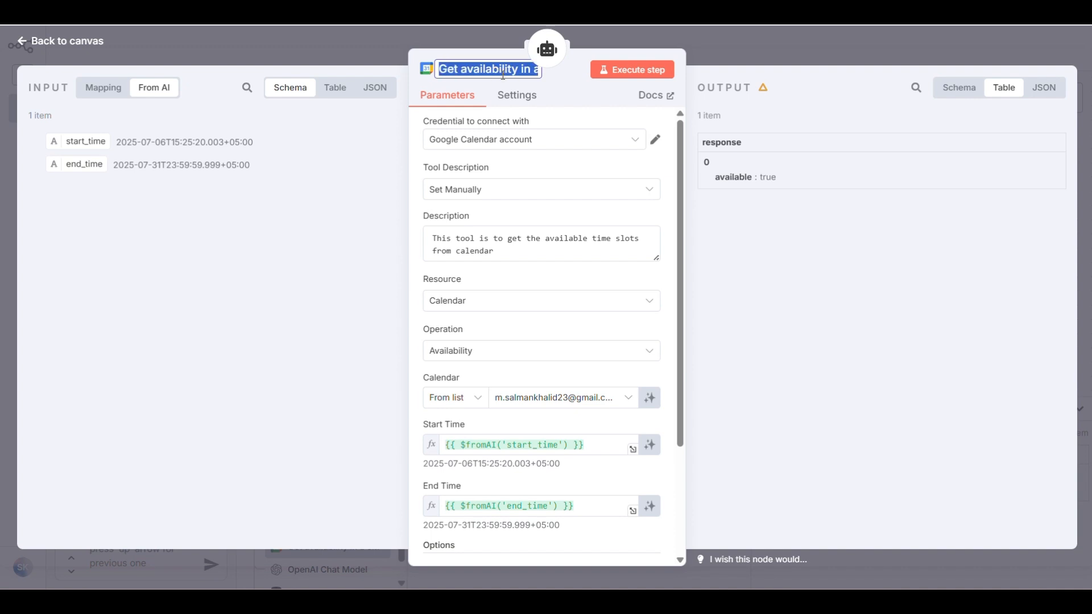
pyautogui.write('Search A')
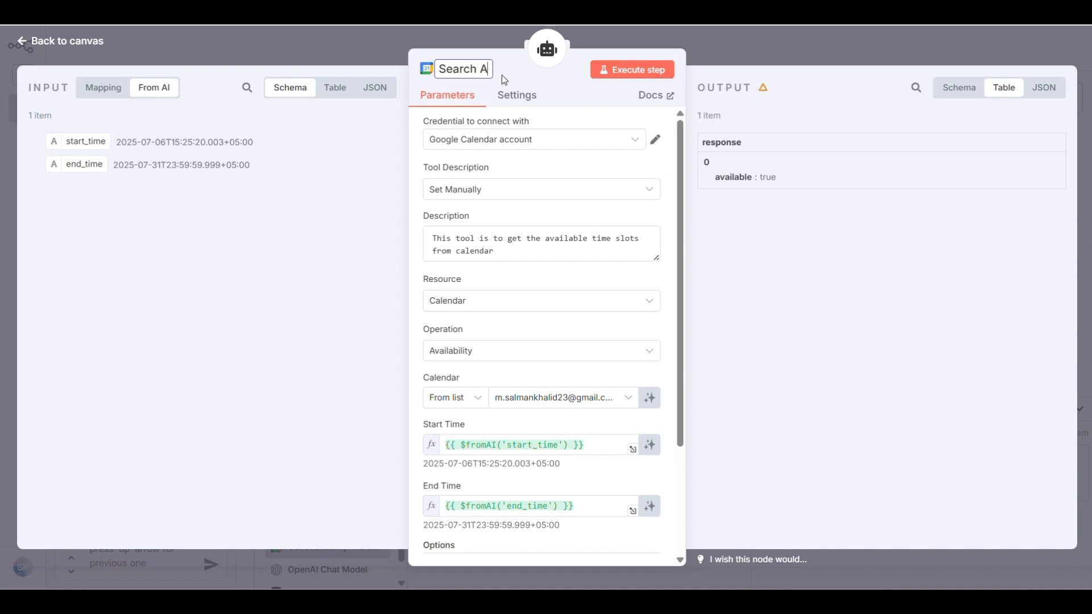
pyautogui.write('vai')
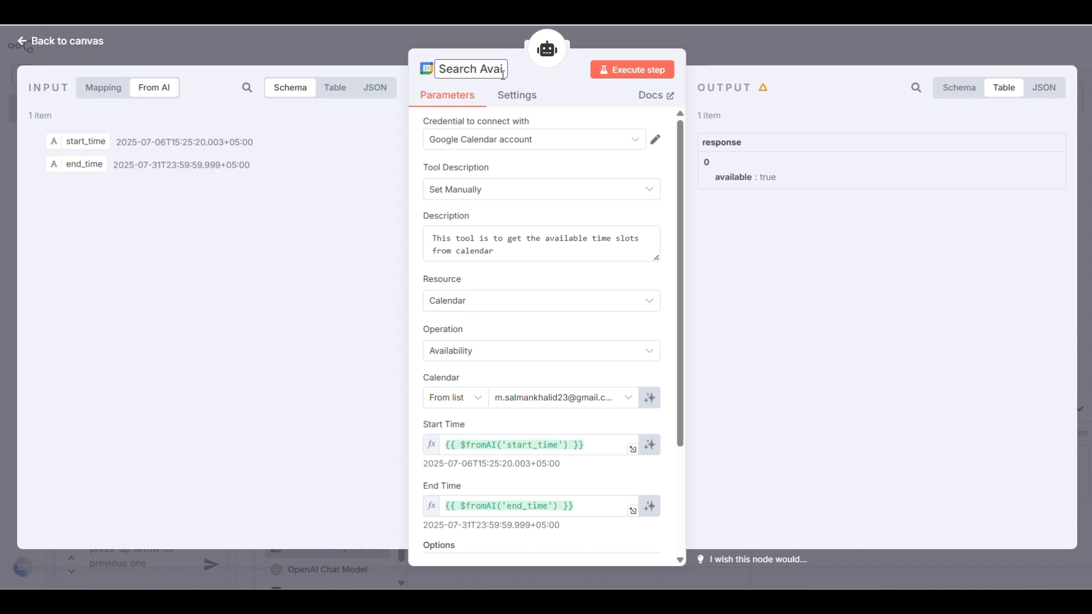
pyautogui.write('lability')
pyautogui.press('Return')
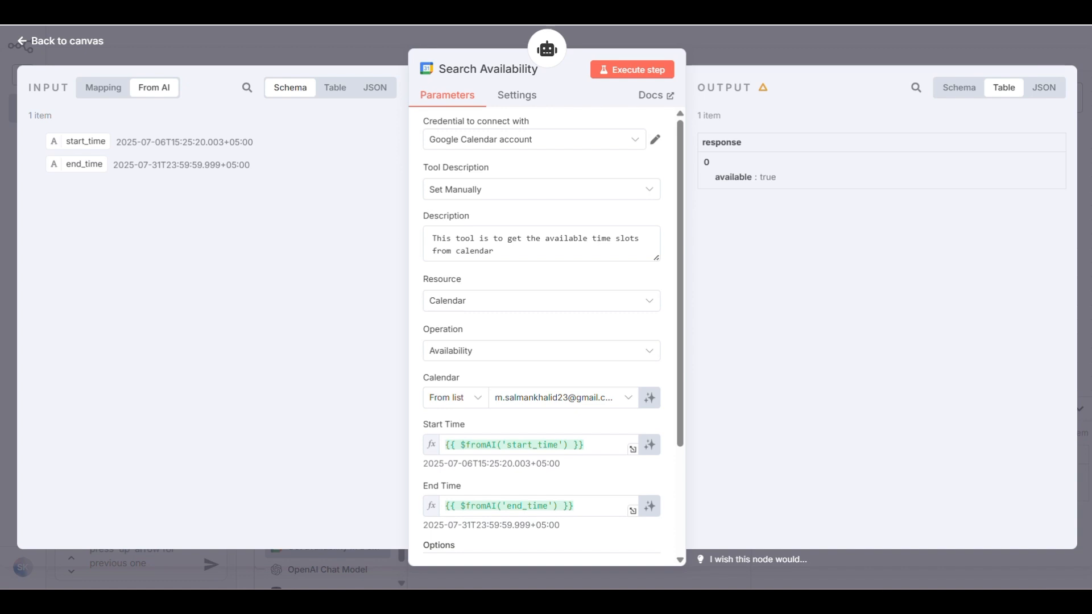
# Set the tool's Output Format option to RAW
pyautogui.scroll(-3, 546, 303)
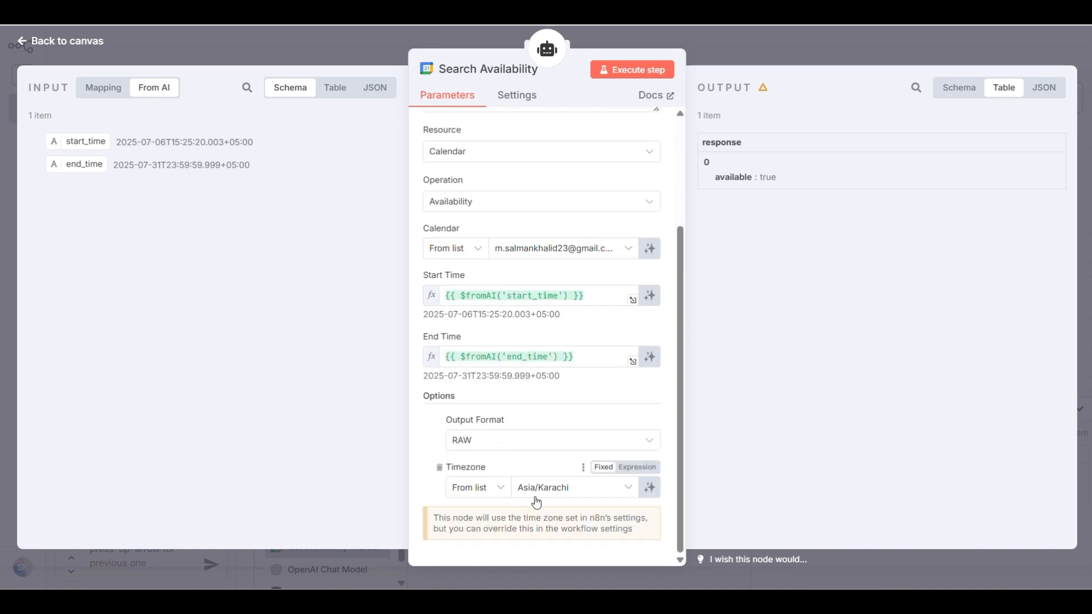
pyautogui.click(519, 443)
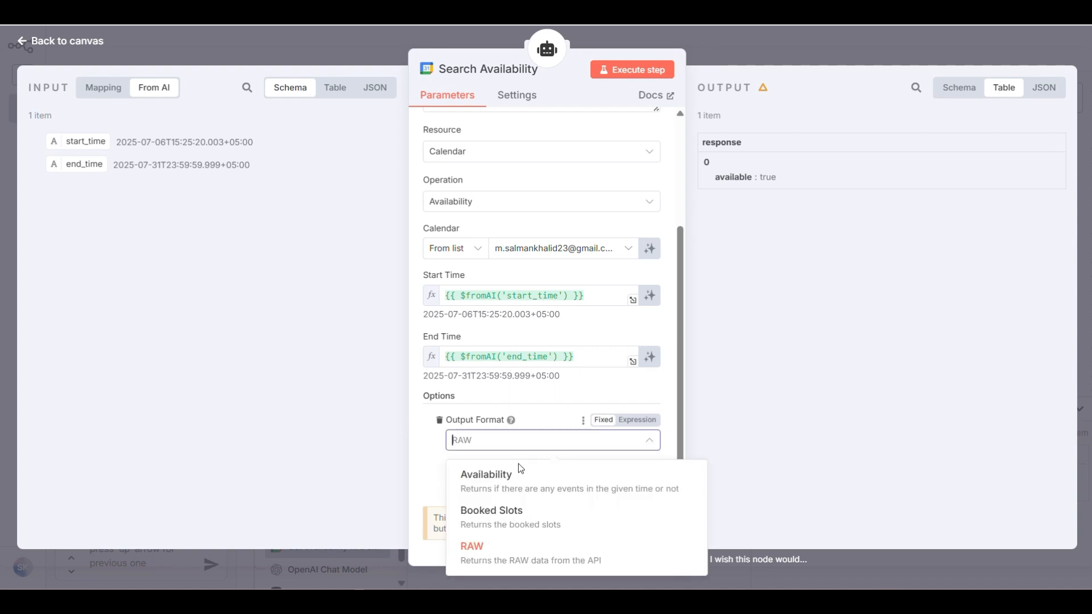
pyautogui.click(485, 557)
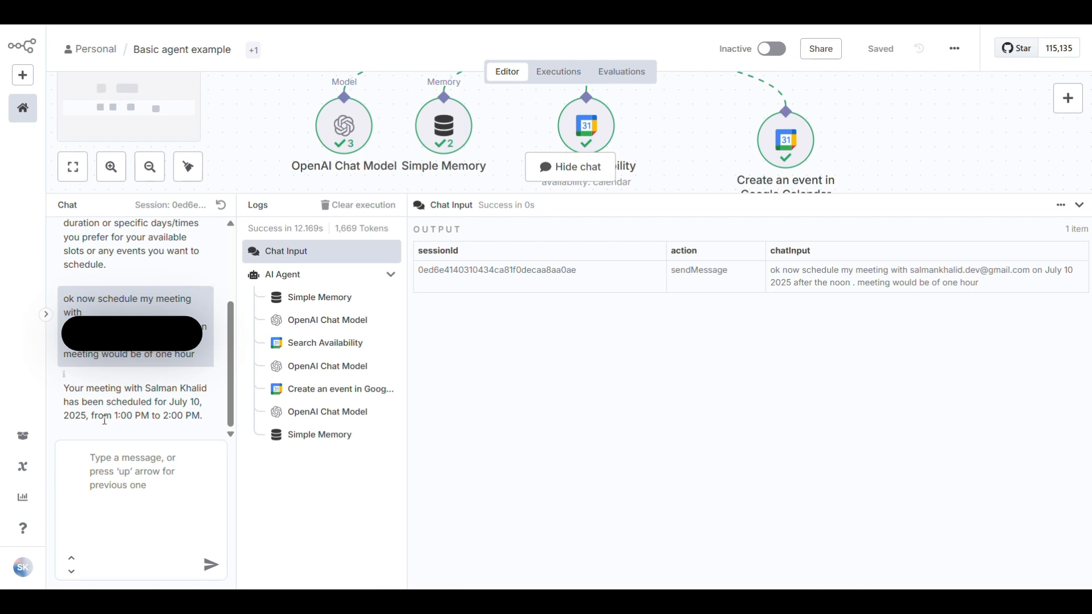
# Inspect the Simple Memory, OpenAI Chat Model, Search Availability and second OpenAI Chat Model log entries
pyautogui.click(317, 294)
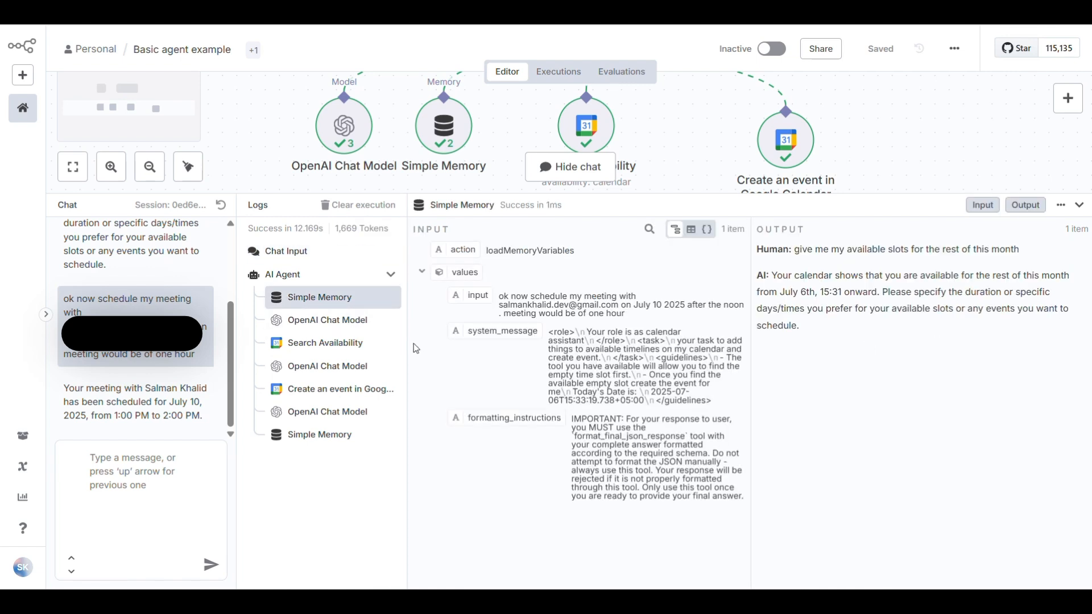
pyautogui.click(330, 325)
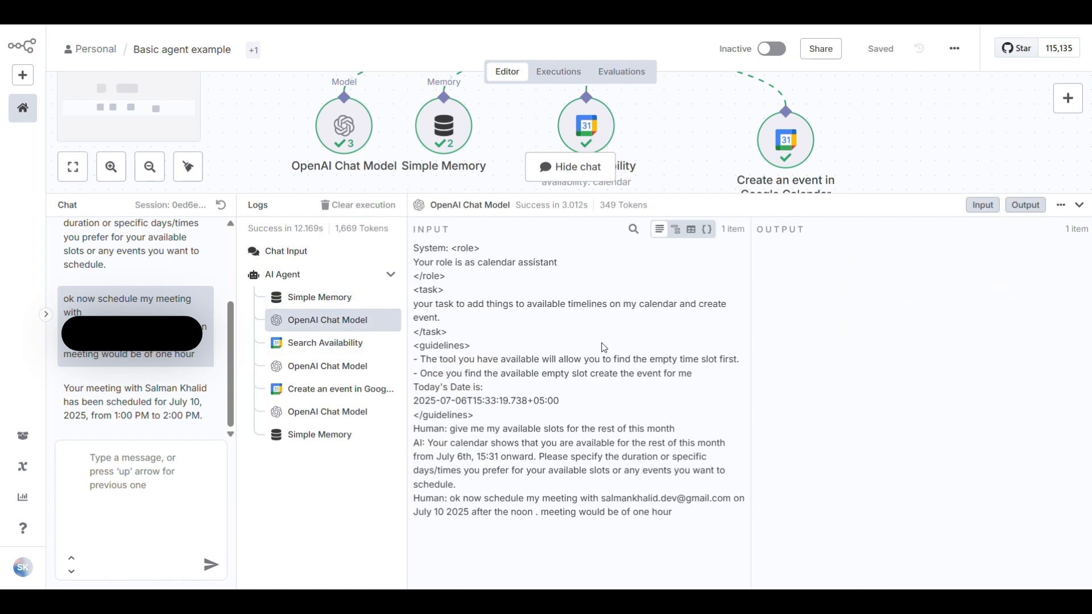
pyautogui.click(321, 344)
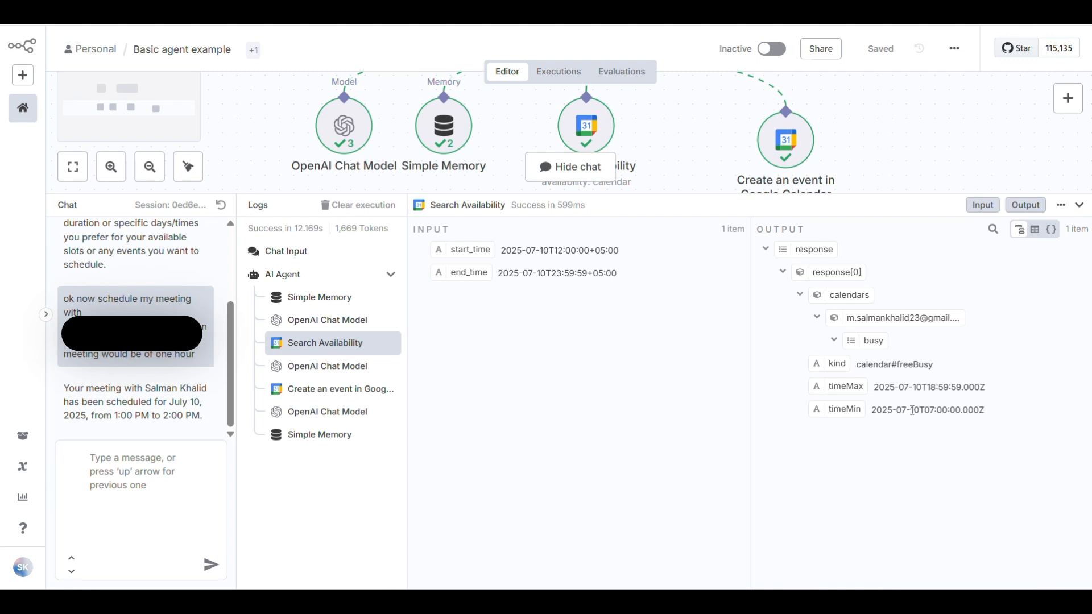
pyautogui.click(337, 366)
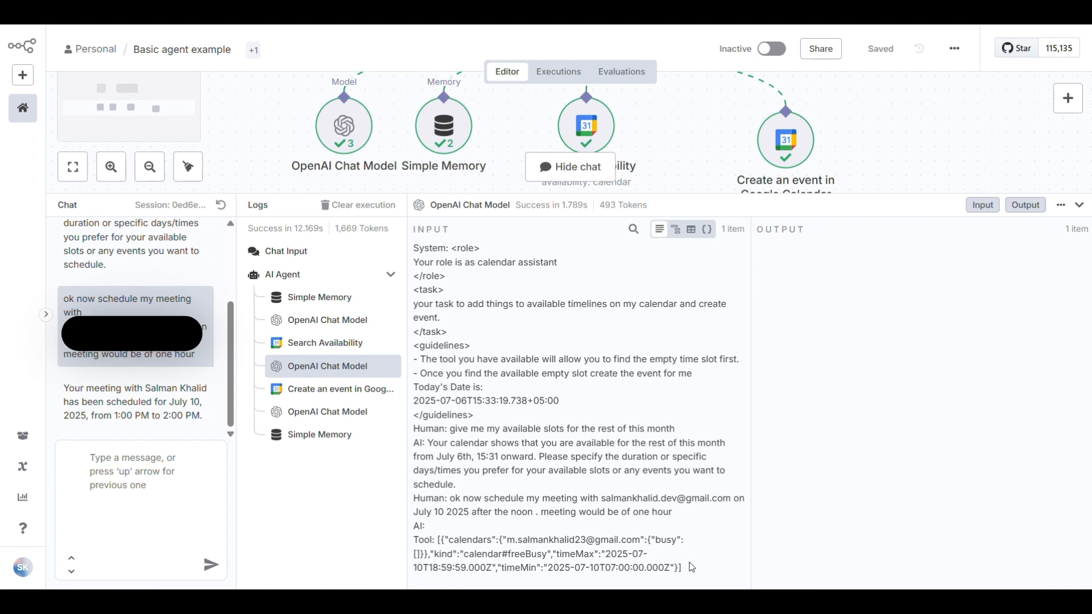
# Inspect the Create an event and Simple Memory log entries' input and output JSON
pyautogui.click(331, 390)
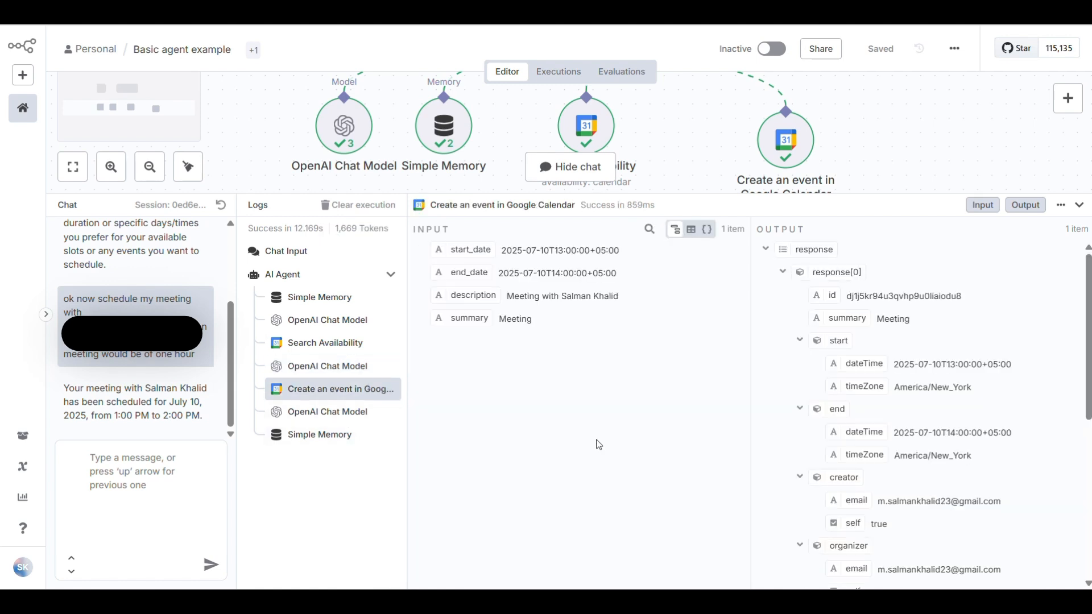
pyautogui.scroll(-1, 873, 459)
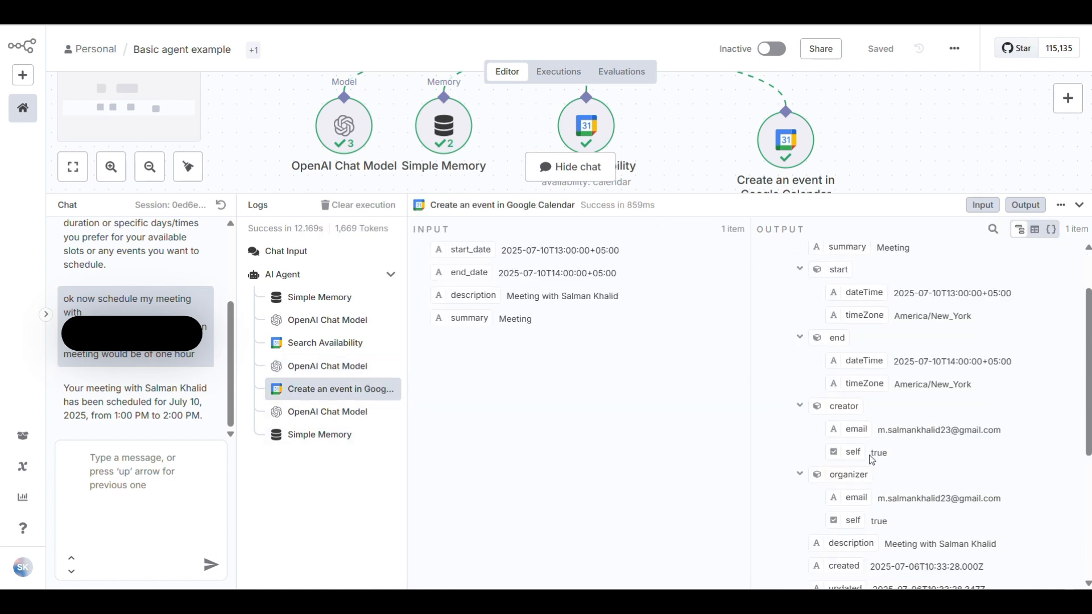
pyautogui.scroll(1, 873, 460)
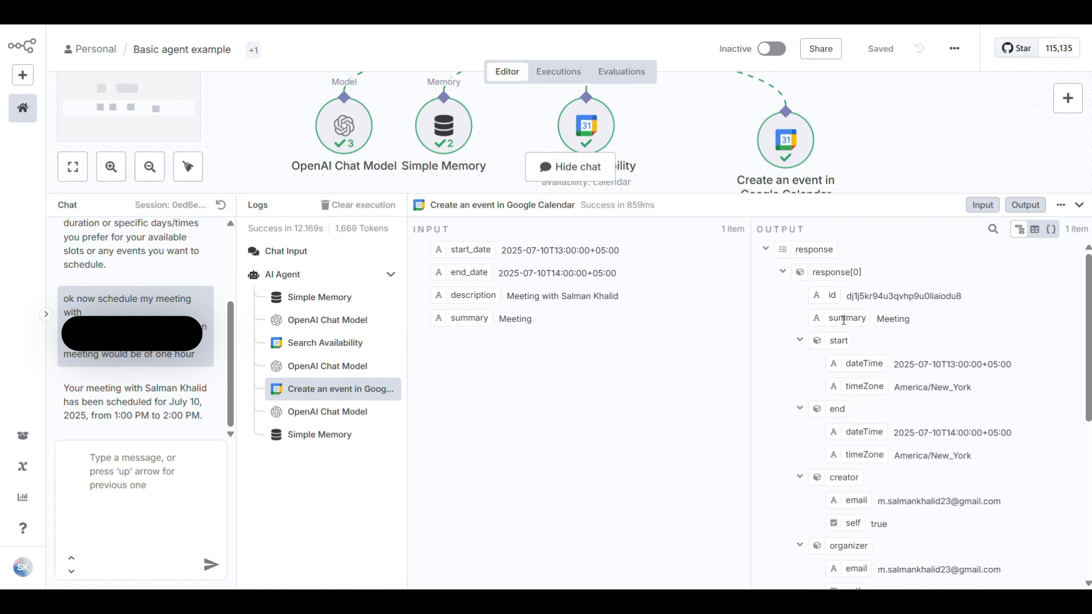
pyautogui.scroll(-4, 877, 334)
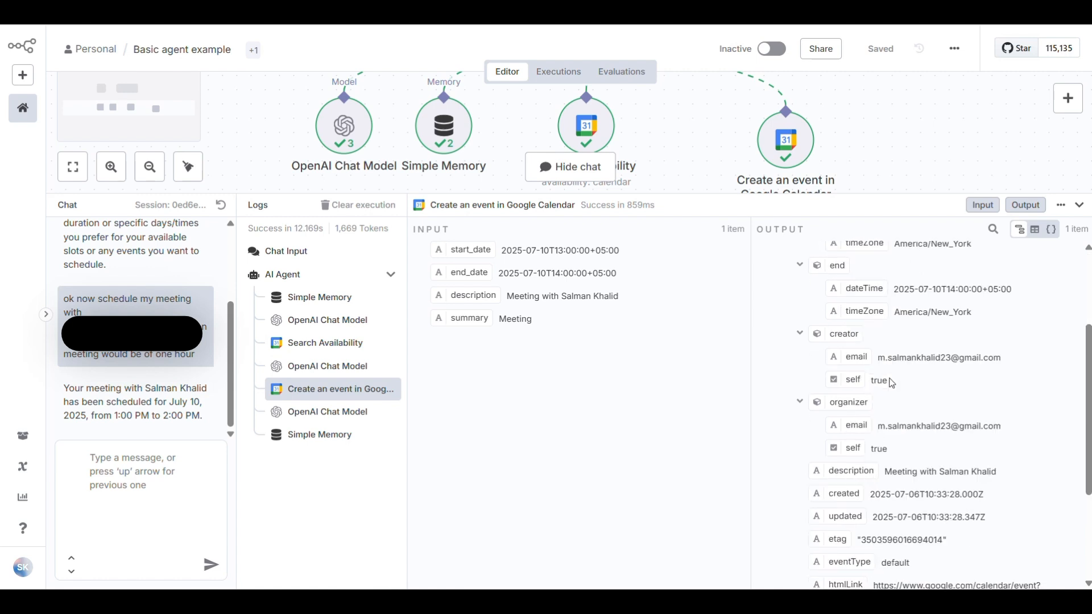
pyautogui.scroll(-1, 891, 398)
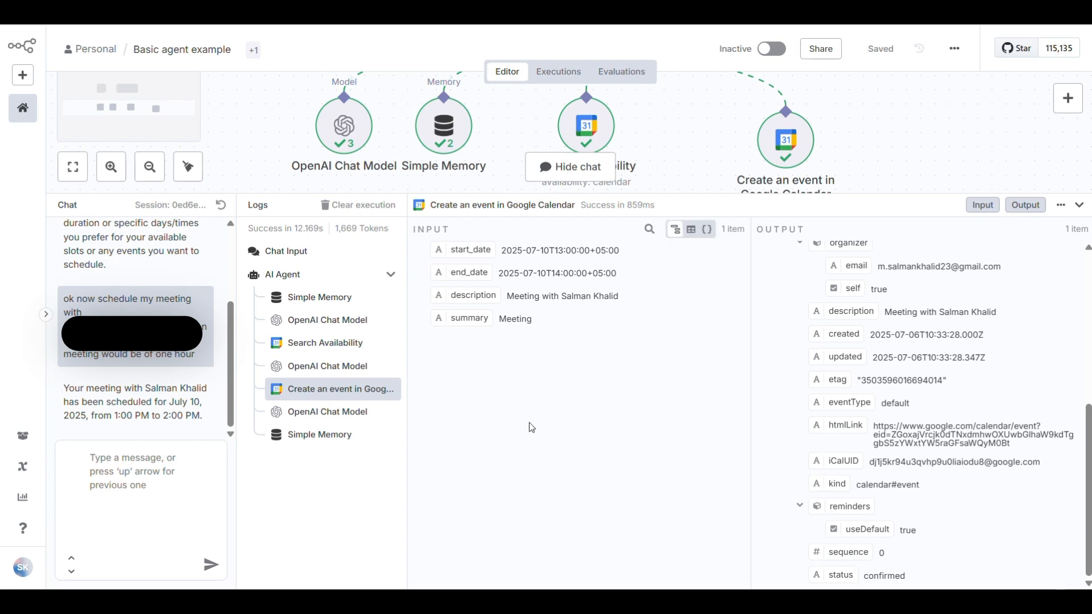
pyautogui.click(324, 412)
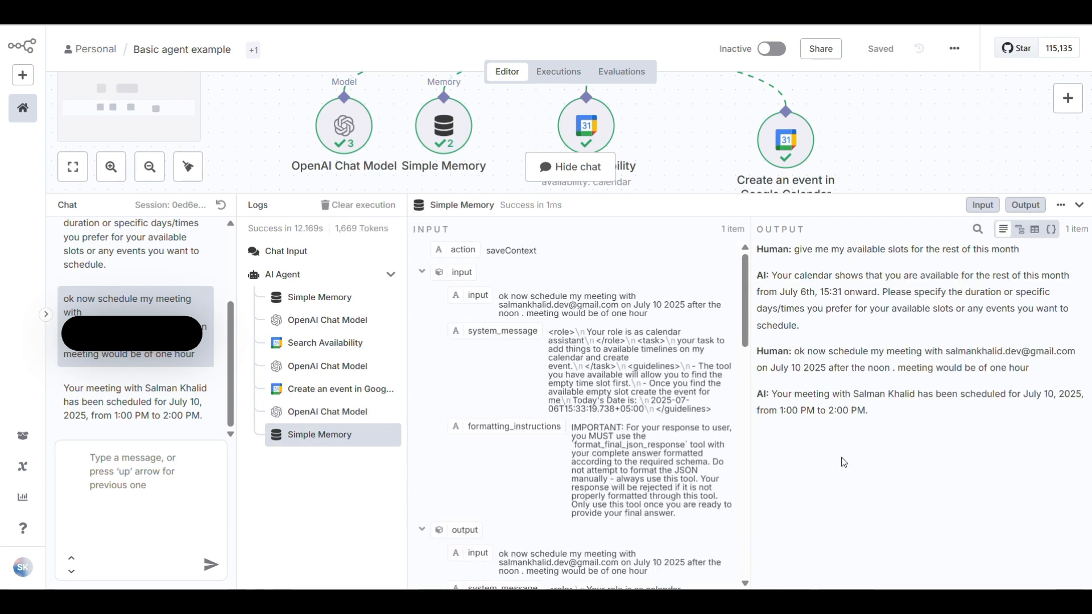
pyautogui.scroll(-2, 654, 434)
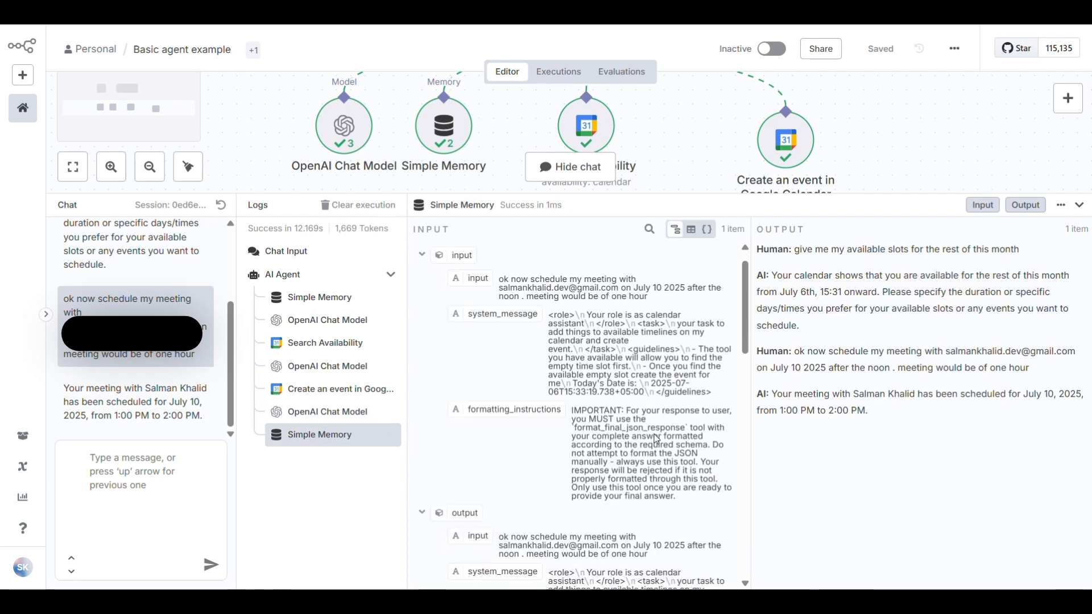
pyautogui.scroll(-6, 592, 314)
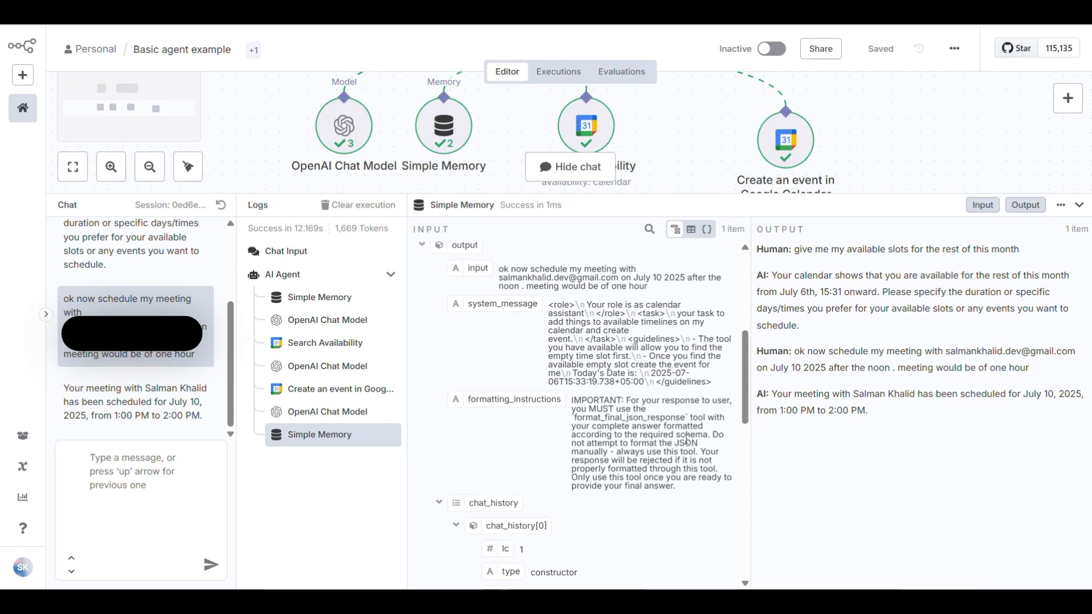
pyautogui.scroll(-6, 687, 444)
pyautogui.scroll(-9, 685, 439)
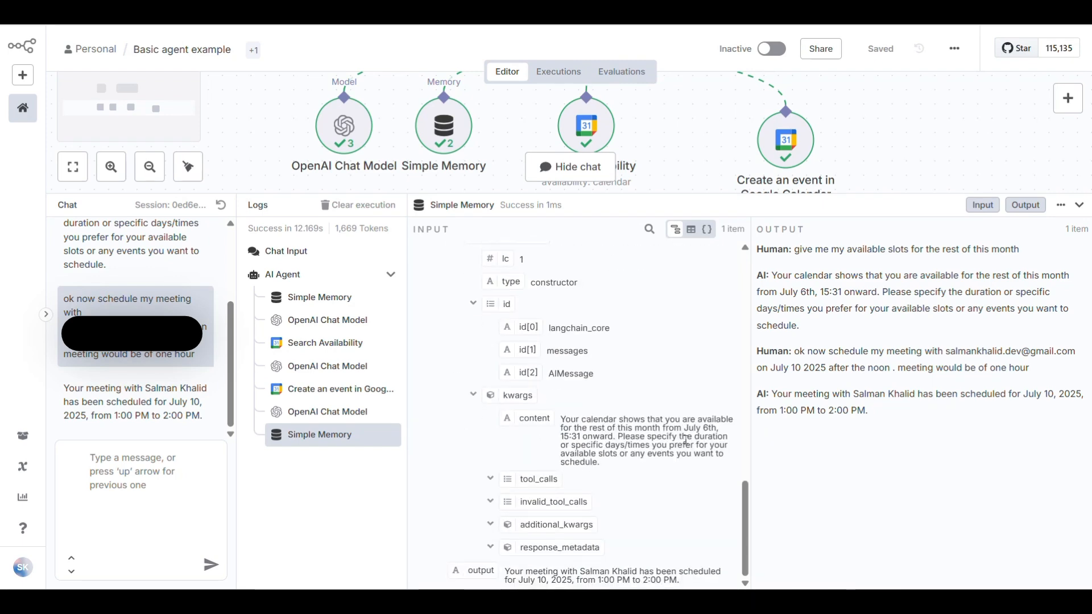
# Check the chat model's final reply, then select the created event's htmlLink URL
pyautogui.click(331, 412)
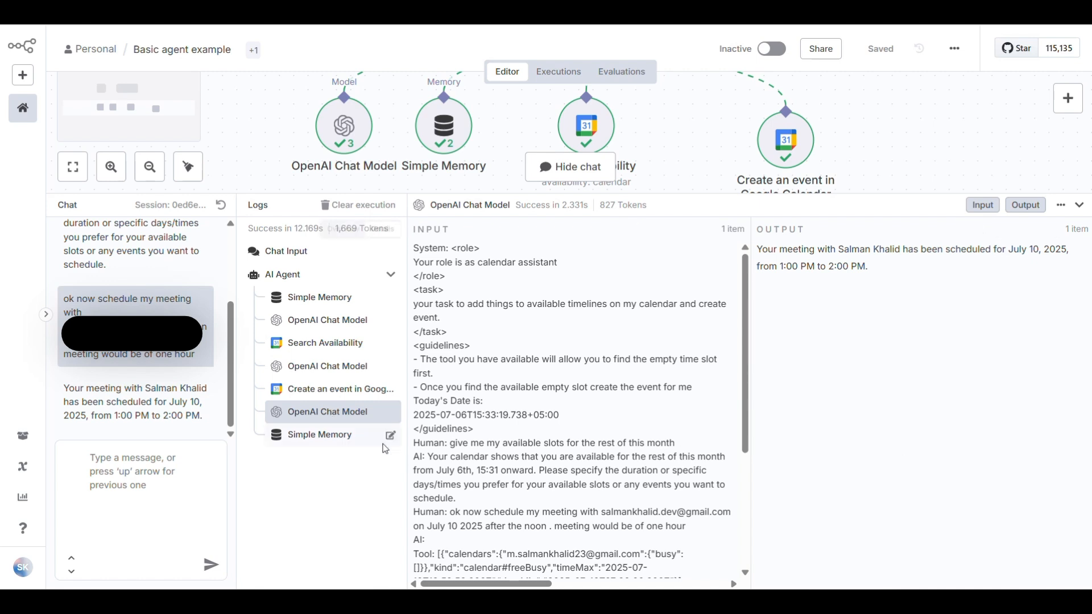
pyautogui.click(348, 392)
pyautogui.scroll(-6, 887, 417)
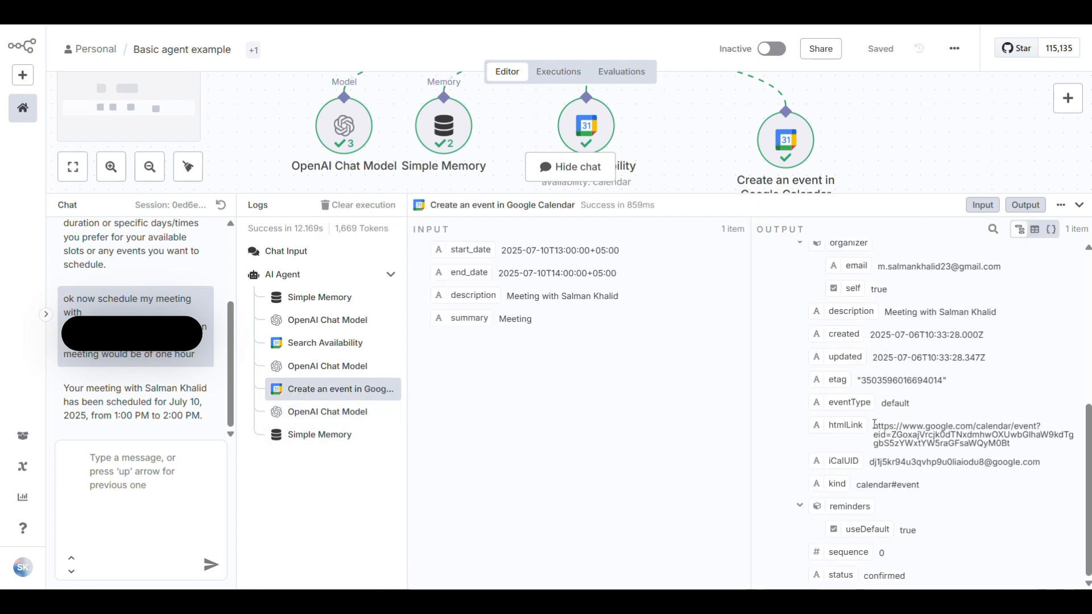
pyautogui.moveTo(874, 425); pyautogui.dragTo(1016, 450)
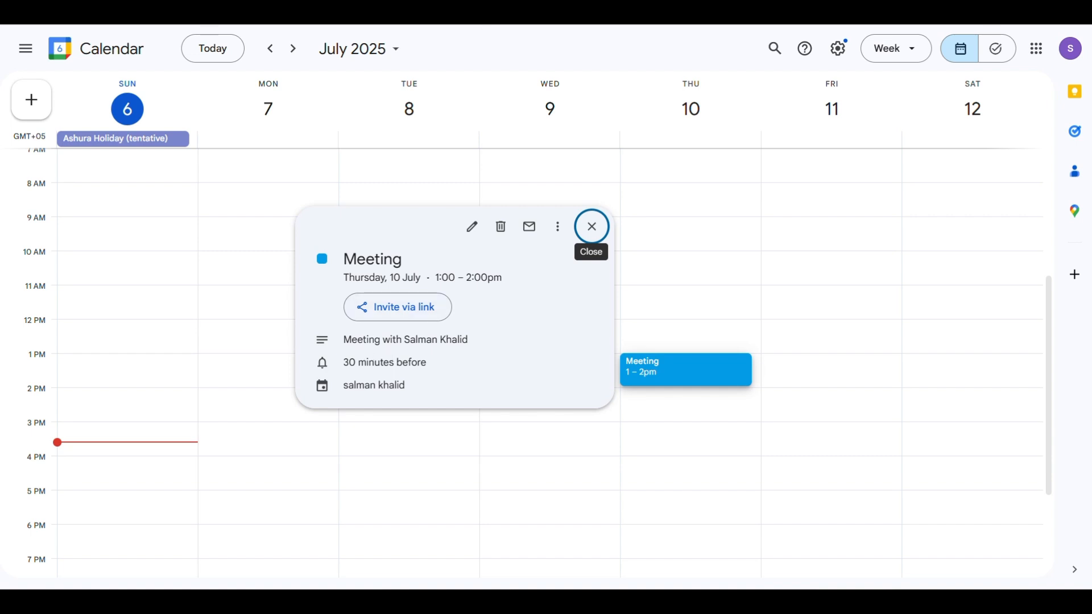
# Close the 10 July Meeting details and start a new message in the n8n agent chat
pyautogui.click(592, 225)
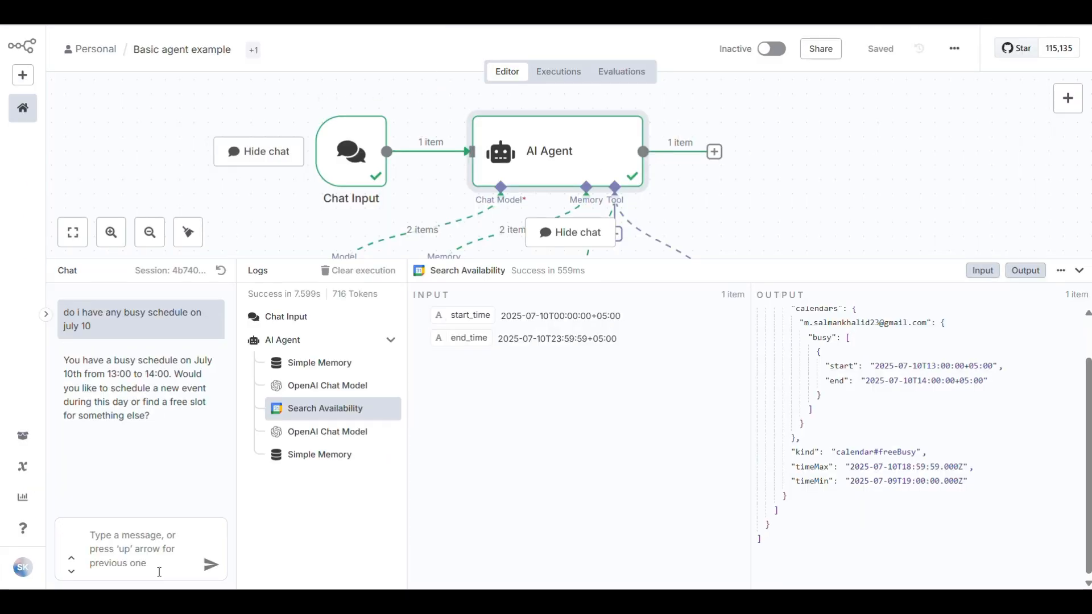
pyautogui.click(160, 571)
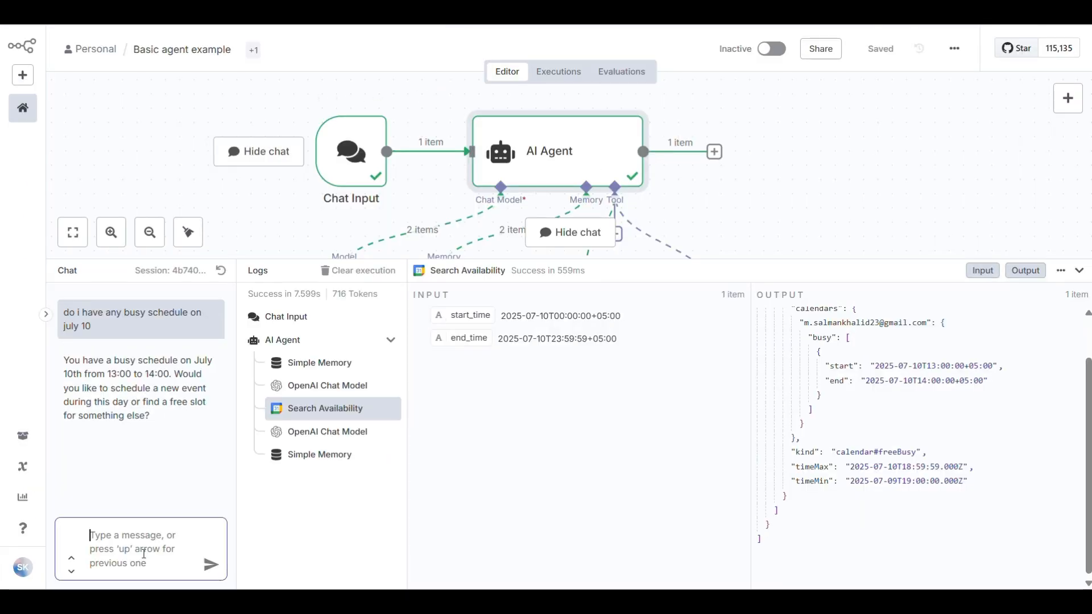
# Ask the agent to create a two-hour meeting with a guest around 6 PM on July 10
pyautogui.write('ok lets')
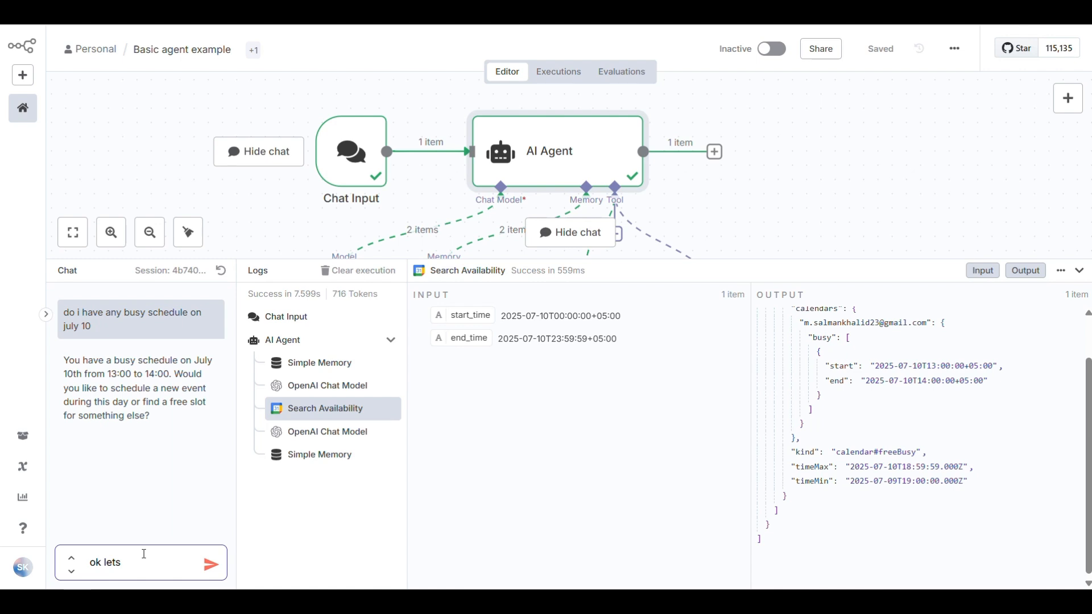
pyautogui.write(' create a meeting')
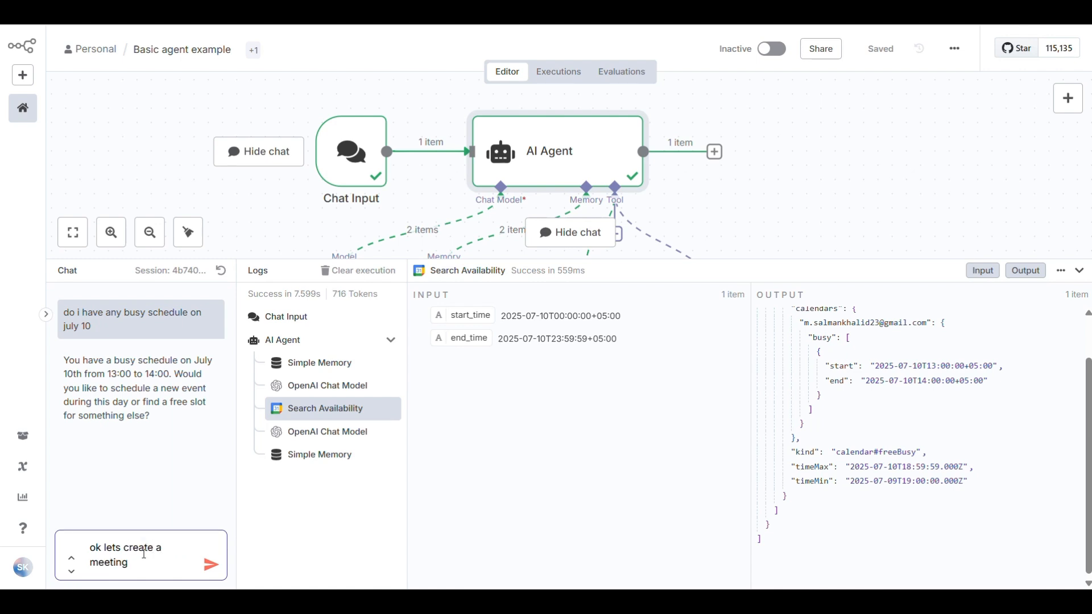
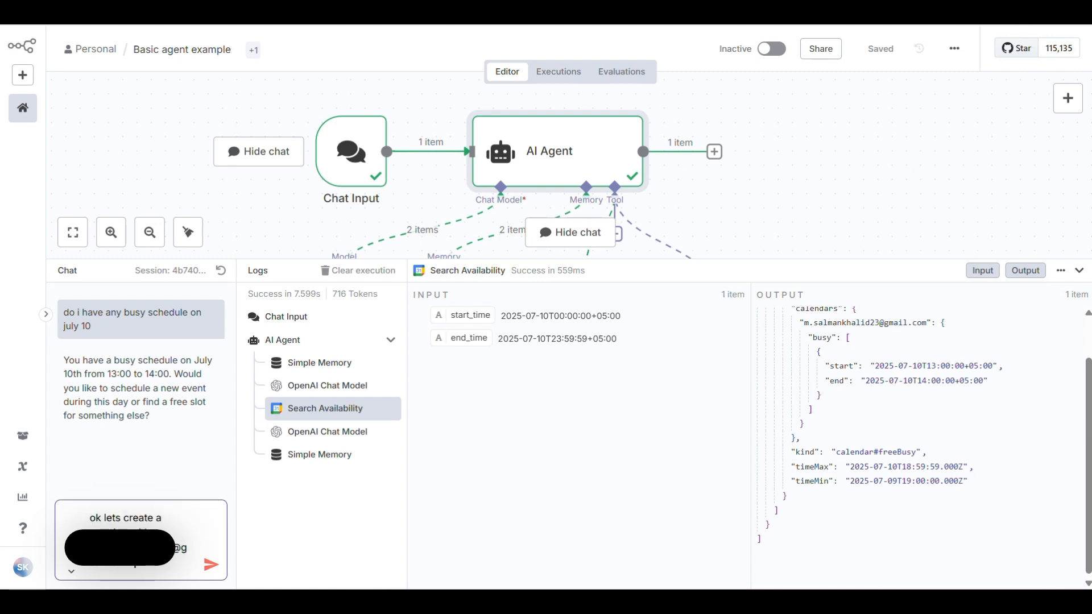
pyautogui.write('for 2 hours')
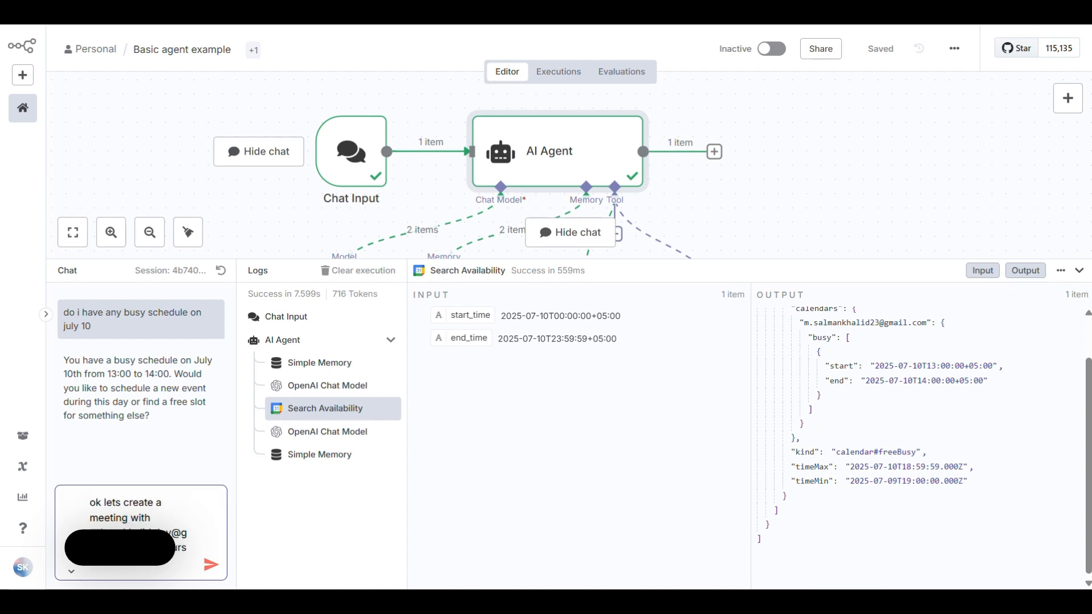
pyautogui.write(' around 6pm')
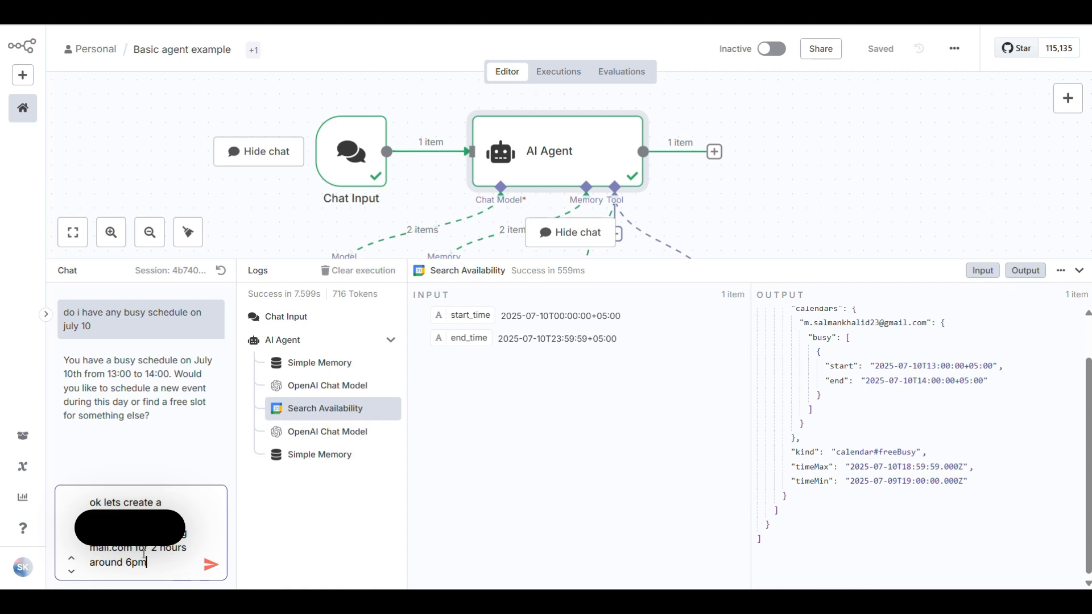
pyautogui.write(' on july 10')
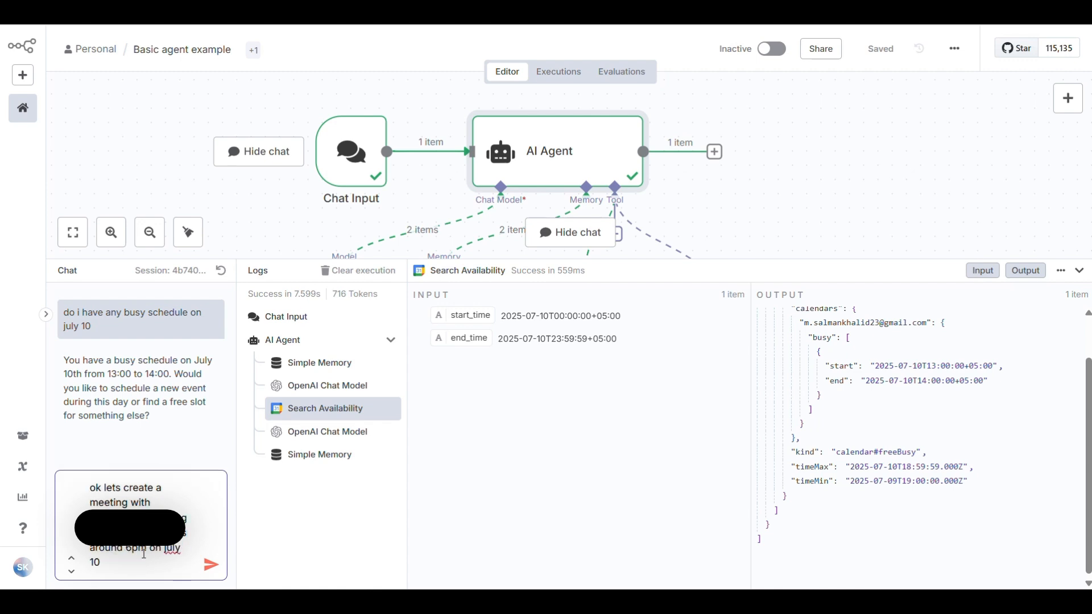
pyautogui.click(211, 564)
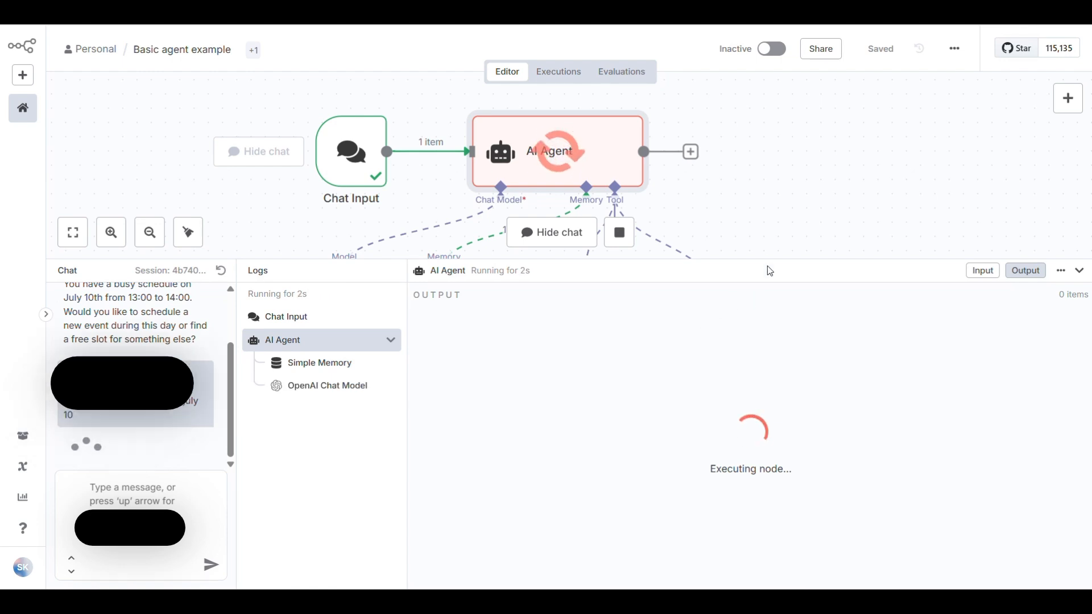
pyautogui.moveTo(771, 260); pyautogui.dragTo(781, 319)
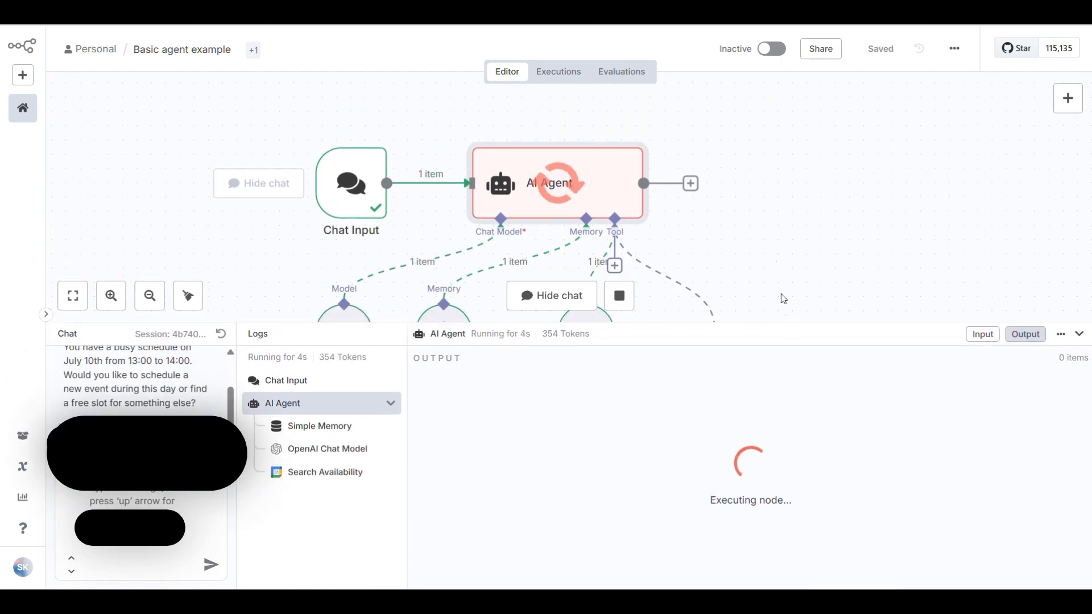
# Follow the agent's tool runs and open the link to the new 6–8 PM event
pyautogui.scroll(-1, 779, 239)
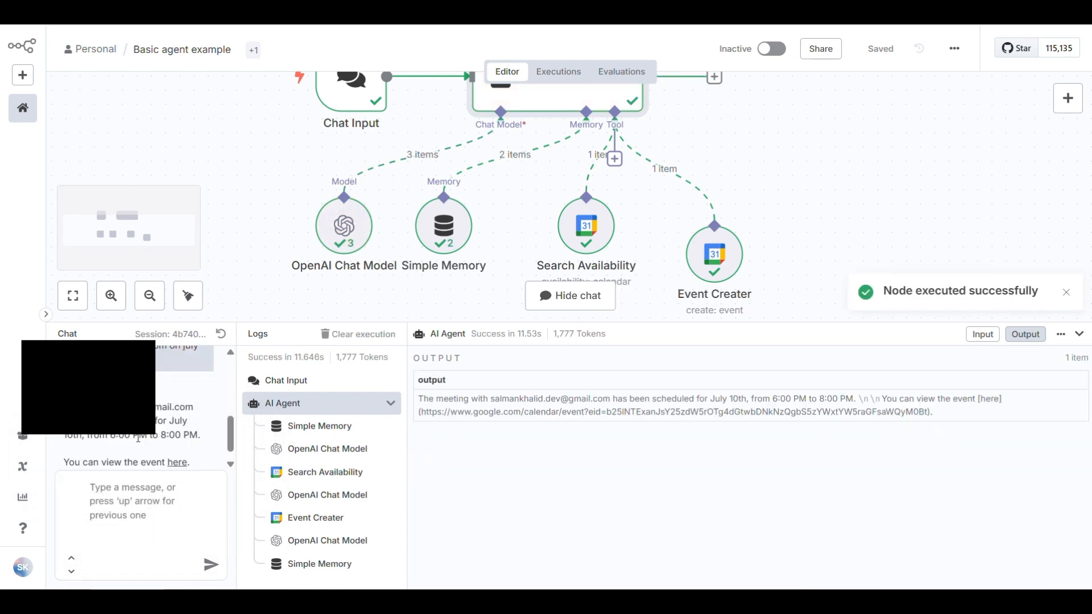
pyautogui.scroll(-1, 138, 438)
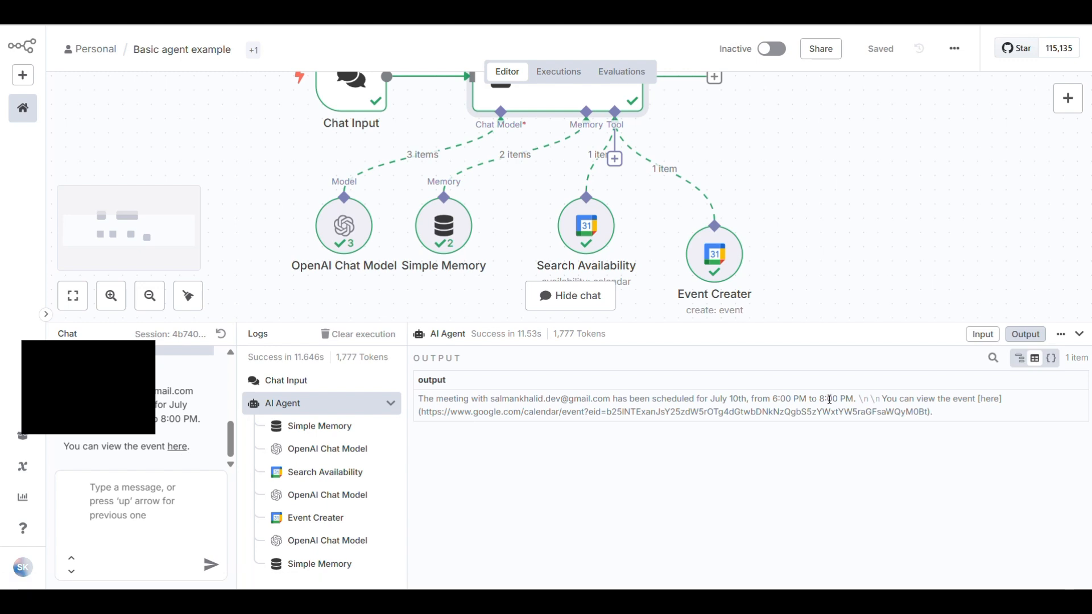
pyautogui.click(181, 447)
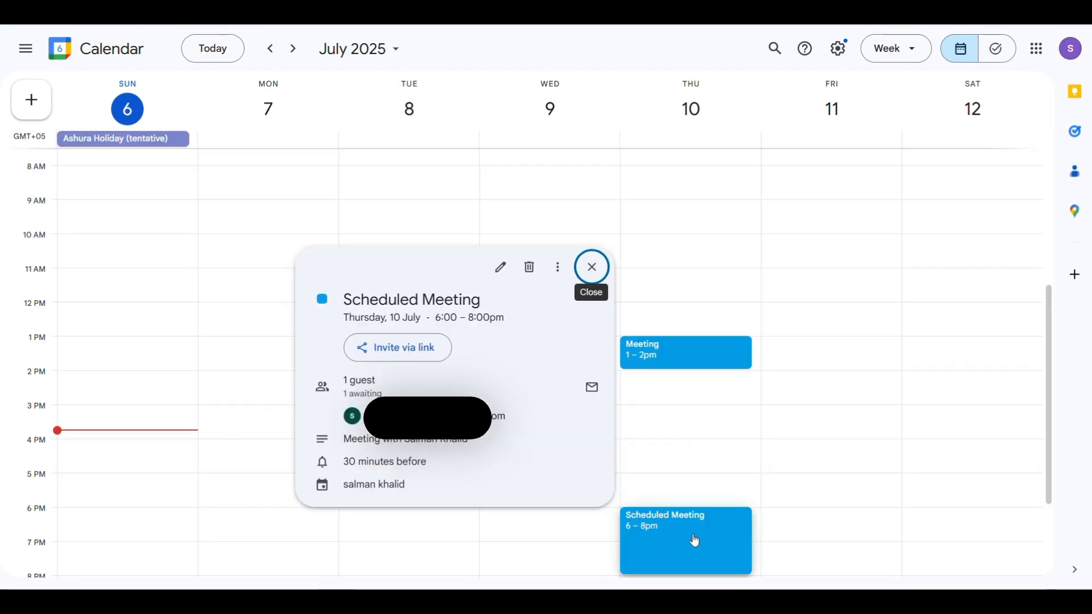
# Scroll the week grid to view the 6–8 PM Scheduled Meeting on Thursday 10 July
pyautogui.scroll(-3, 695, 541)
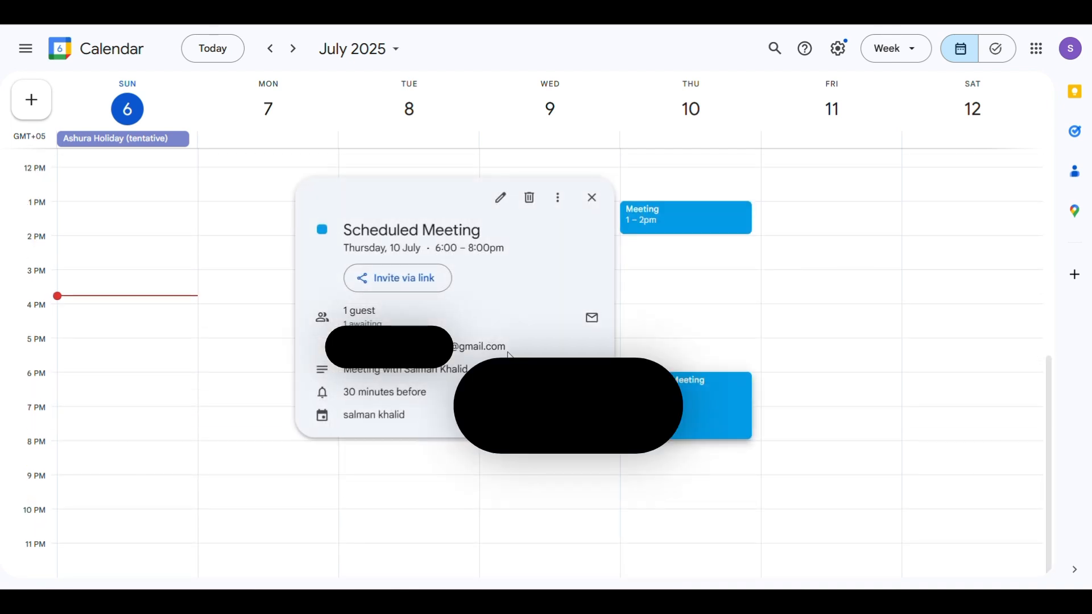
pyautogui.moveTo(506, 351)
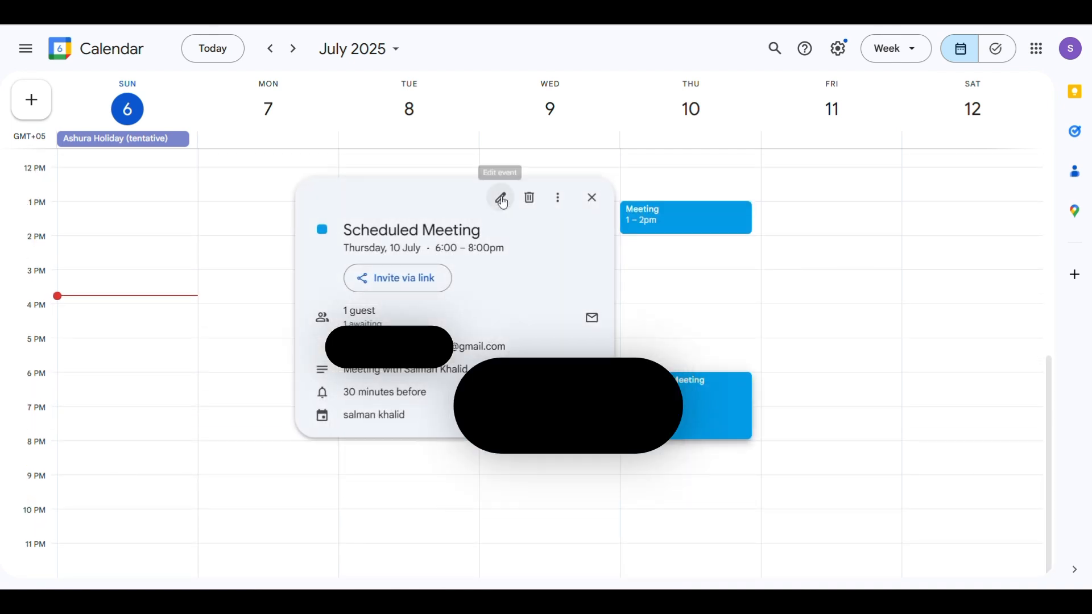